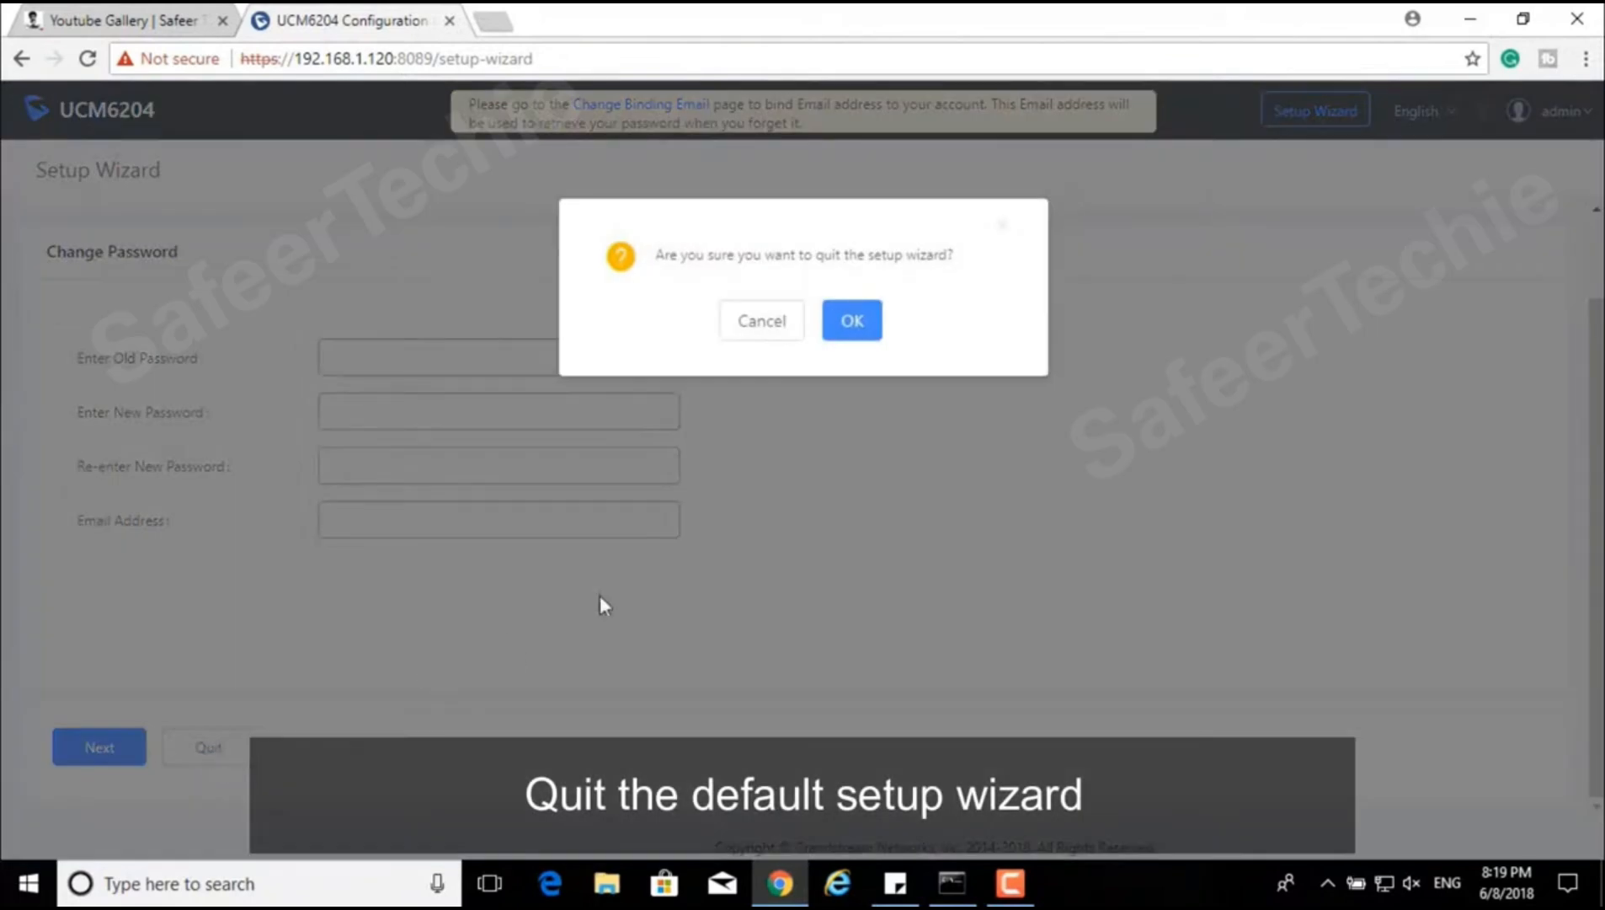
Step: Quit the setup wizard and go to the admin user's Change Password page in User Management
{"action": "left_click", "coordinate": [851, 323]}
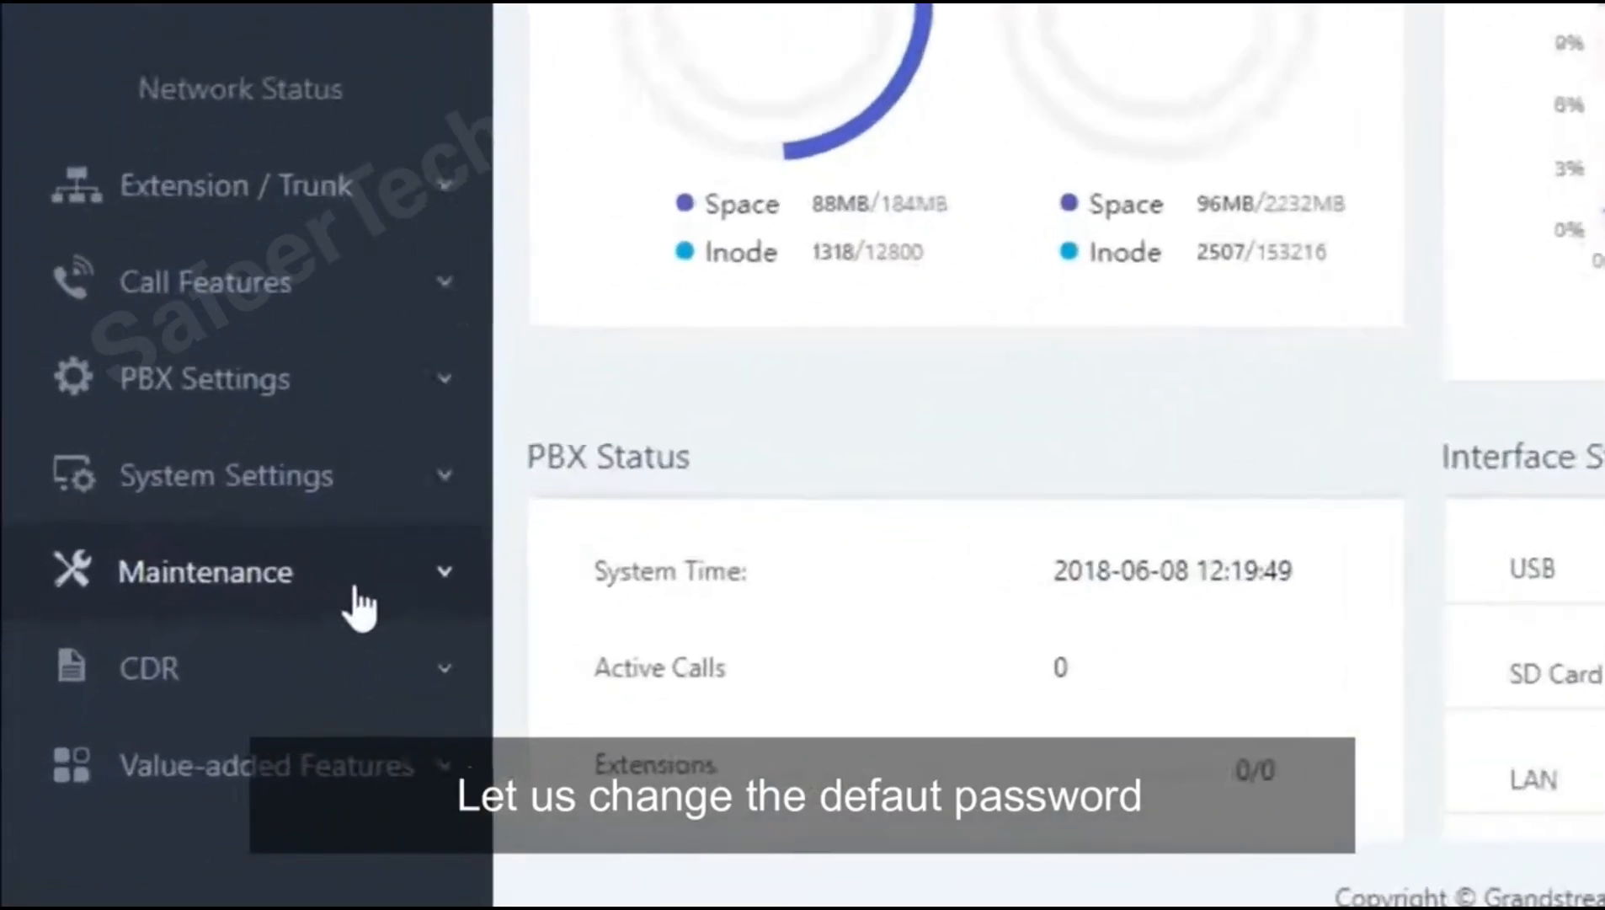
{"action": "left_click", "coordinate": [355, 589]}
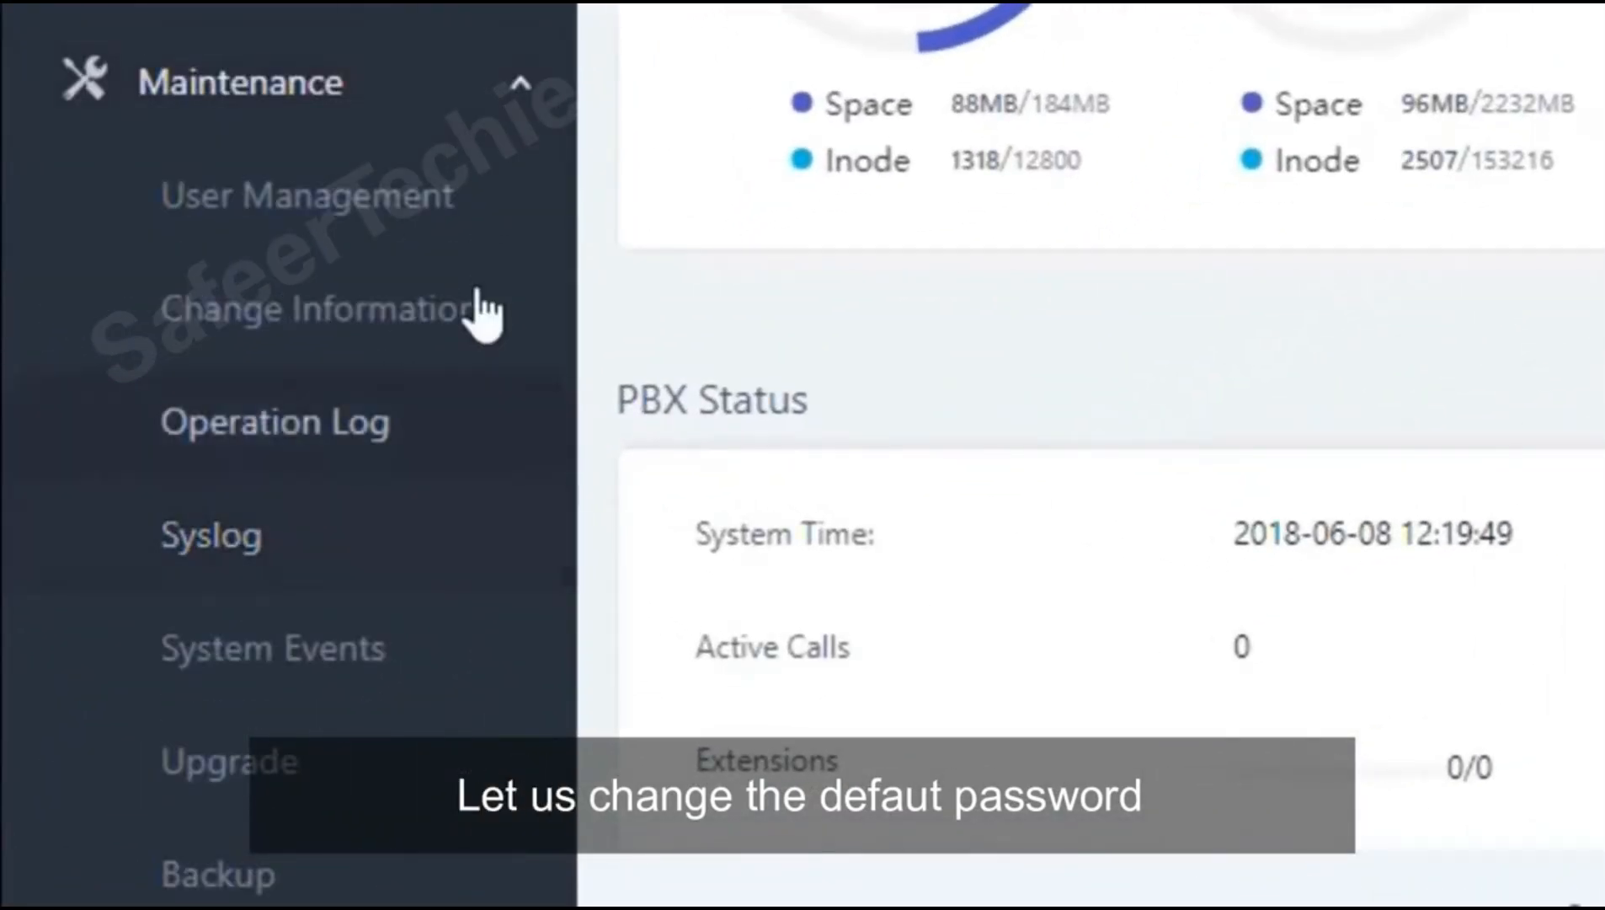
{"action": "left_click", "coordinate": [461, 212]}
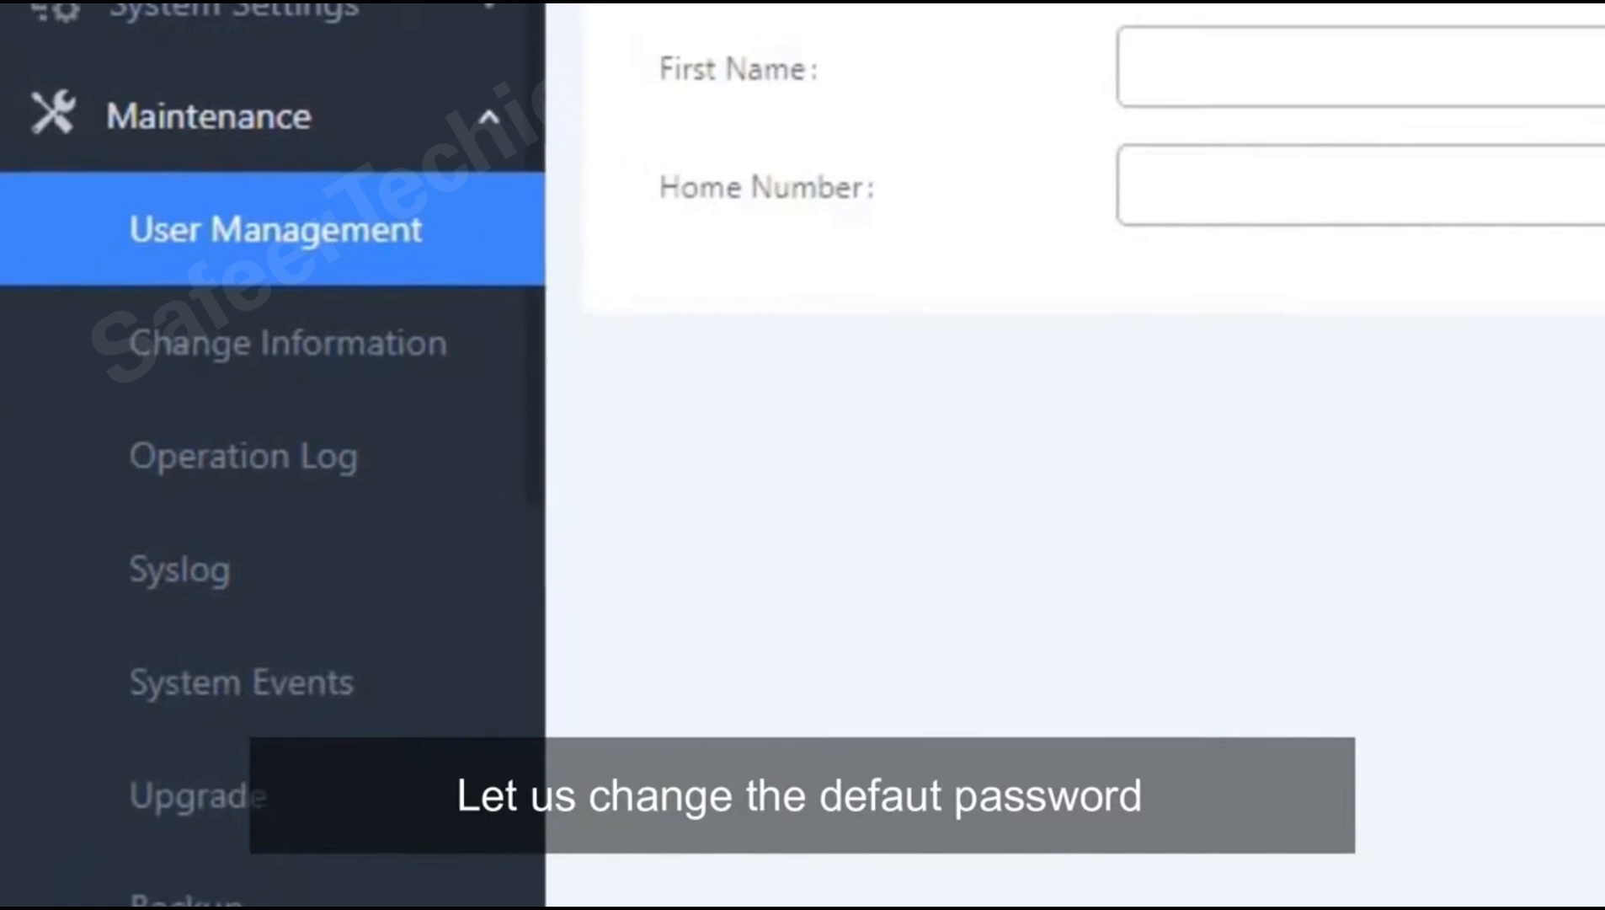
{"action": "left_click", "coordinate": [1034, 408]}
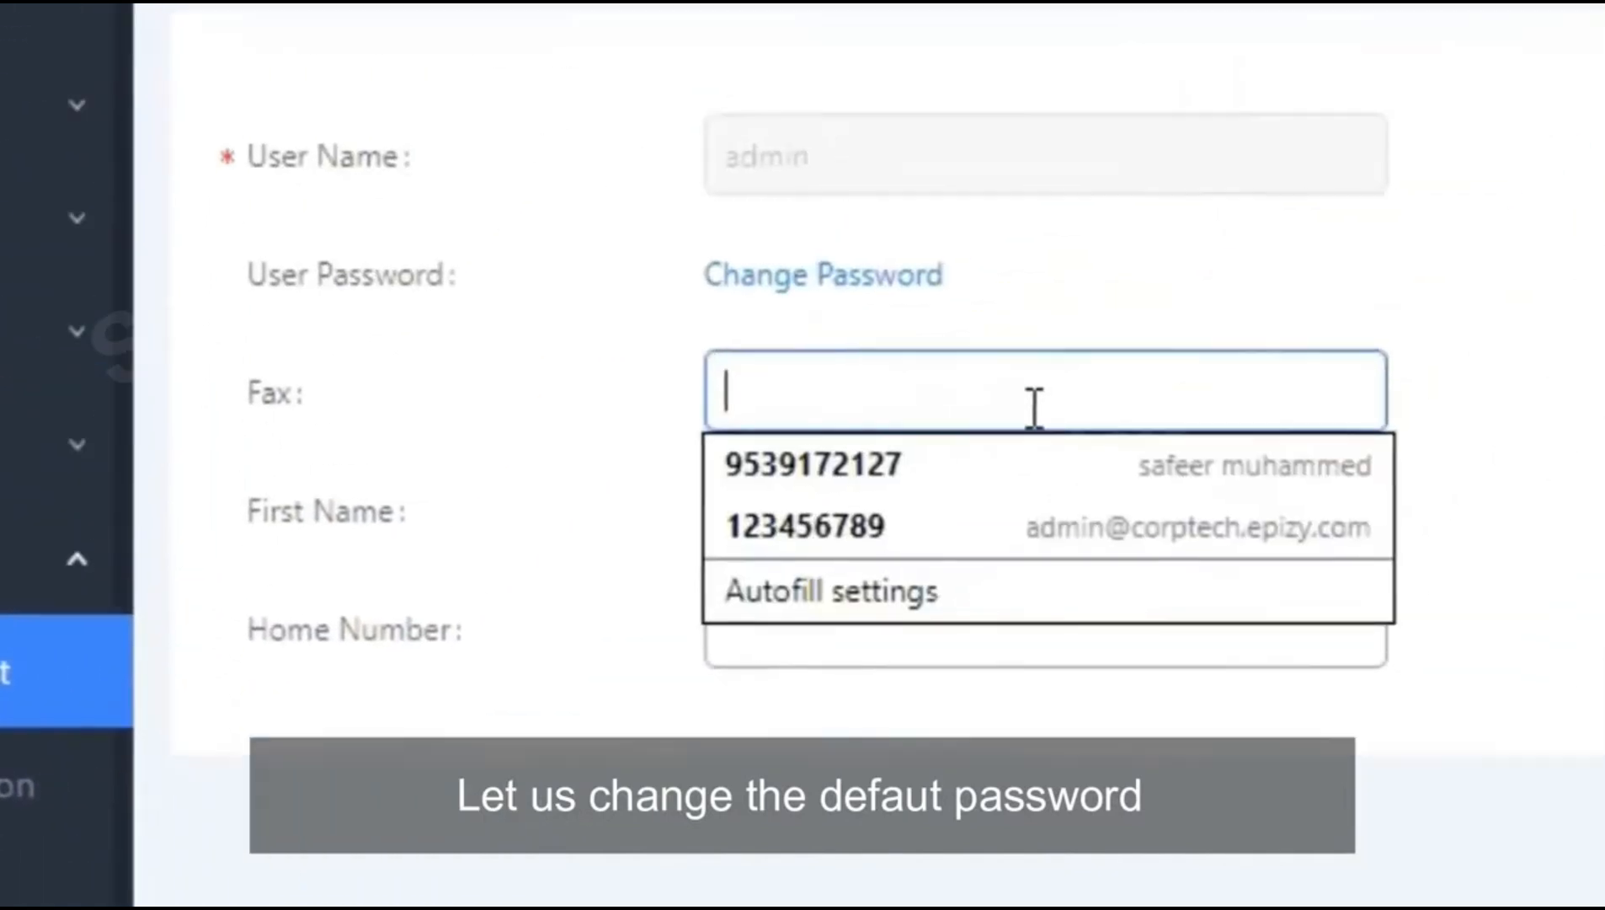
{"action": "left_click", "coordinate": [761, 414]}
Step: Replace the default admin password, set the binding email address, then save and apply
{"action": "left_click", "coordinate": [752, 382]}
{"action": "type", "text": "••••••••"}
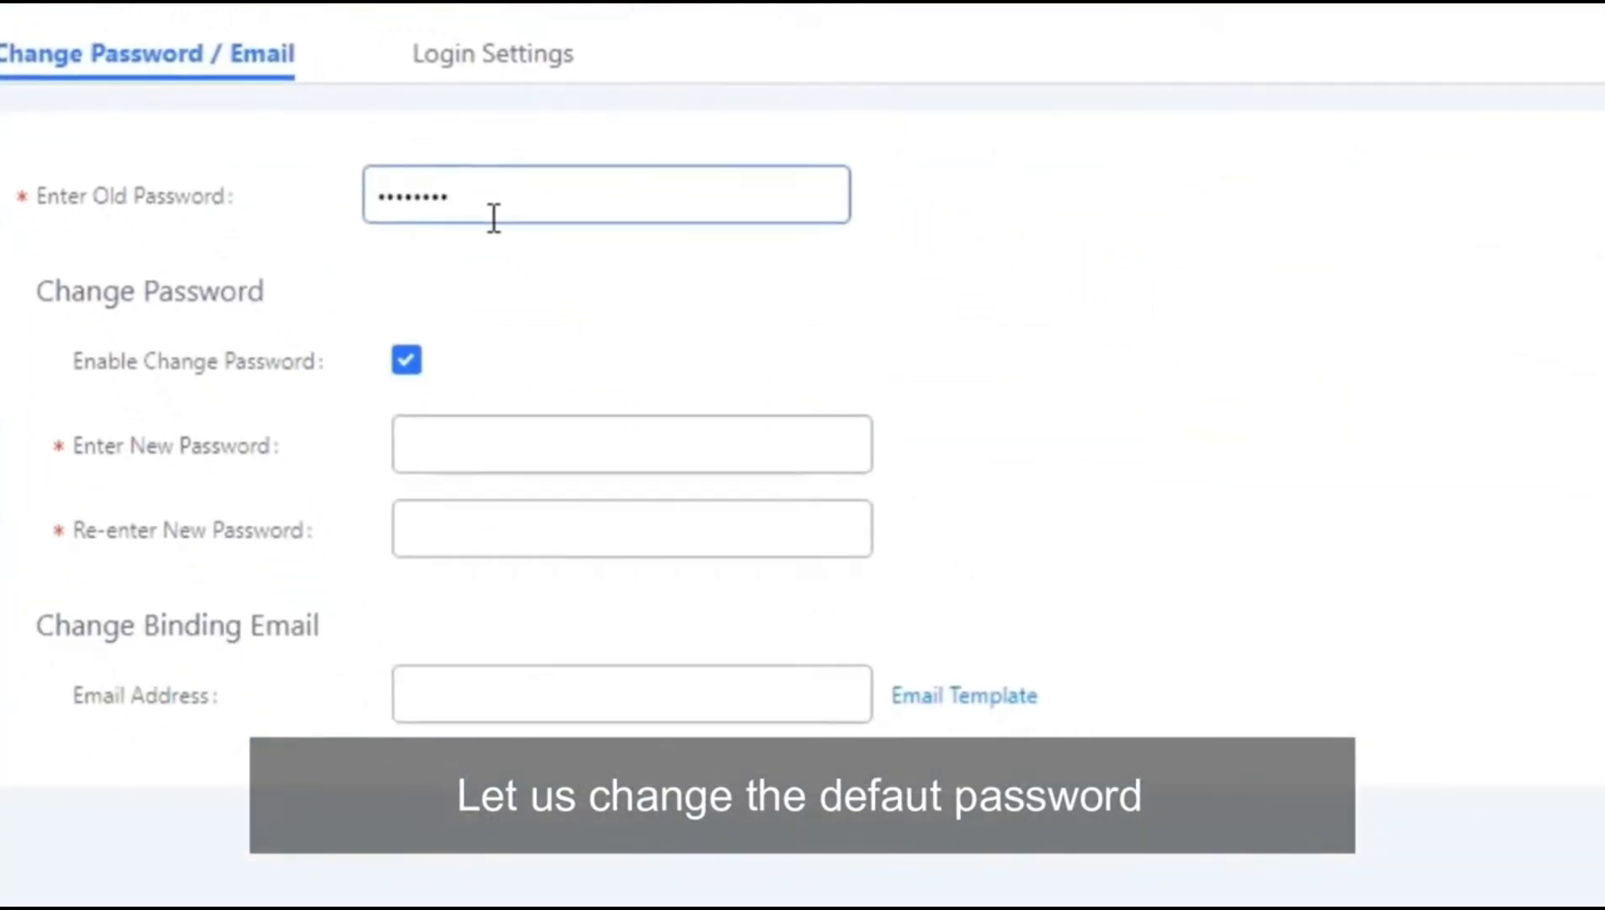
{"action": "type", "text": "••"}
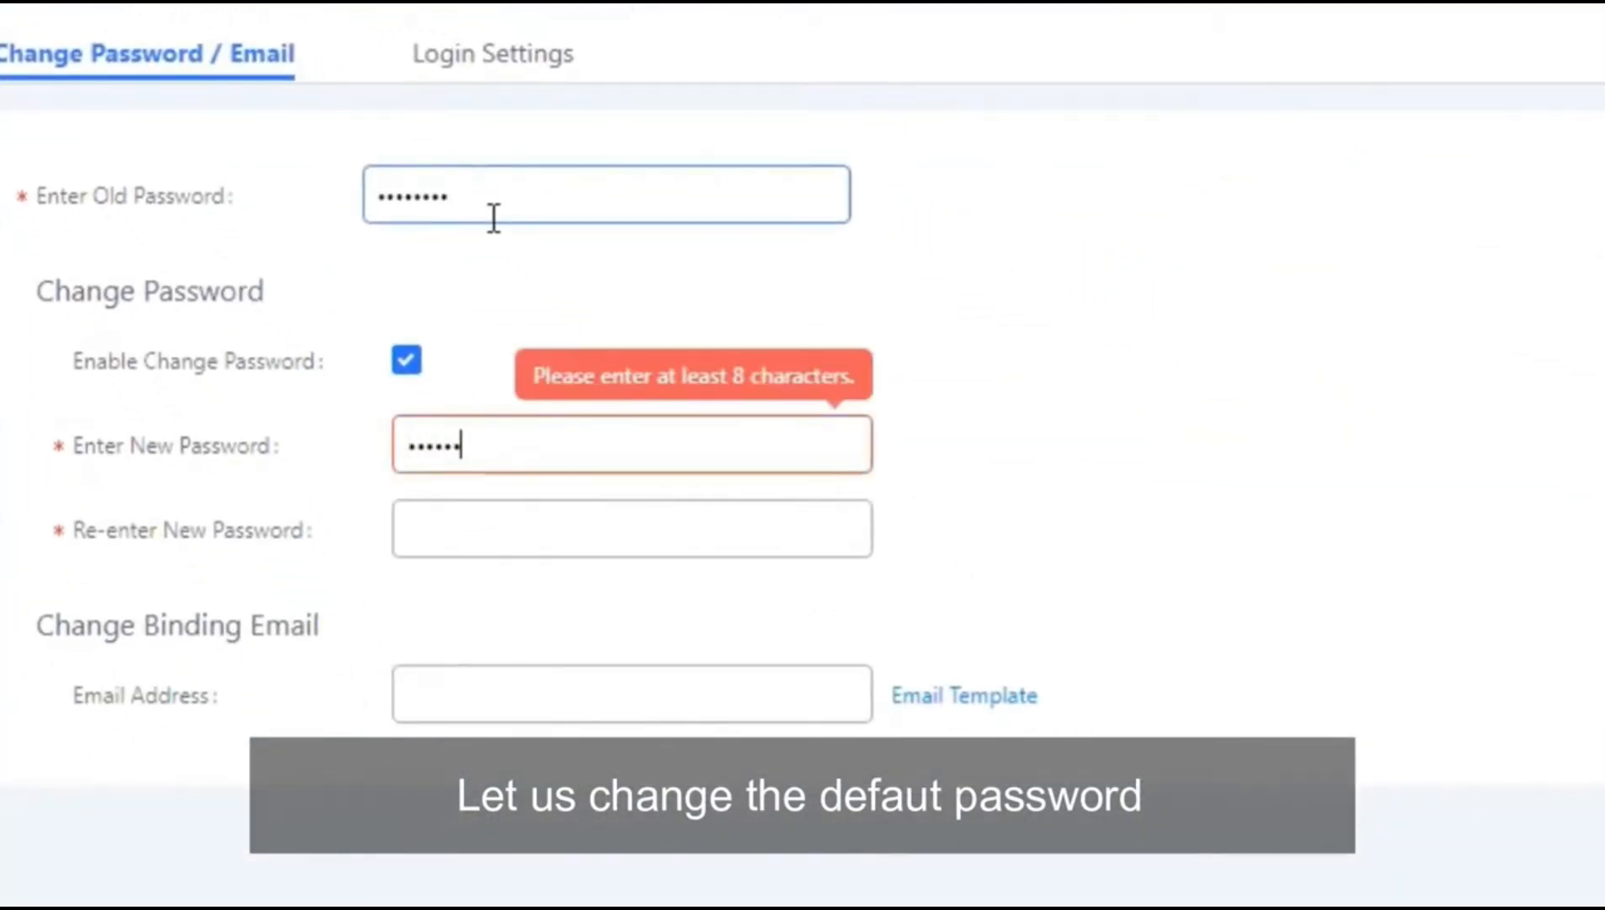
{"action": "type", "text": "••••••"}
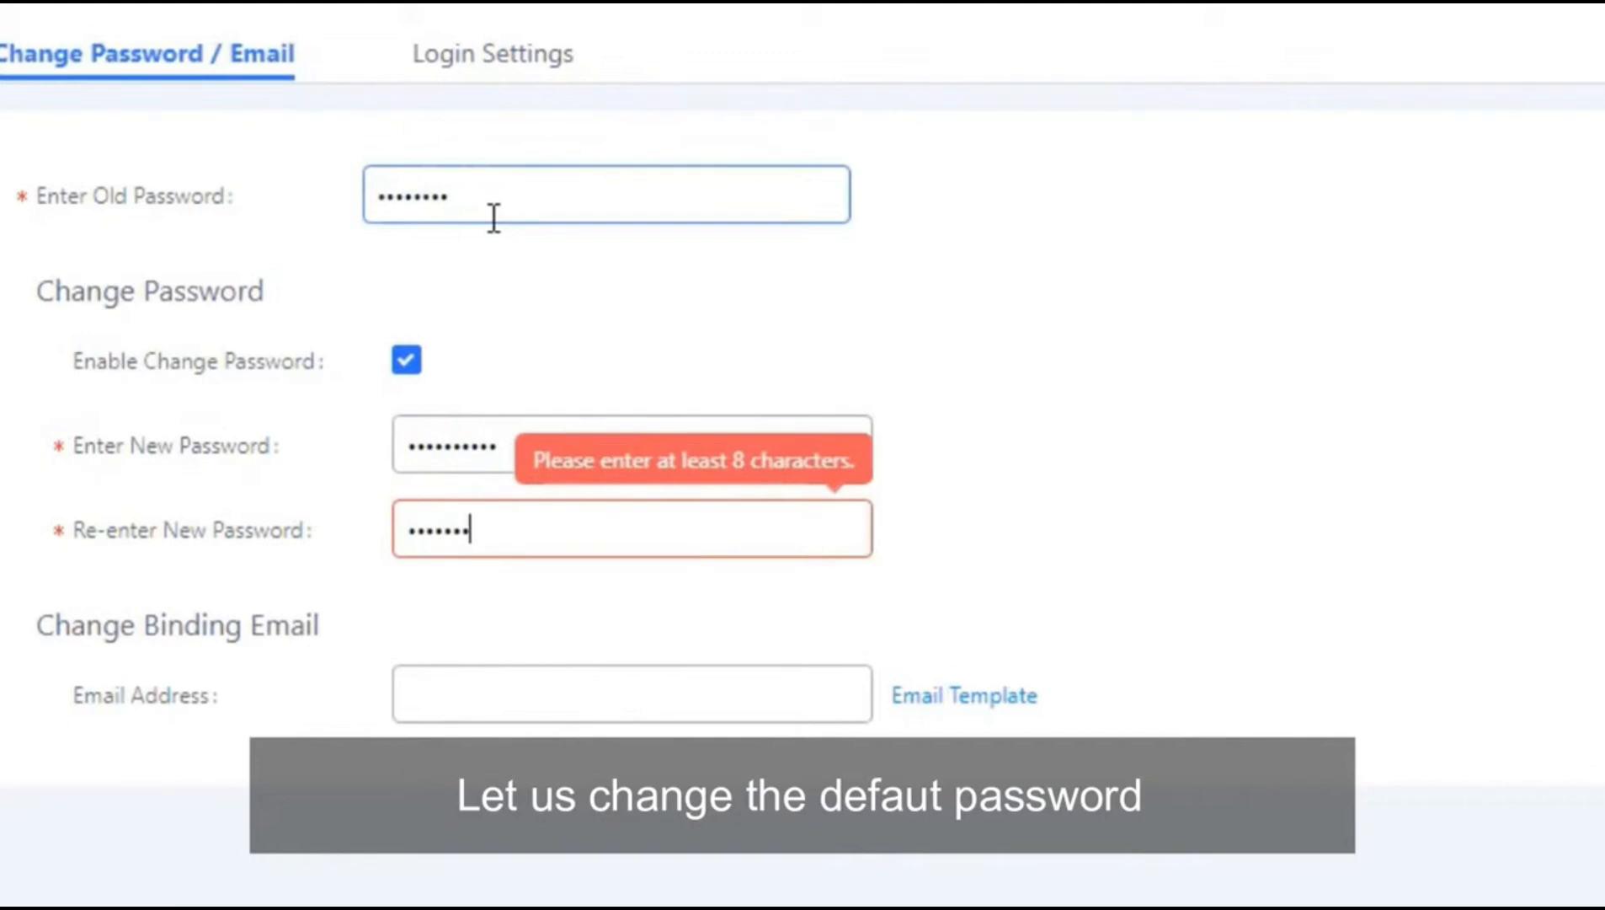
{"action": "type", "text": "•••"}
{"action": "key", "text": "Tab"}
{"action": "type", "text": "safeert"}
{"action": "key", "text": "Down"}
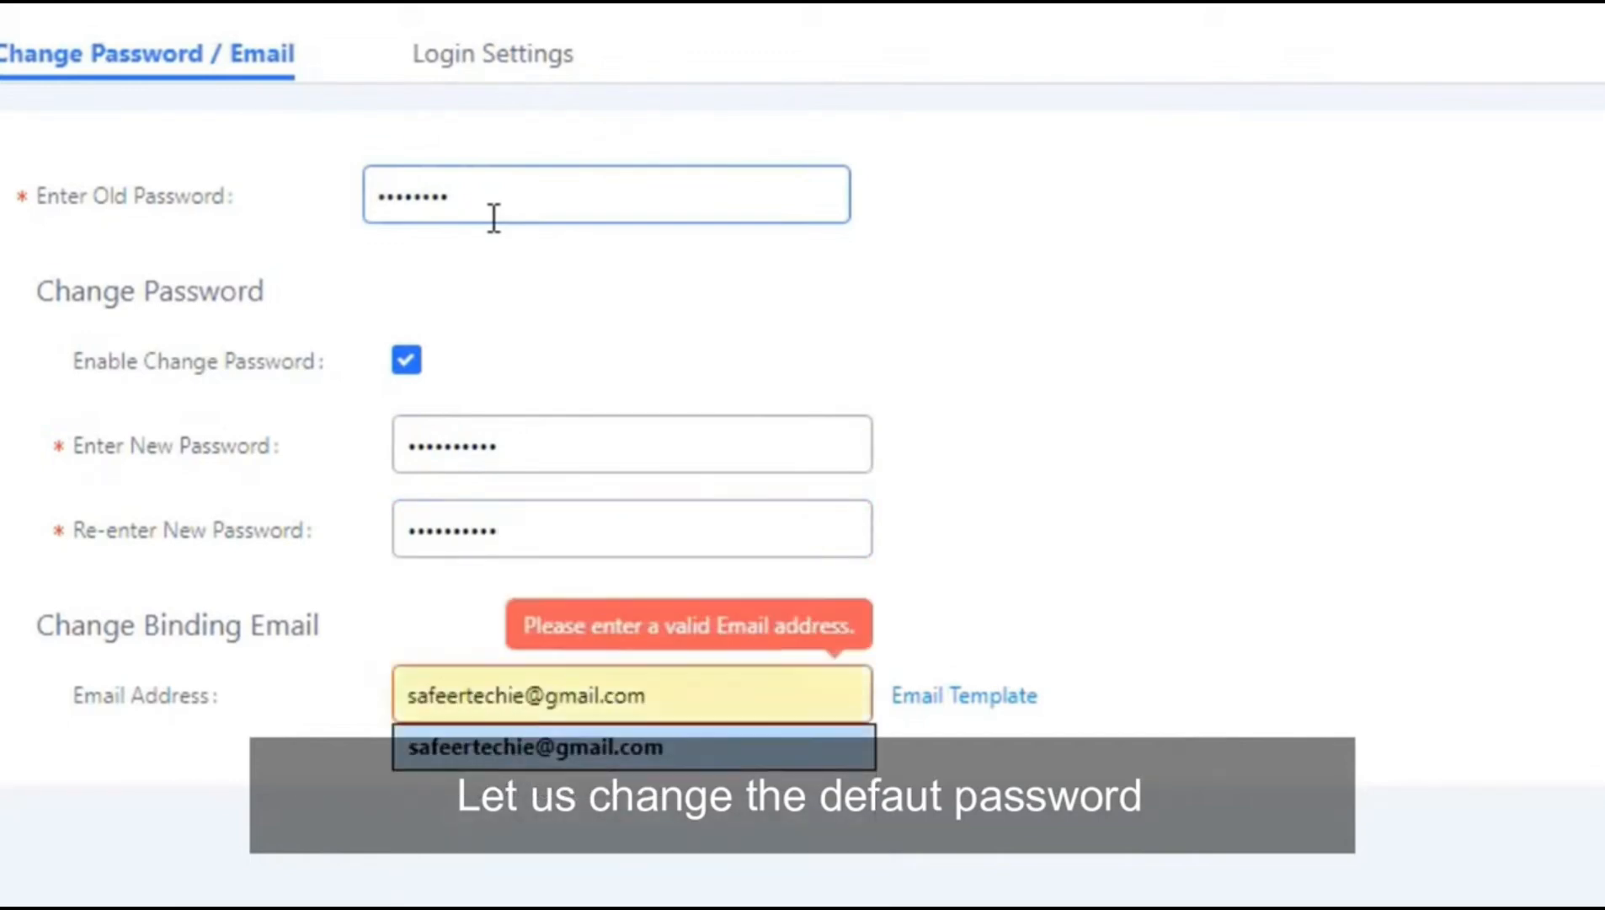
{"action": "key", "text": "Return"}
{"action": "left_click", "coordinate": [1412, 219]}
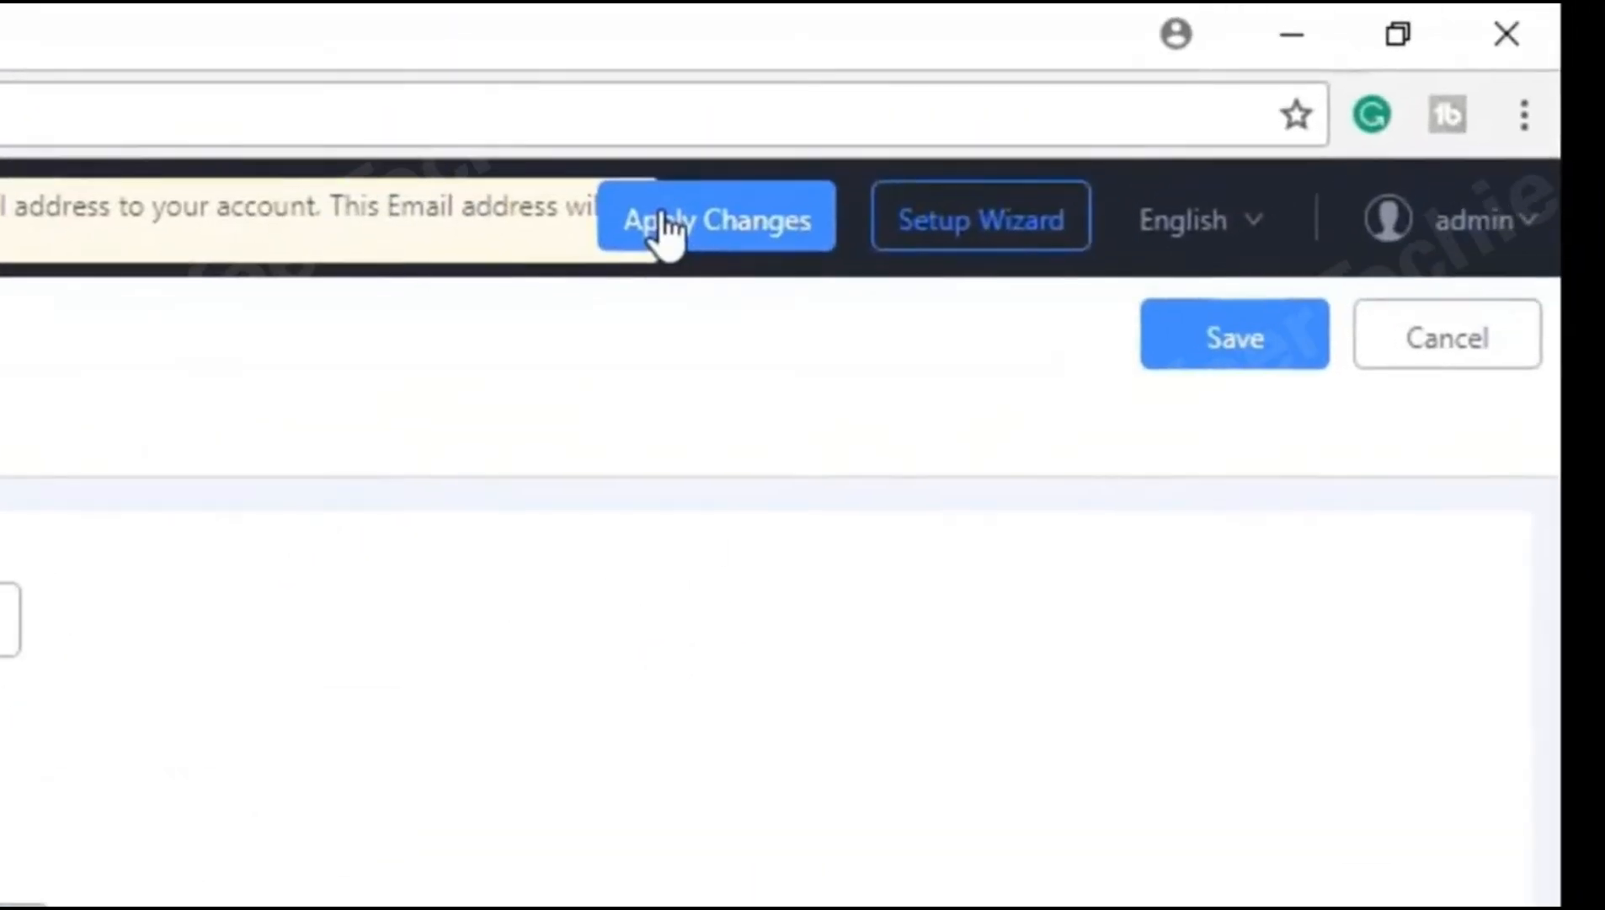
{"action": "left_click", "coordinate": [665, 225]}
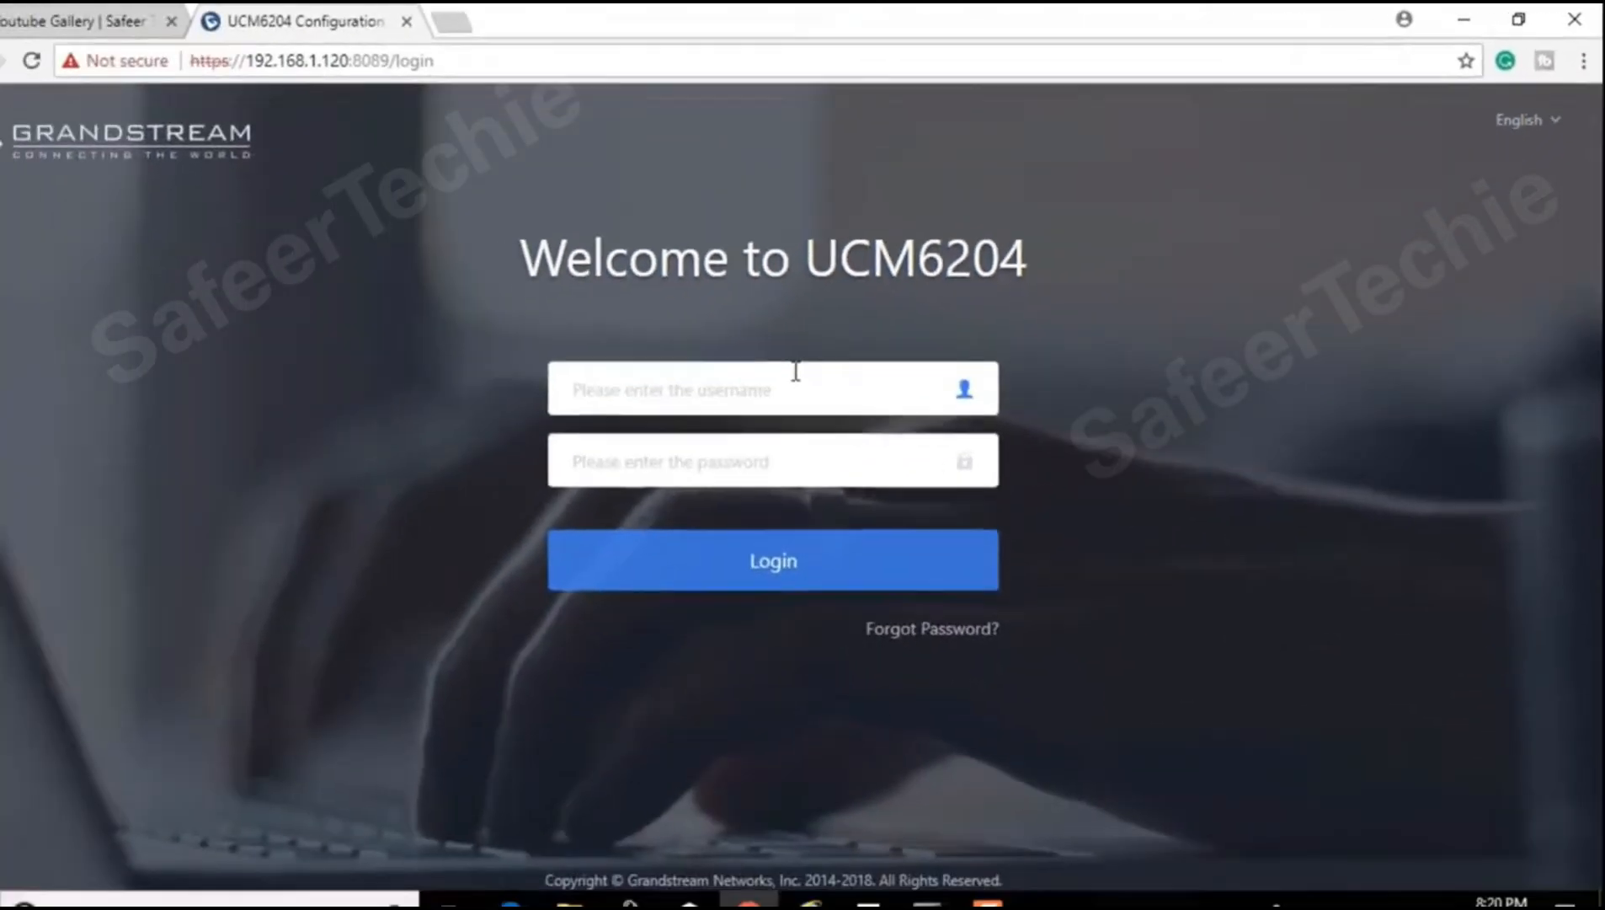
Step: Log back in as admin with the new password
{"action": "type", "text": "admin"}
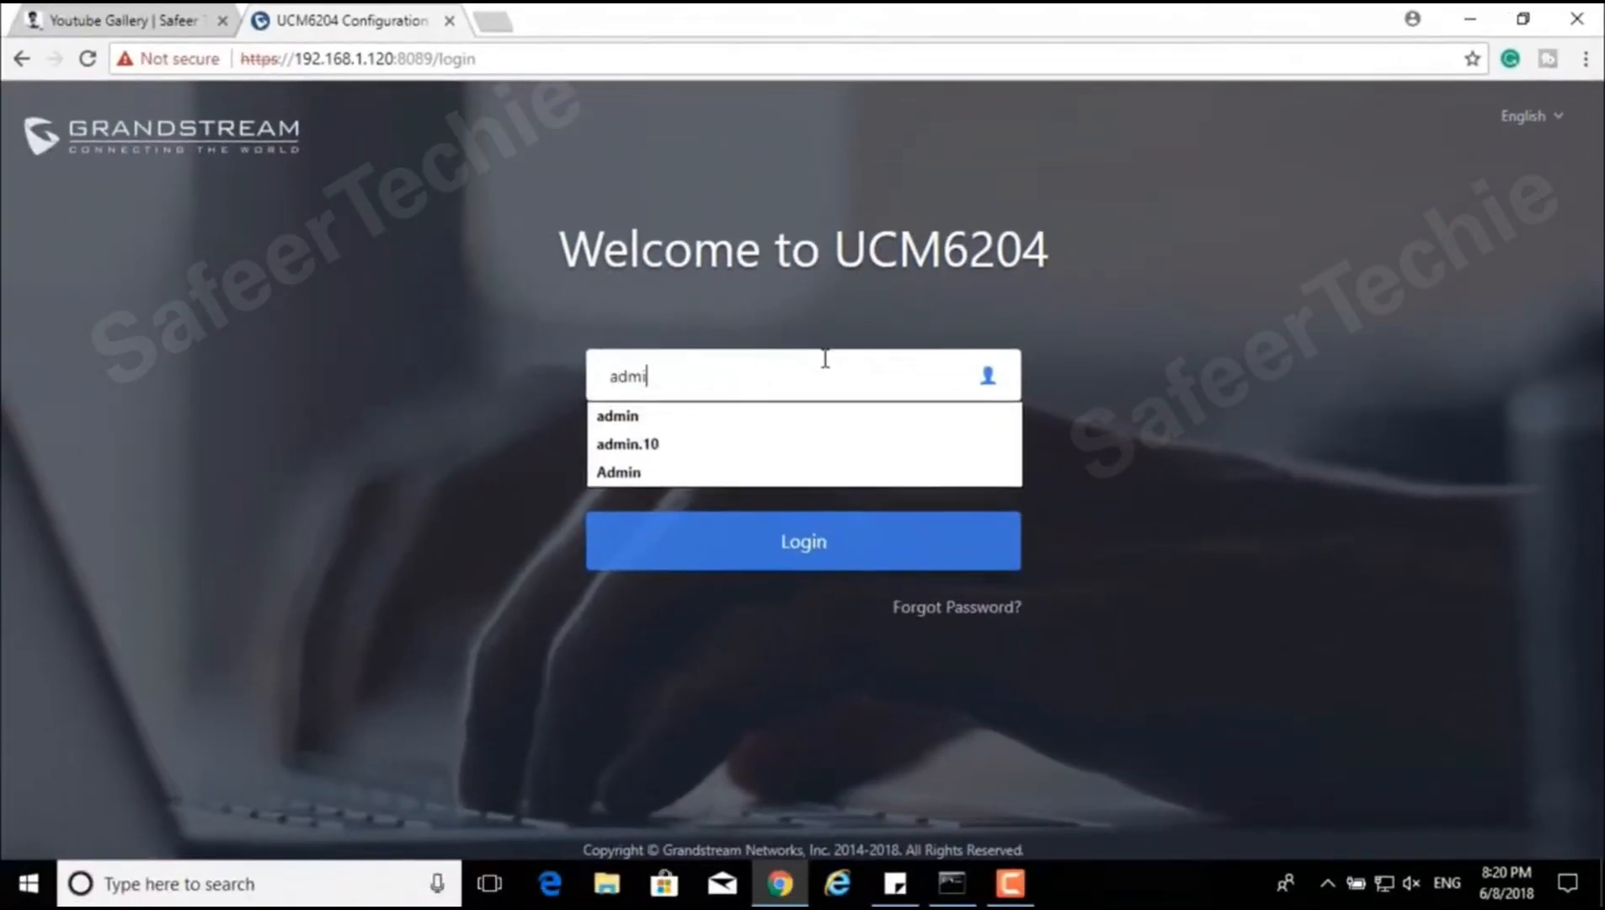
{"action": "key", "text": "Tab"}
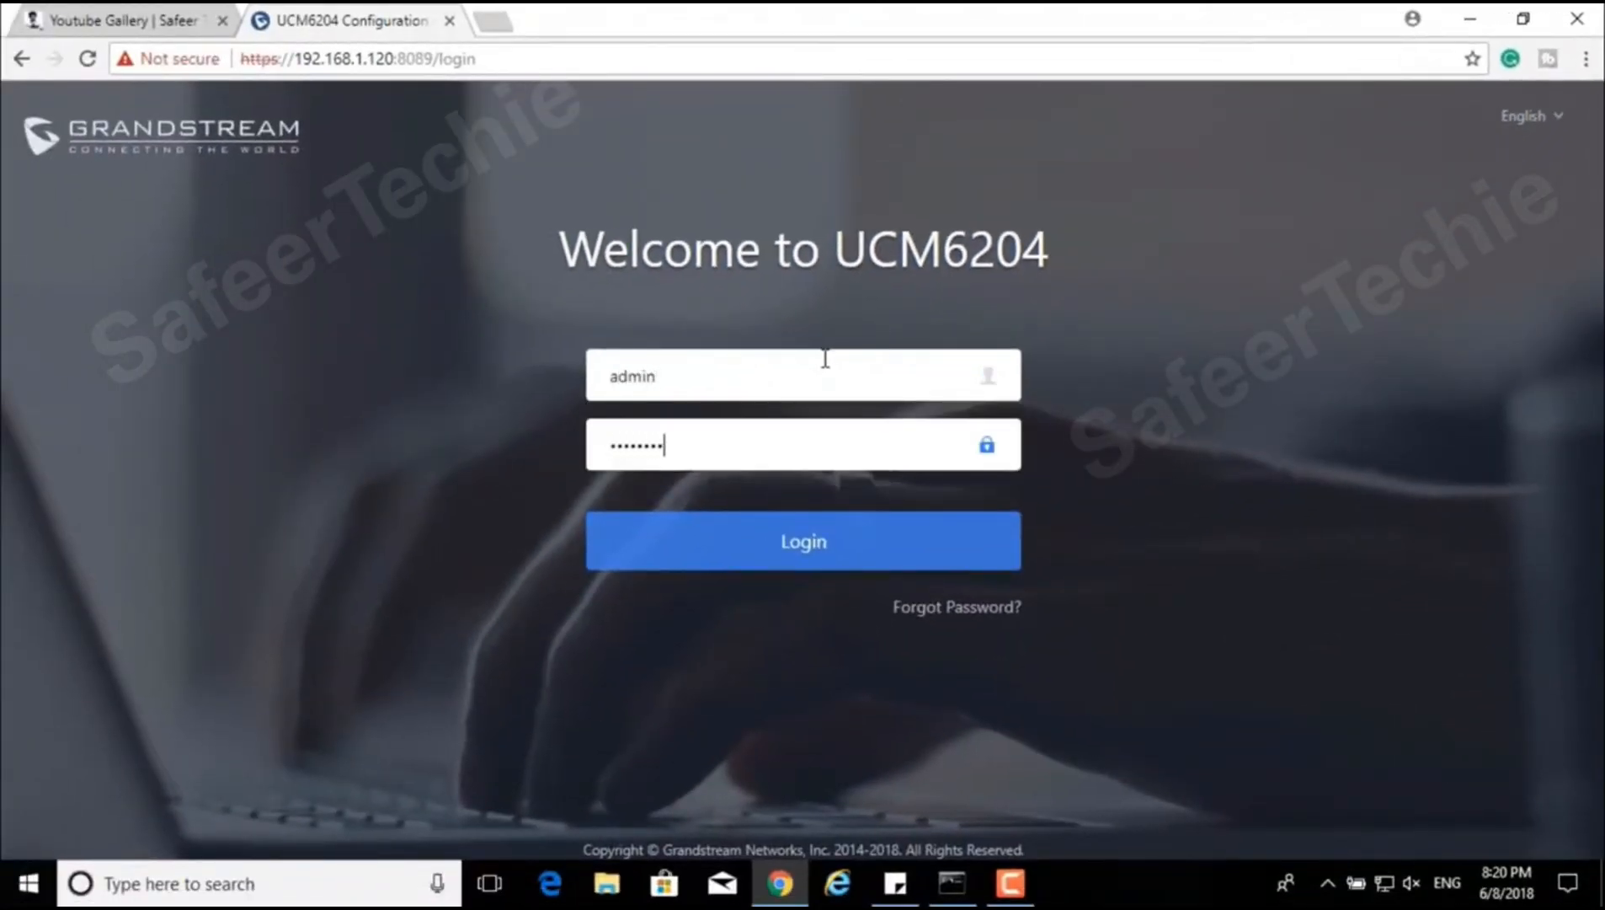
{"action": "type", "text": "**"}
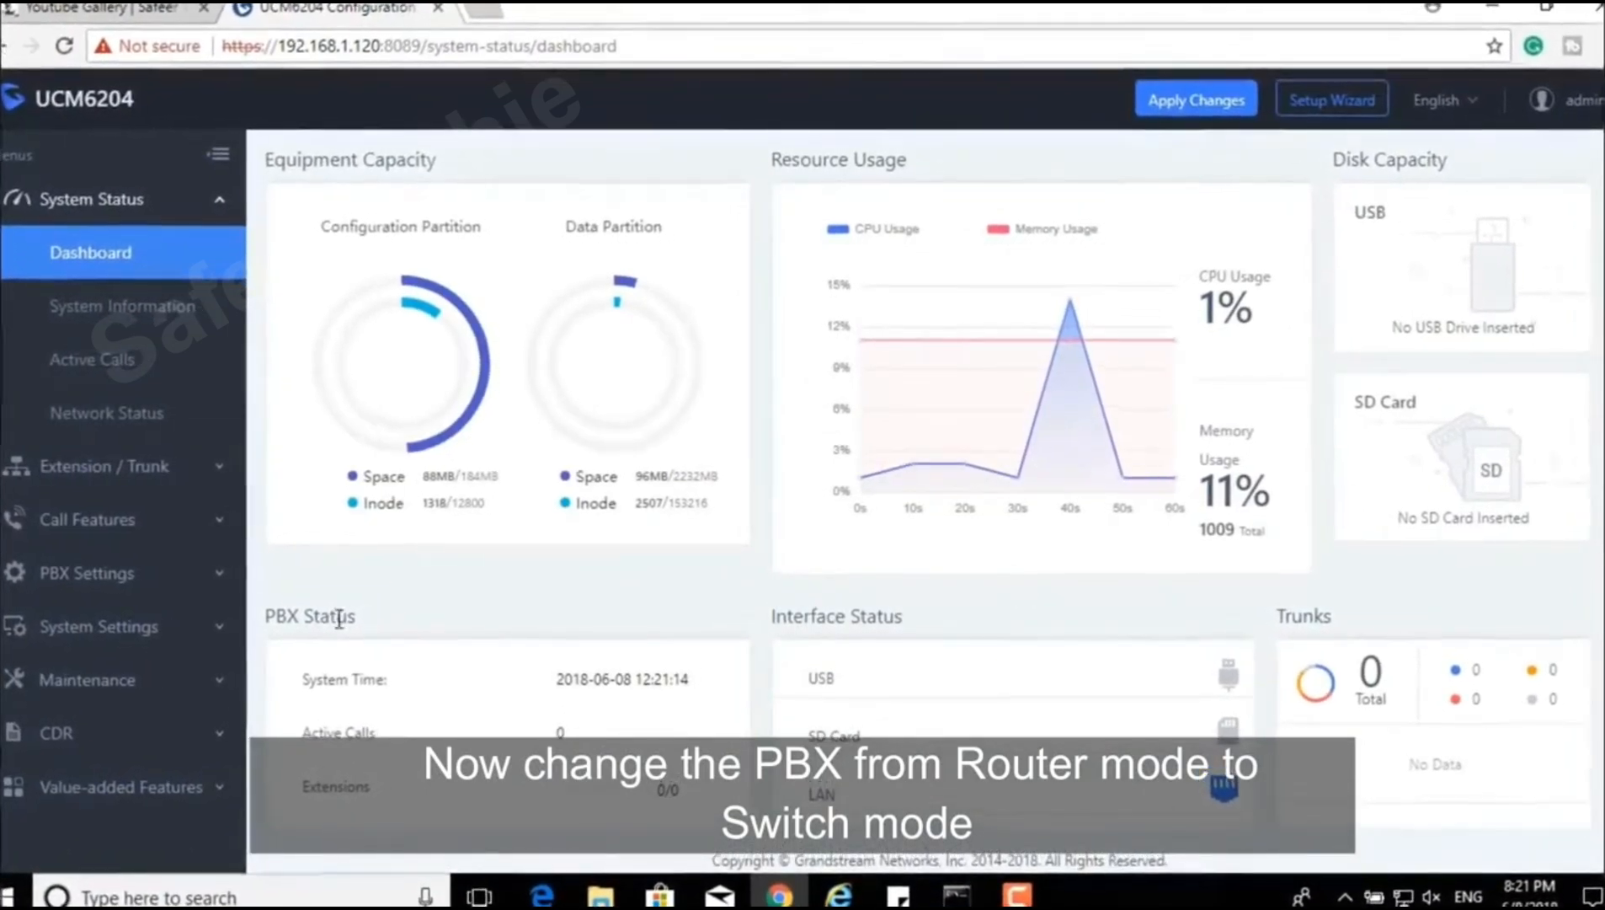
Step: In System Settings > Network Settings, switch Method from Route to Switch and save
{"action": "left_click", "coordinate": [206, 630]}
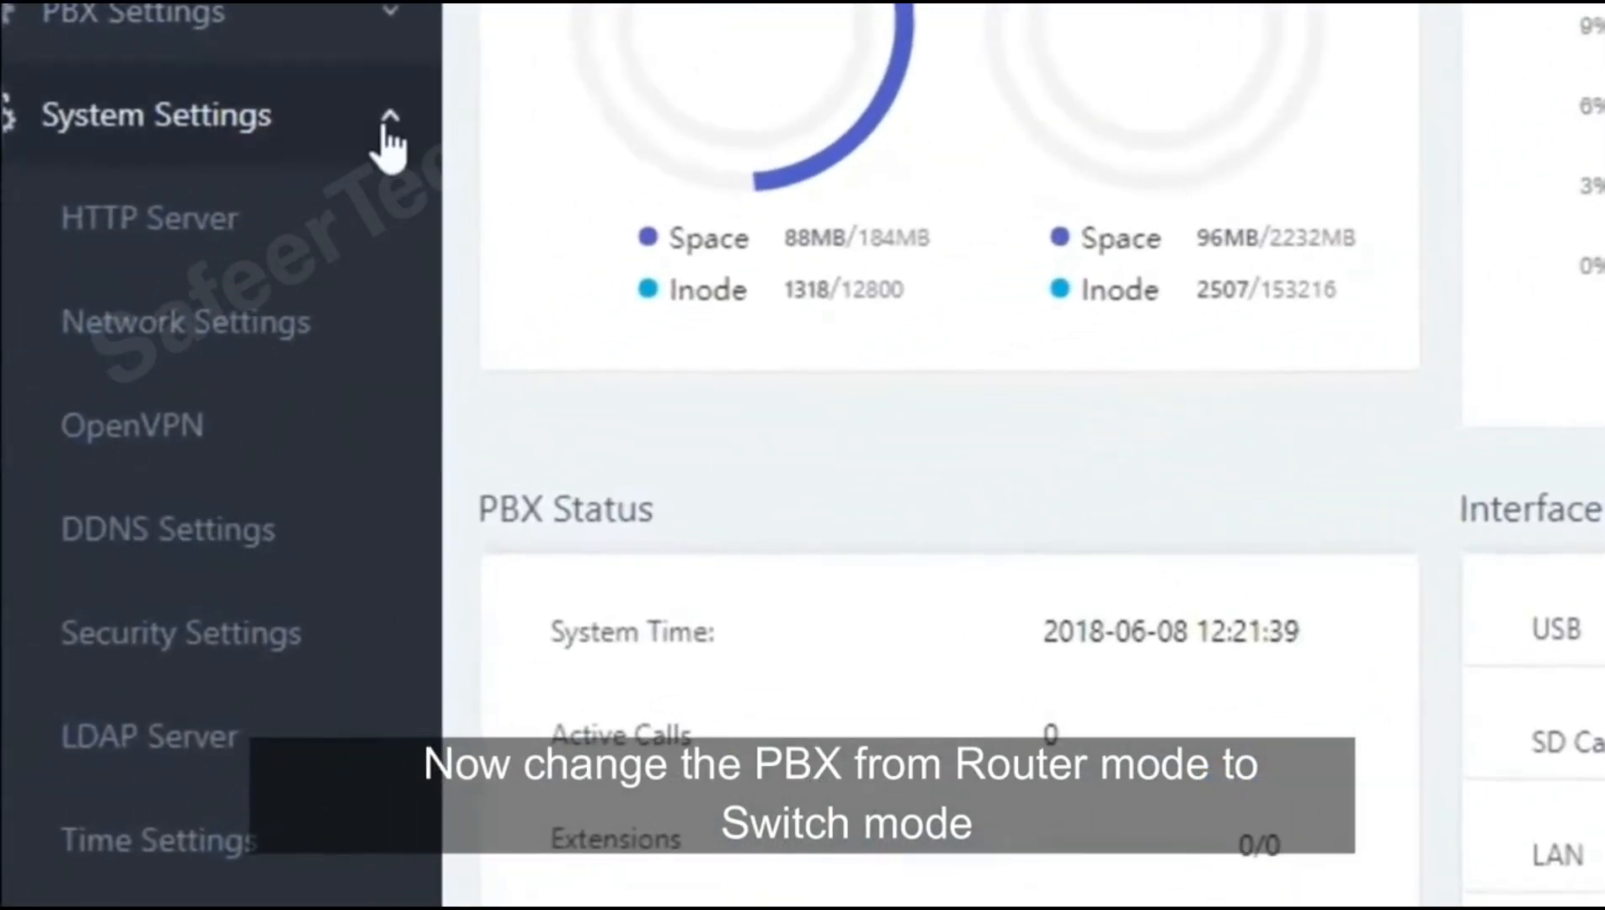
{"action": "left_click", "coordinate": [252, 337]}
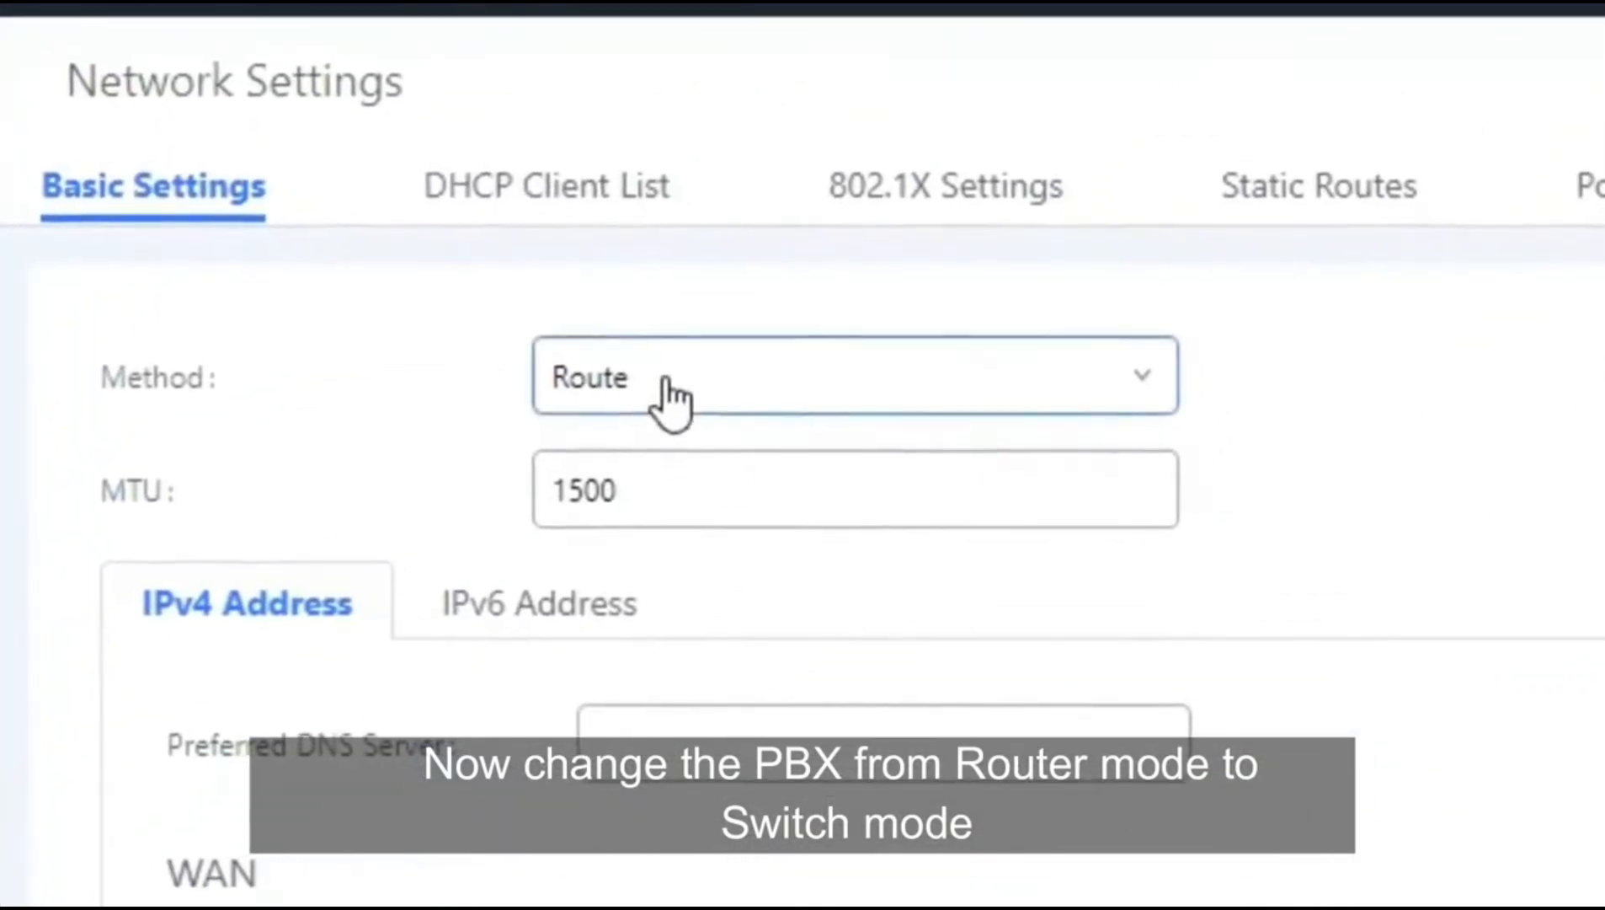
{"action": "left_click", "coordinate": [671, 384]}
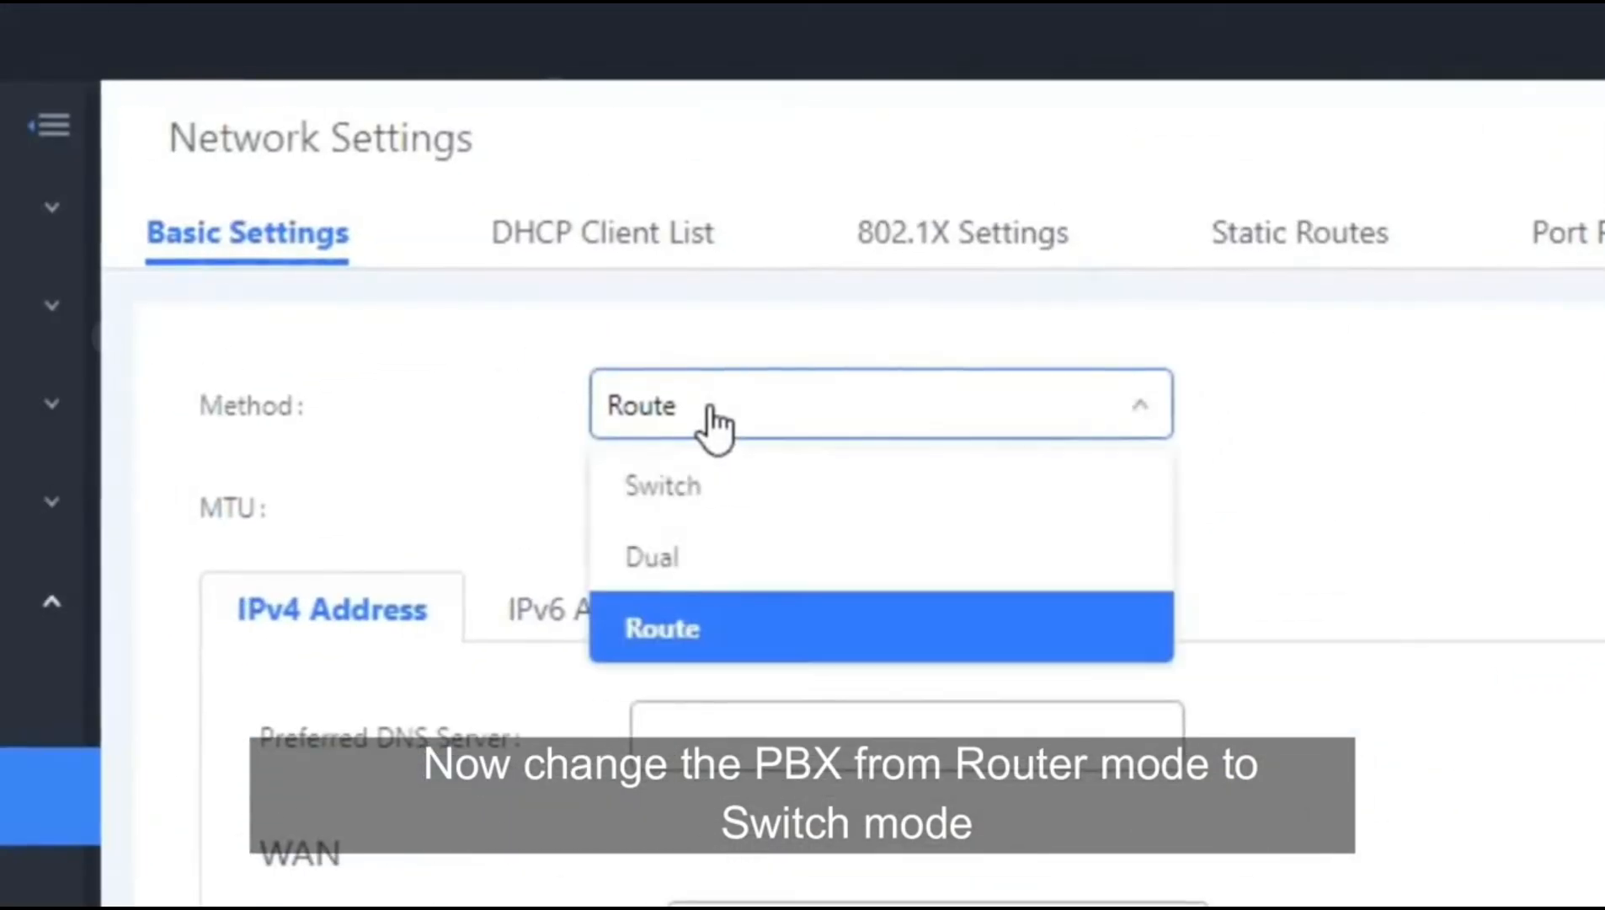
{"action": "left_click", "coordinate": [695, 489]}
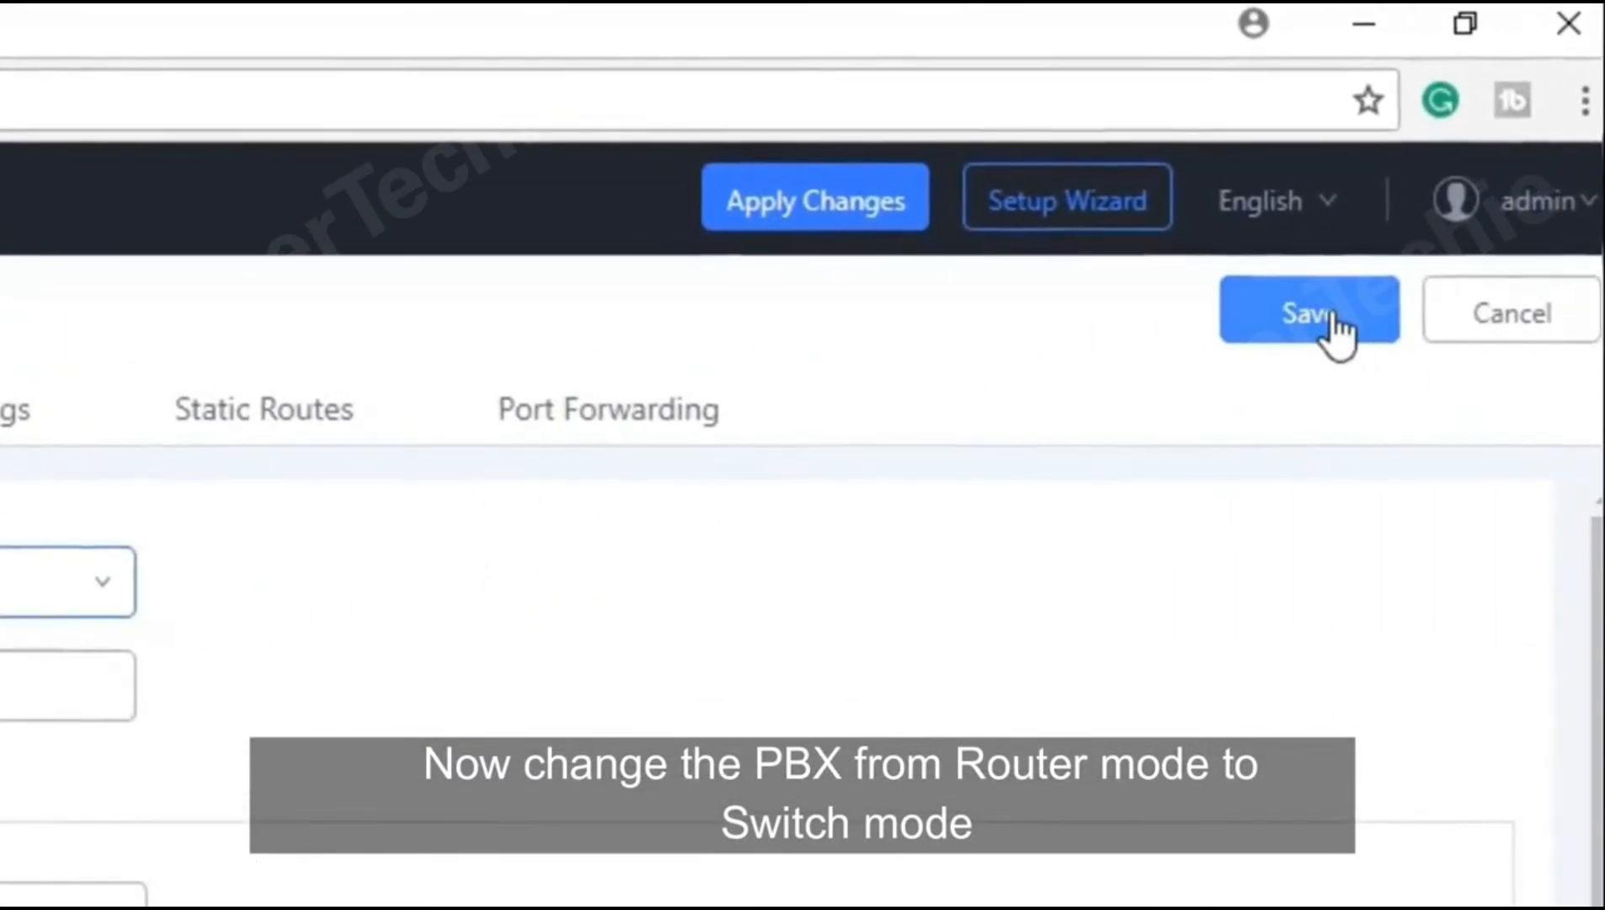
{"action": "left_click", "coordinate": [1331, 314]}
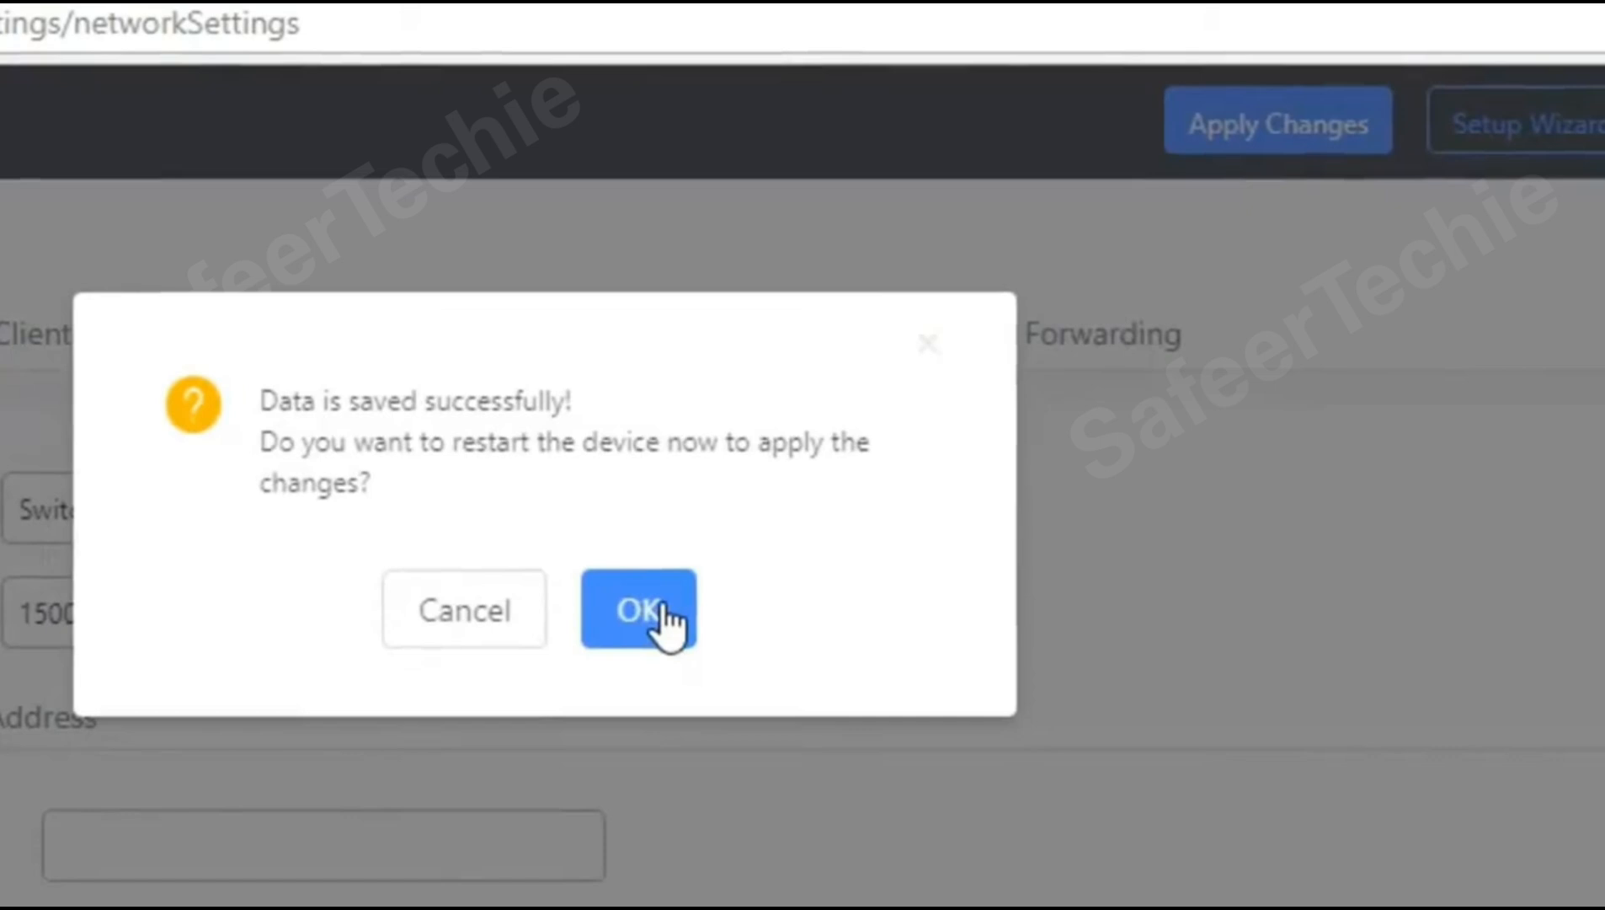
Step: Confirm the device restart, then start signing in as admin after the reboot
{"action": "left_click", "coordinate": [662, 608]}
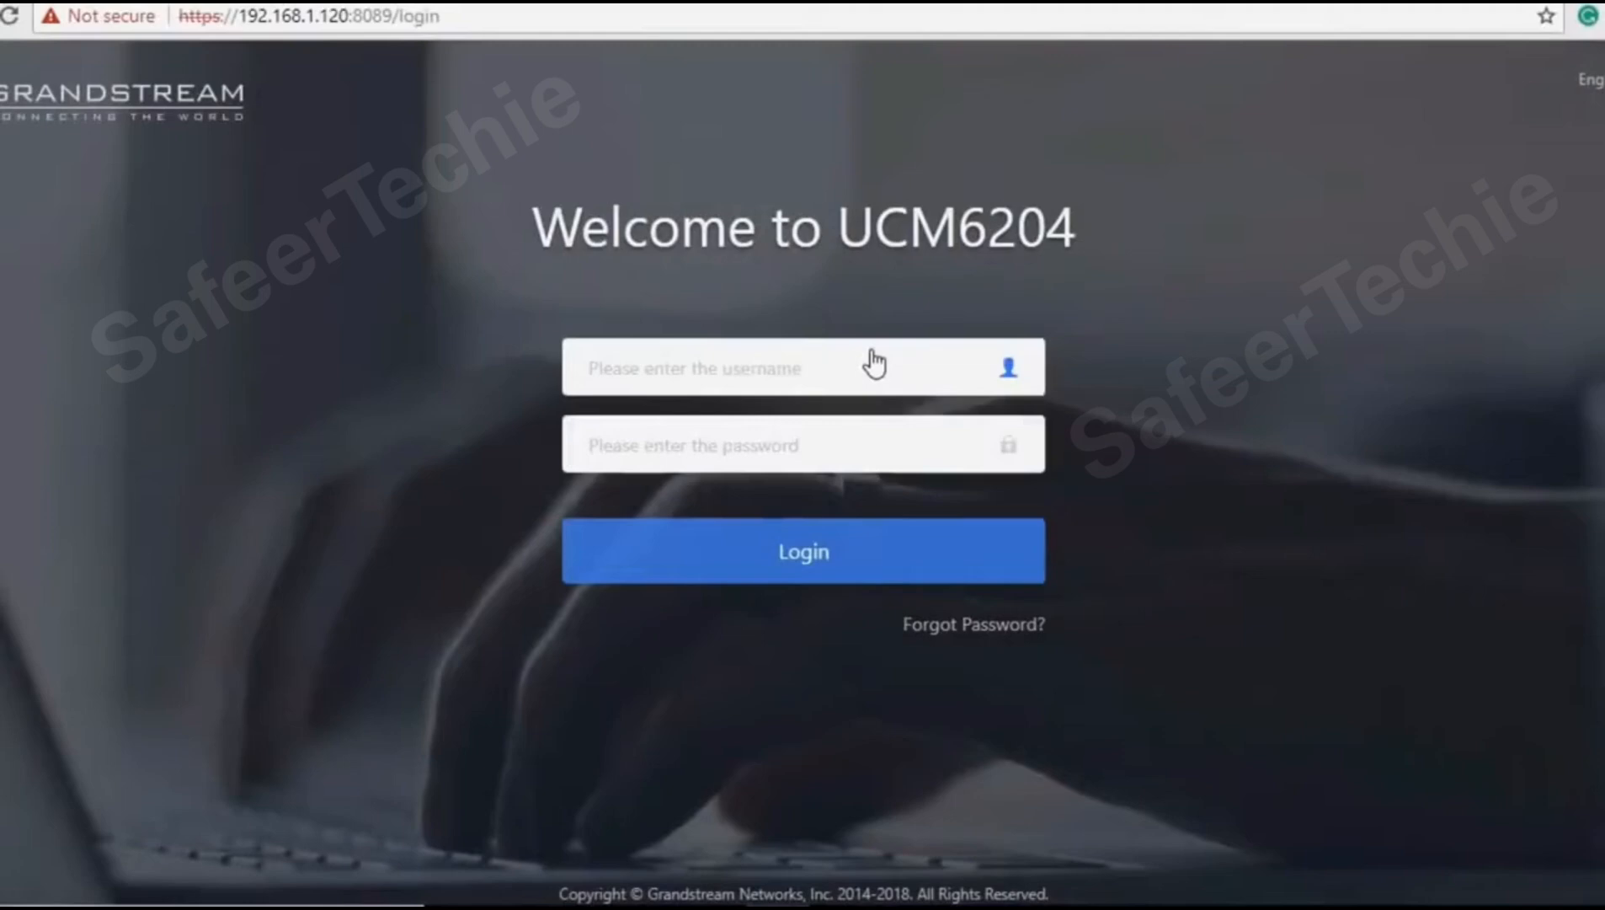
{"action": "type", "text": "a"}
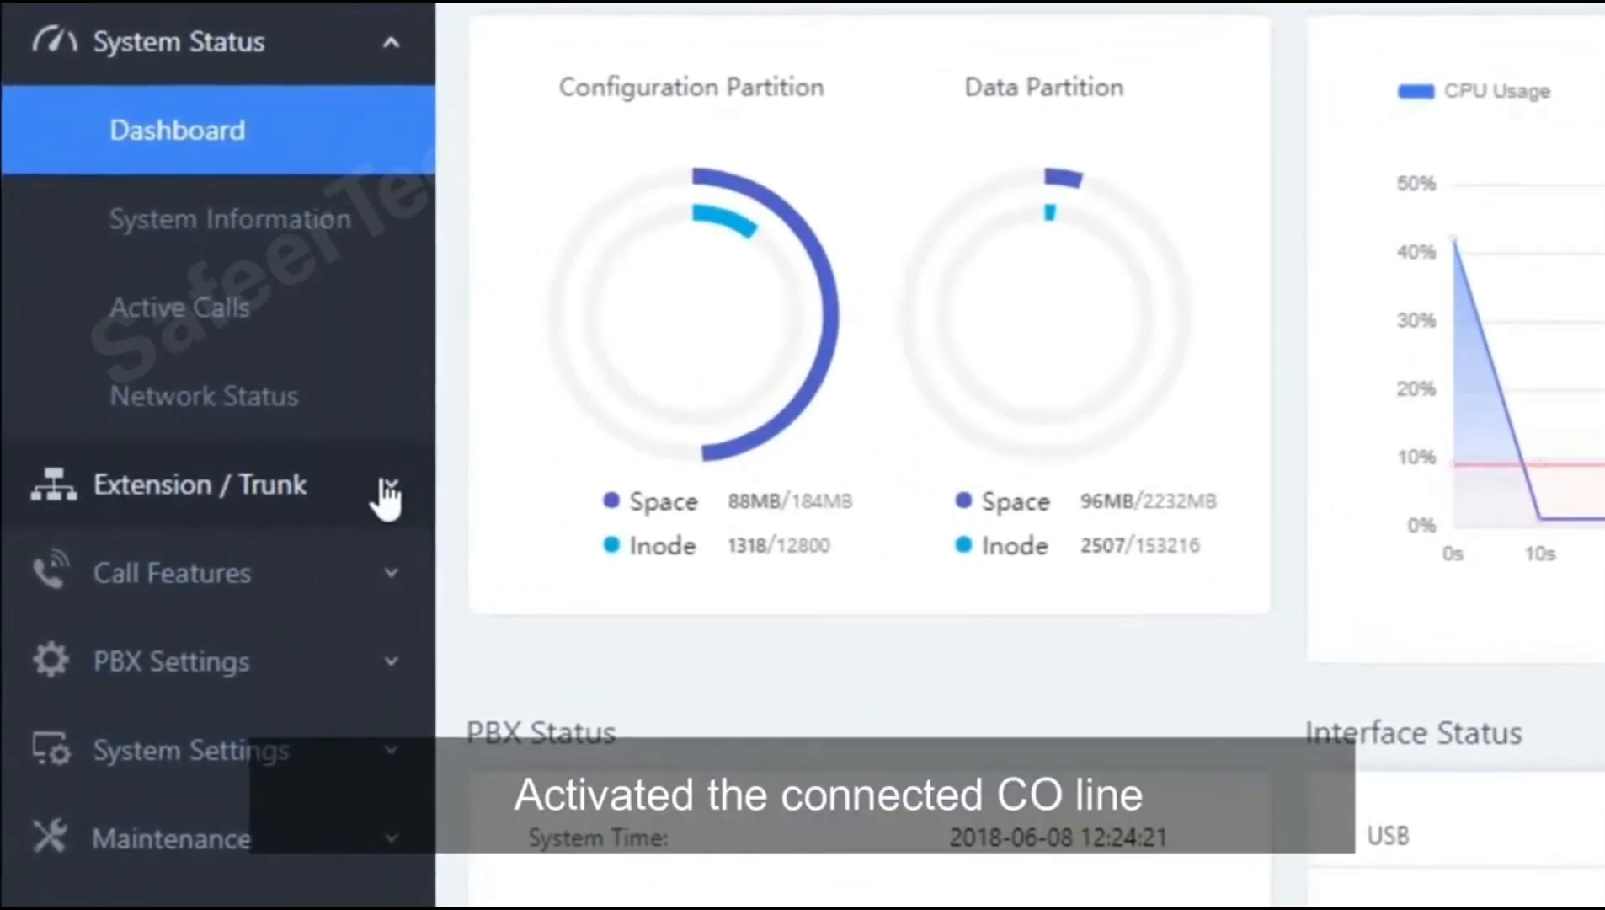
Step: Start a new analog trunk named CO-1
{"action": "left_click", "coordinate": [385, 495]}
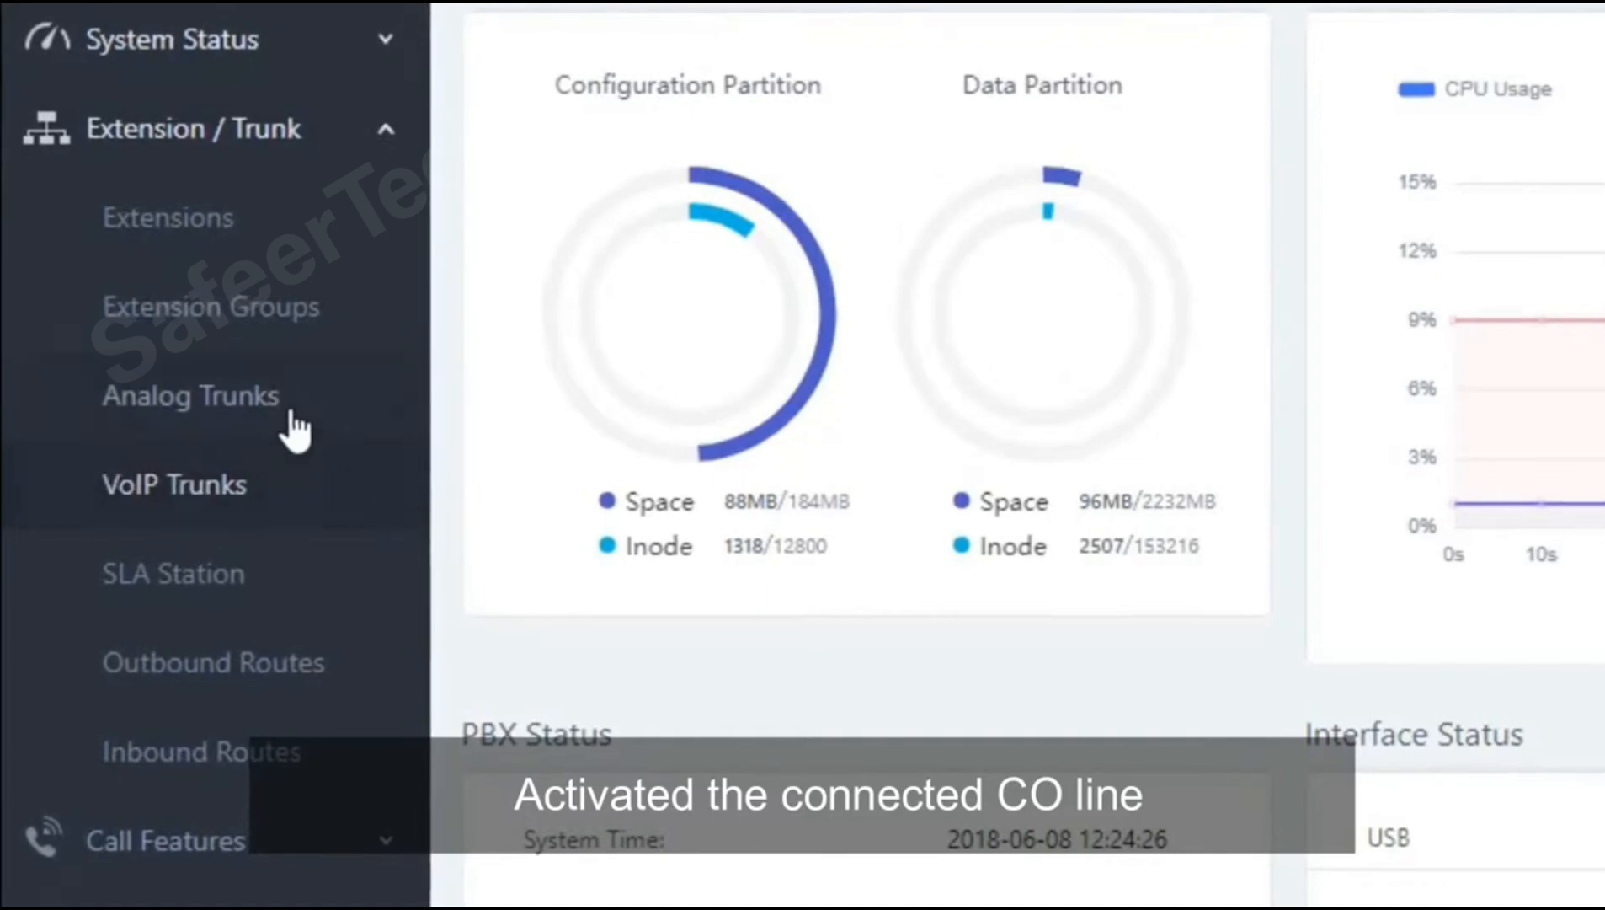
{"action": "left_click", "coordinate": [219, 400]}
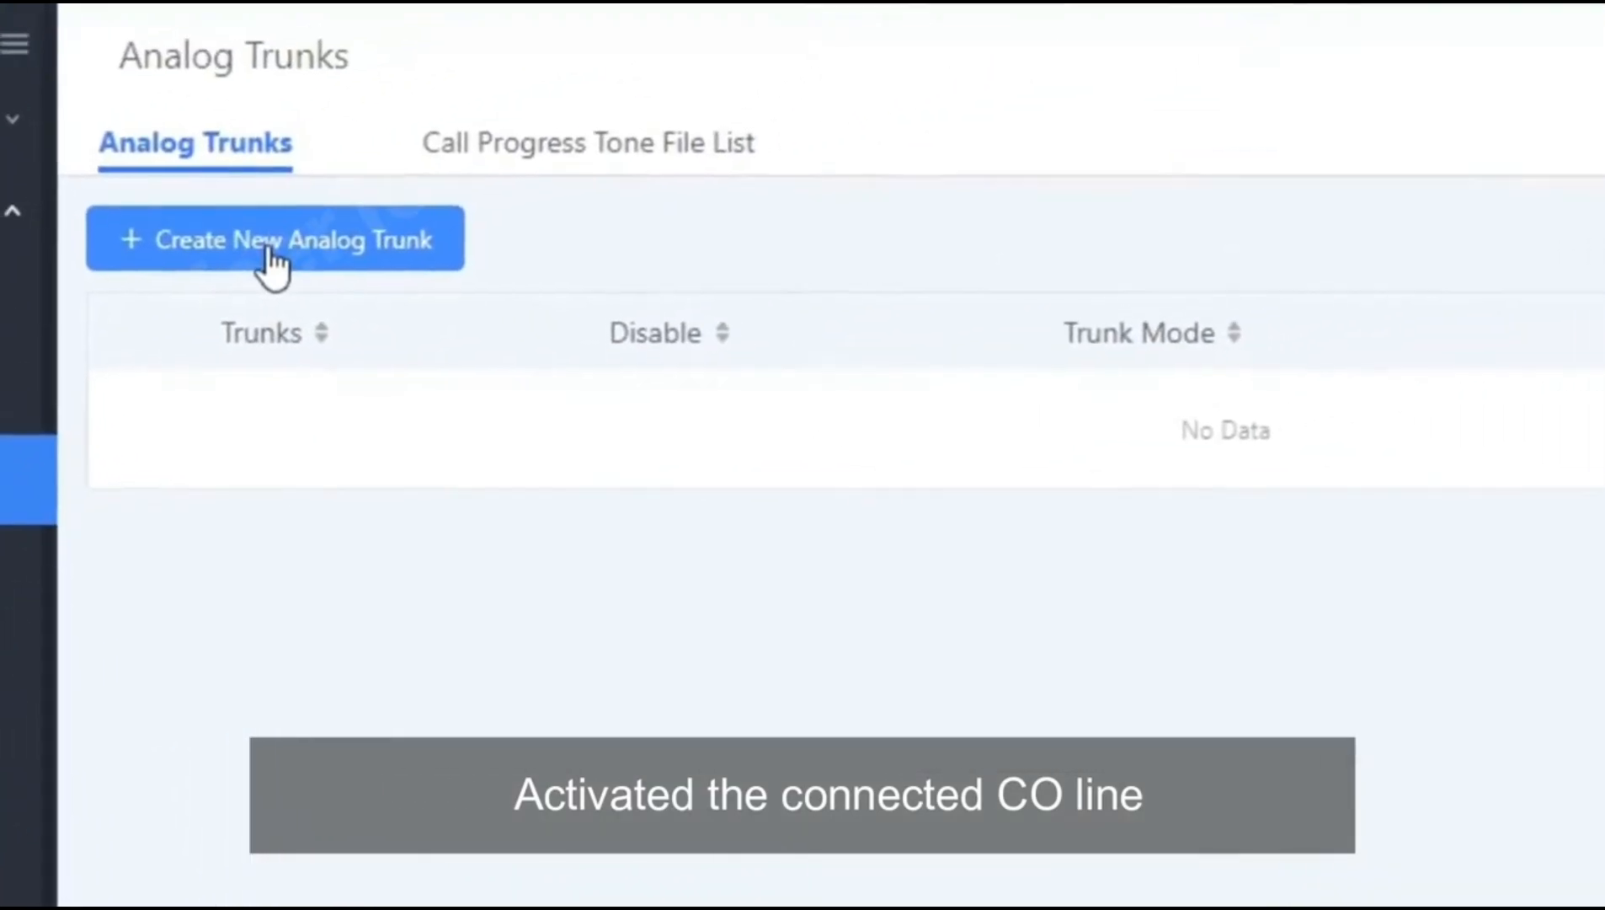
{"action": "left_click", "coordinate": [264, 253]}
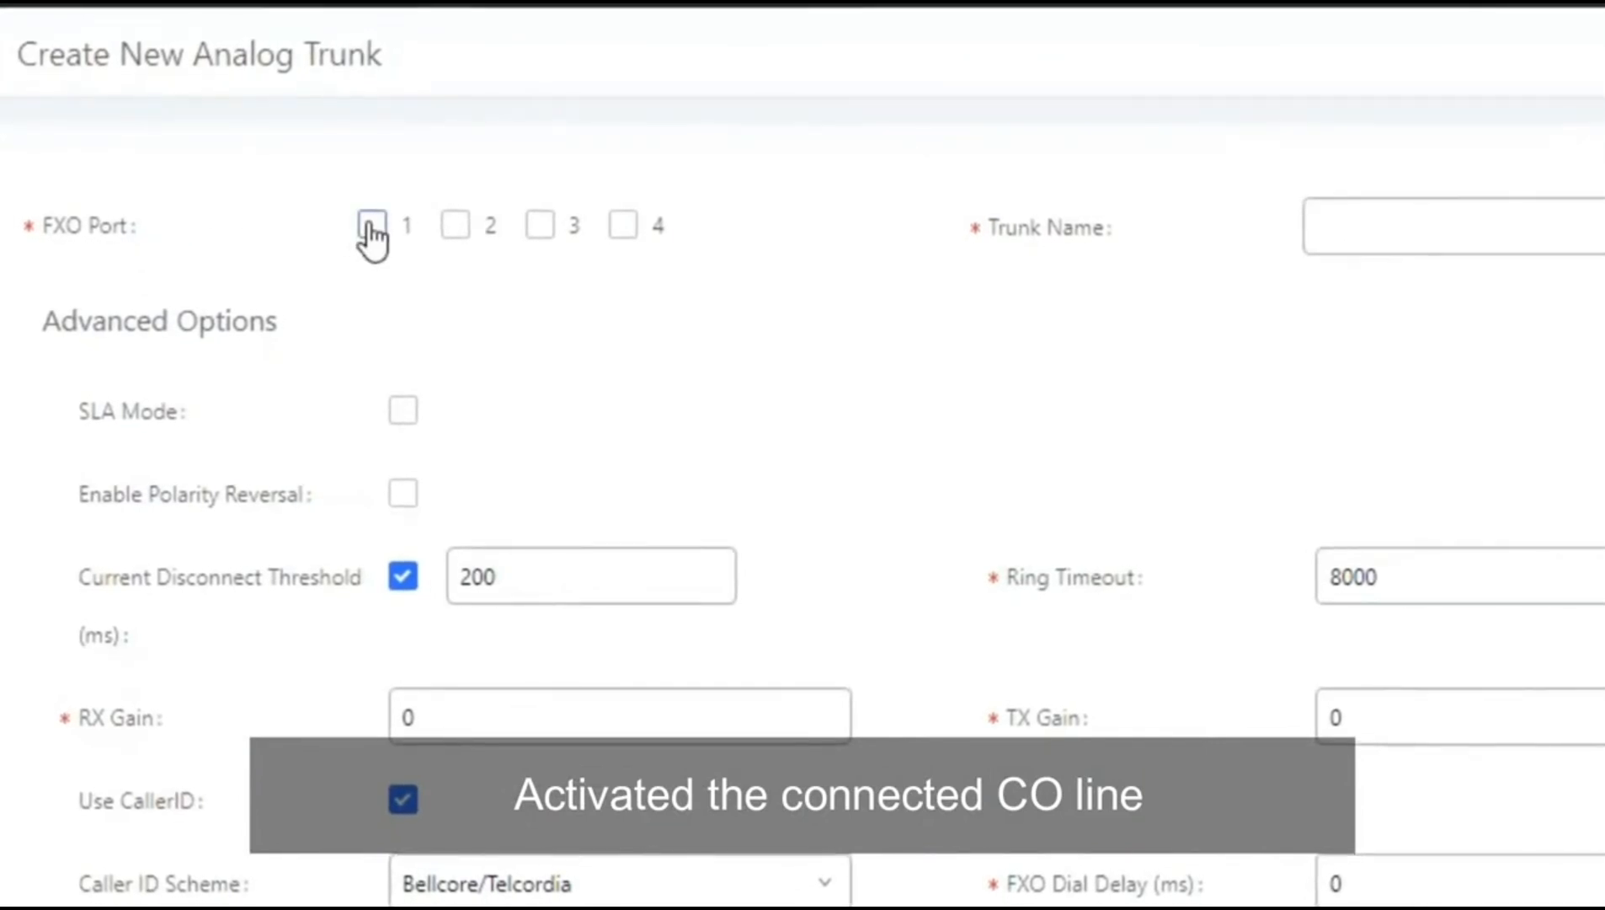
{"action": "left_click", "coordinate": [1422, 221]}
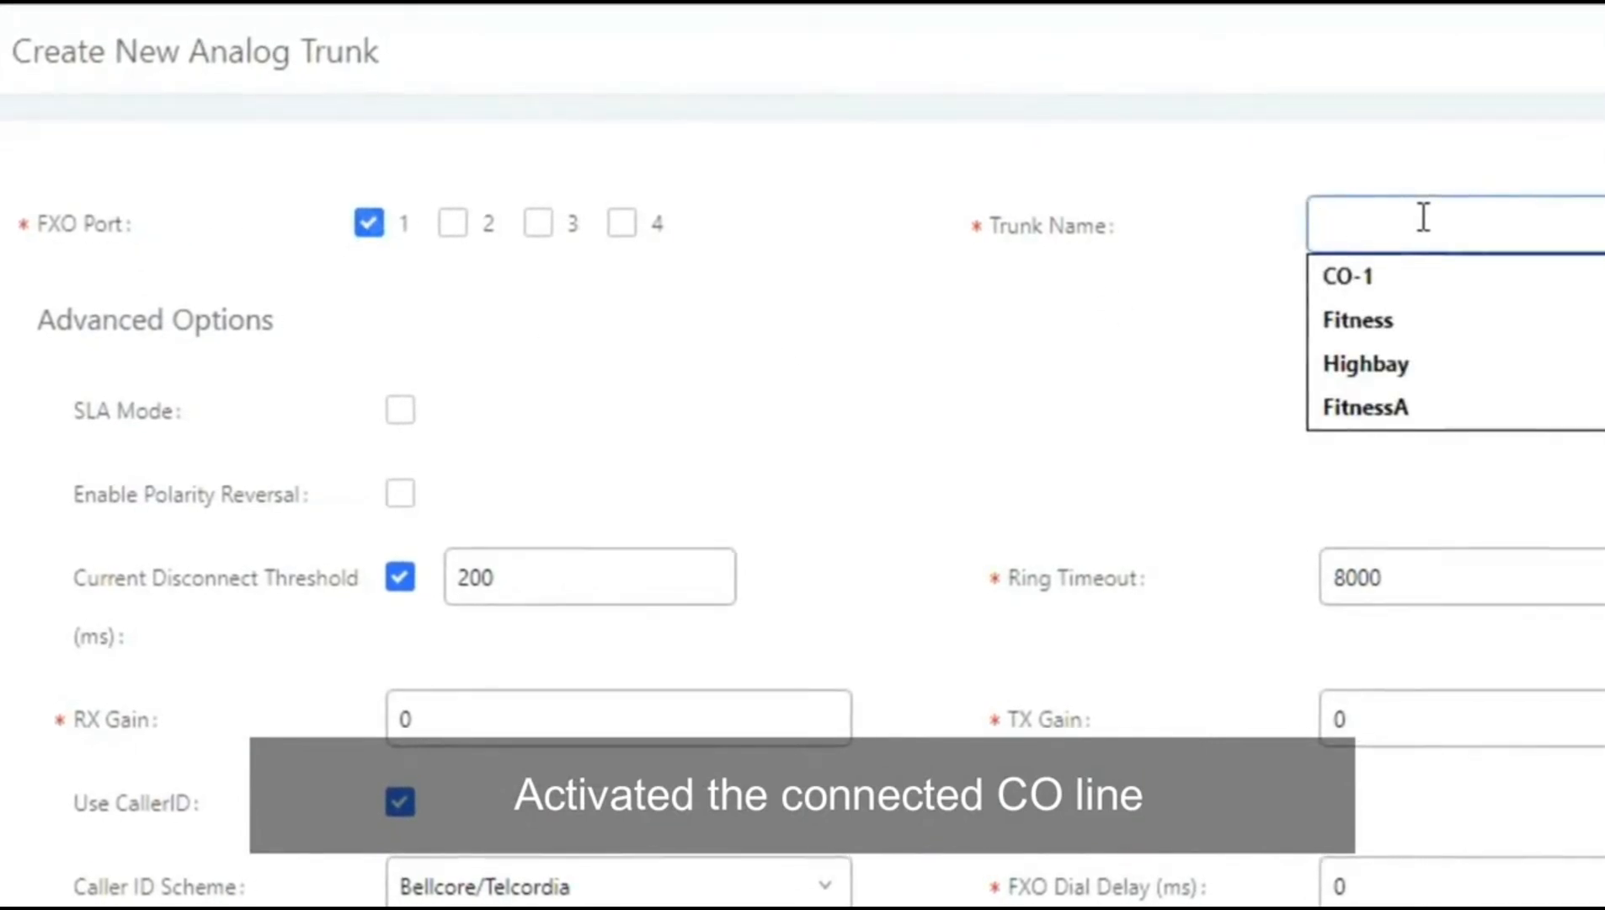
{"action": "left_click", "coordinate": [1409, 275]}
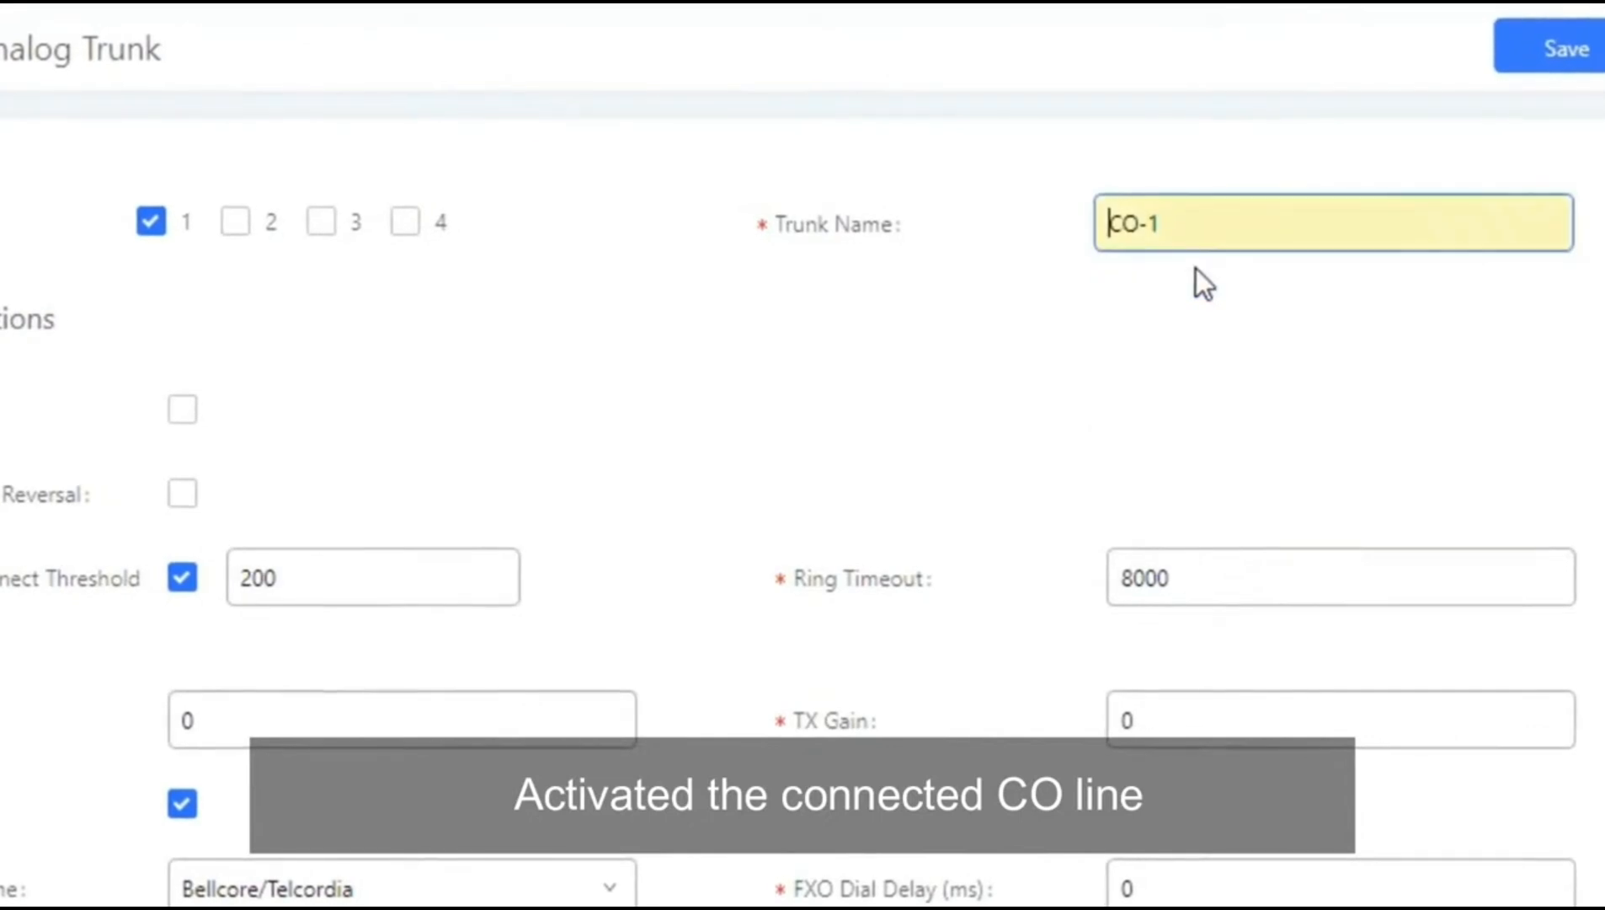
{"action": "left_click", "coordinate": [1200, 237]}
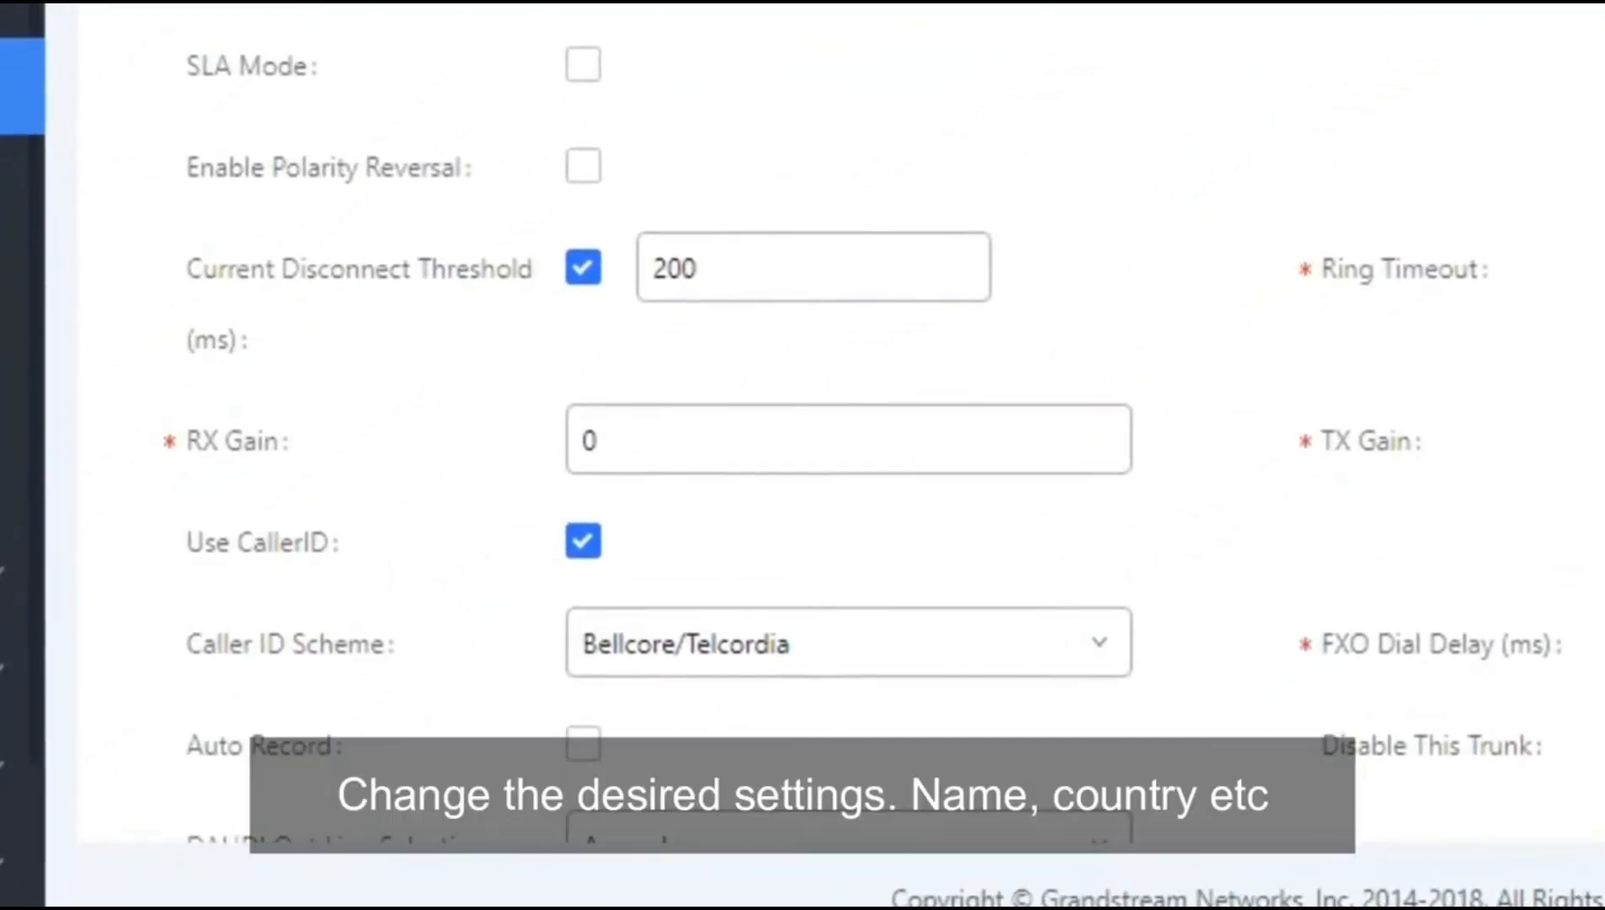
Step: Set the trunk's Tone Country to United Arab Emirates, save it and apply changes
{"action": "scroll", "coordinate": [821, 455], "scroll_direction": "down", "scroll_amount": 5}
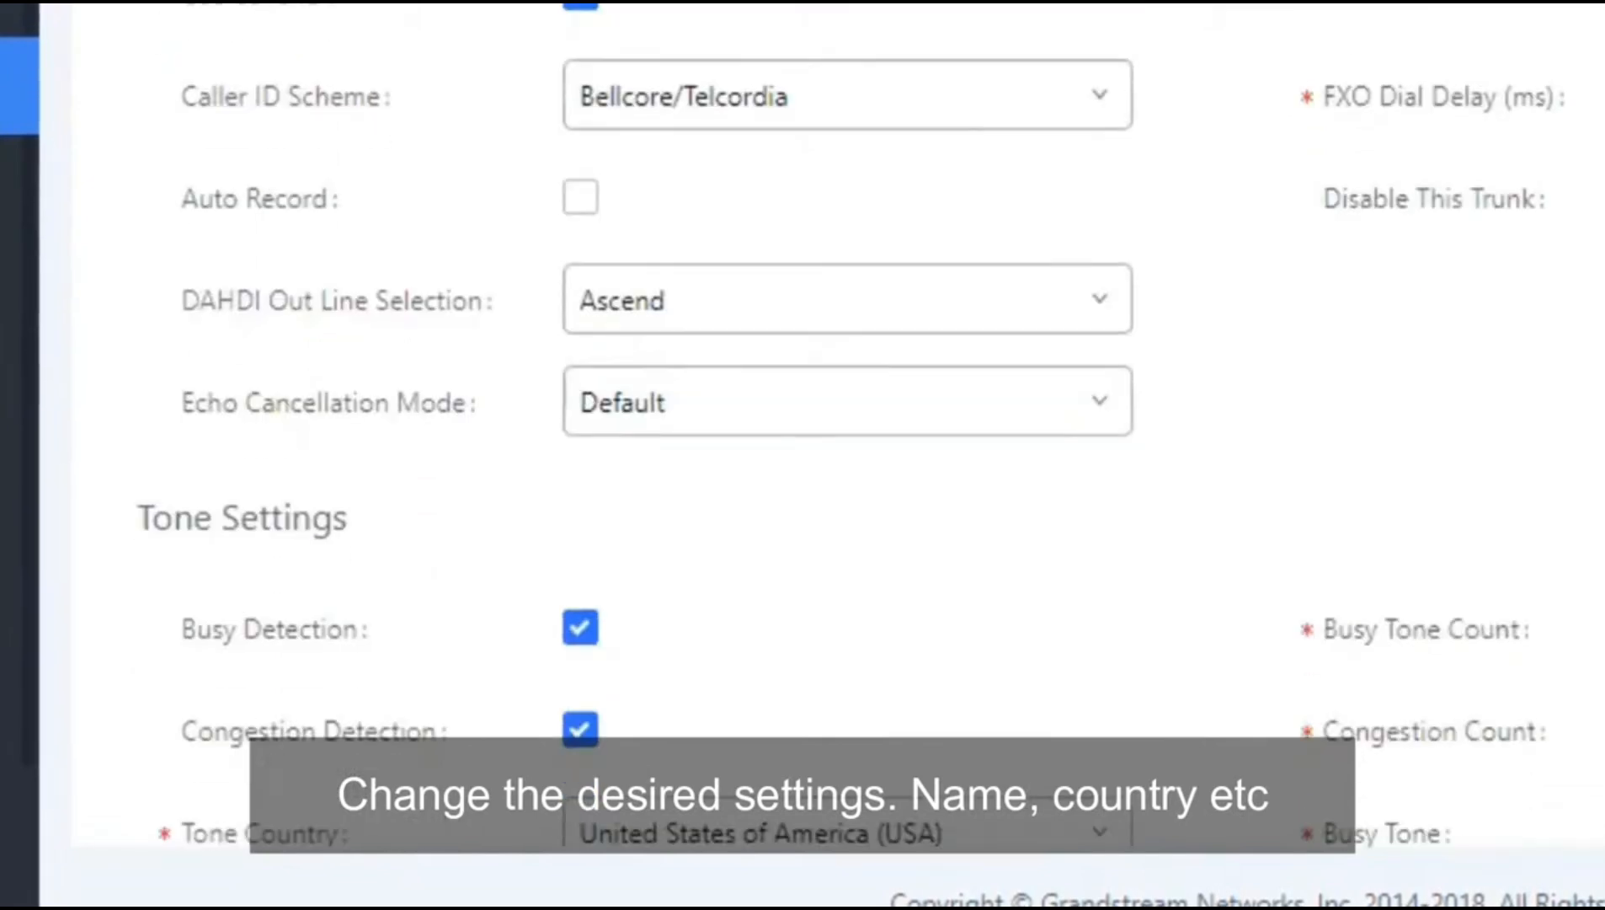
{"action": "scroll", "coordinate": [810, 459], "scroll_direction": "down", "scroll_amount": 1}
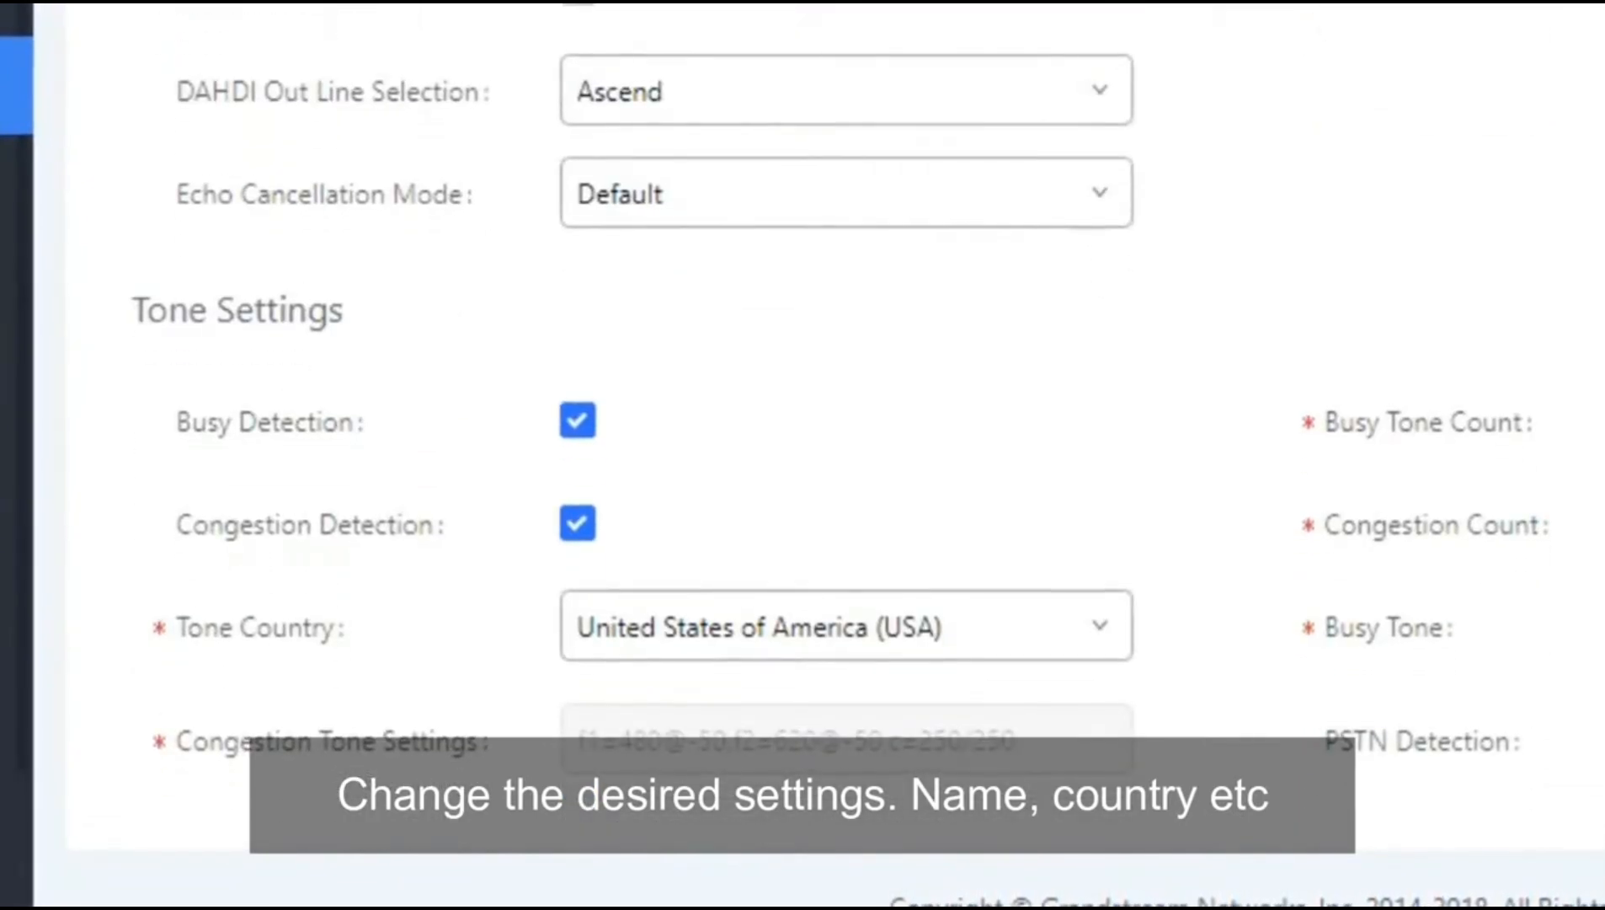
{"action": "left_click", "coordinate": [1091, 640]}
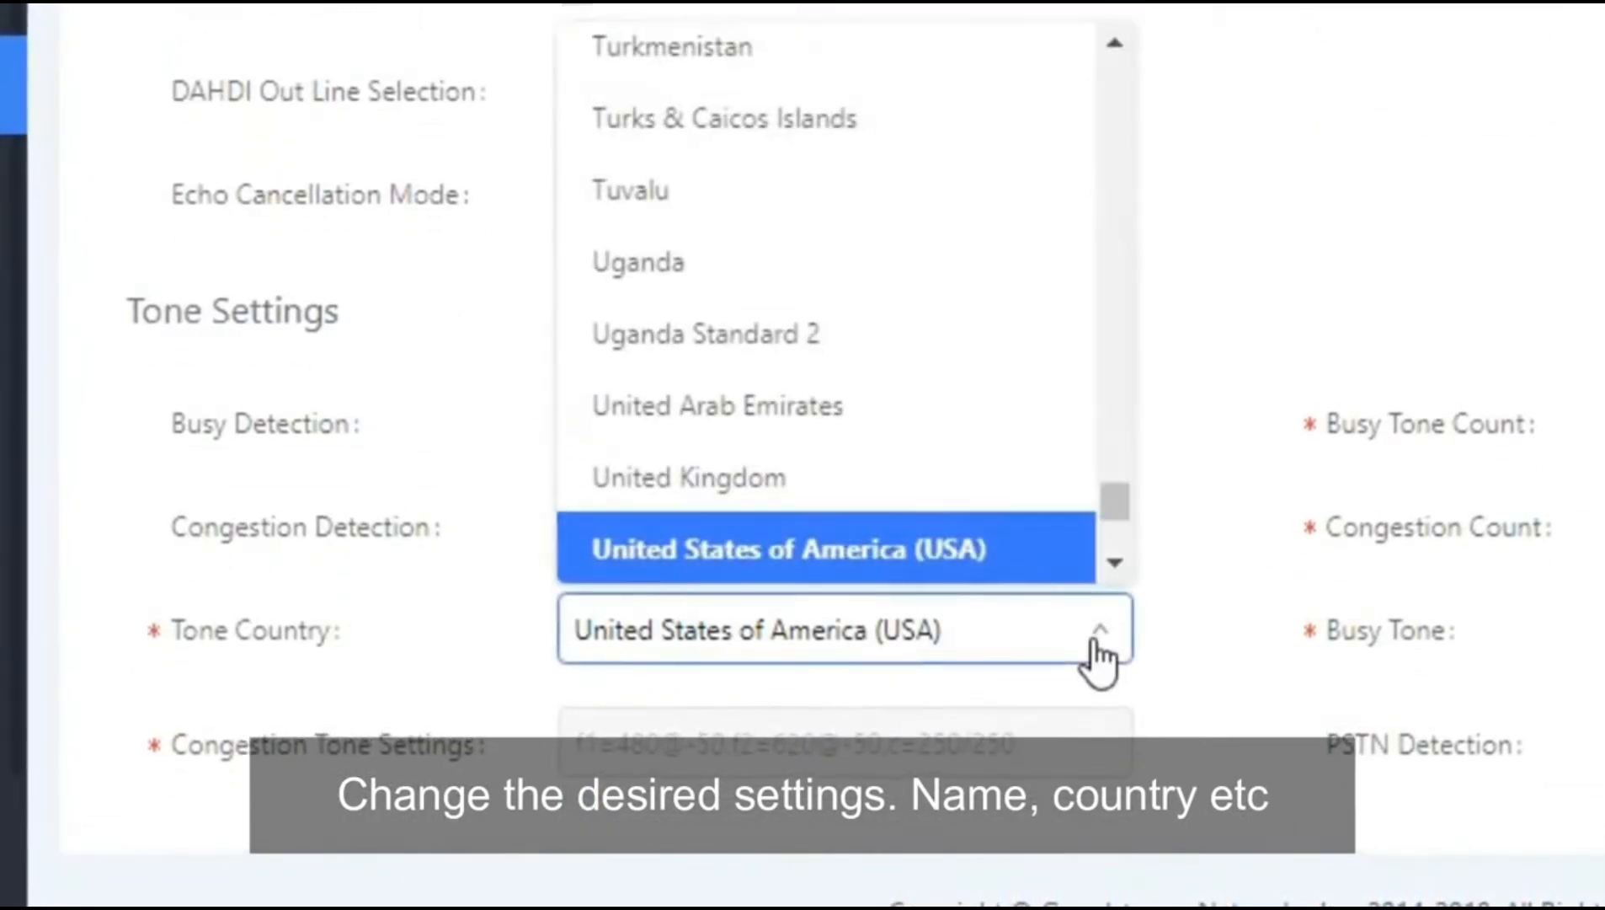
{"action": "left_click", "coordinate": [1011, 404]}
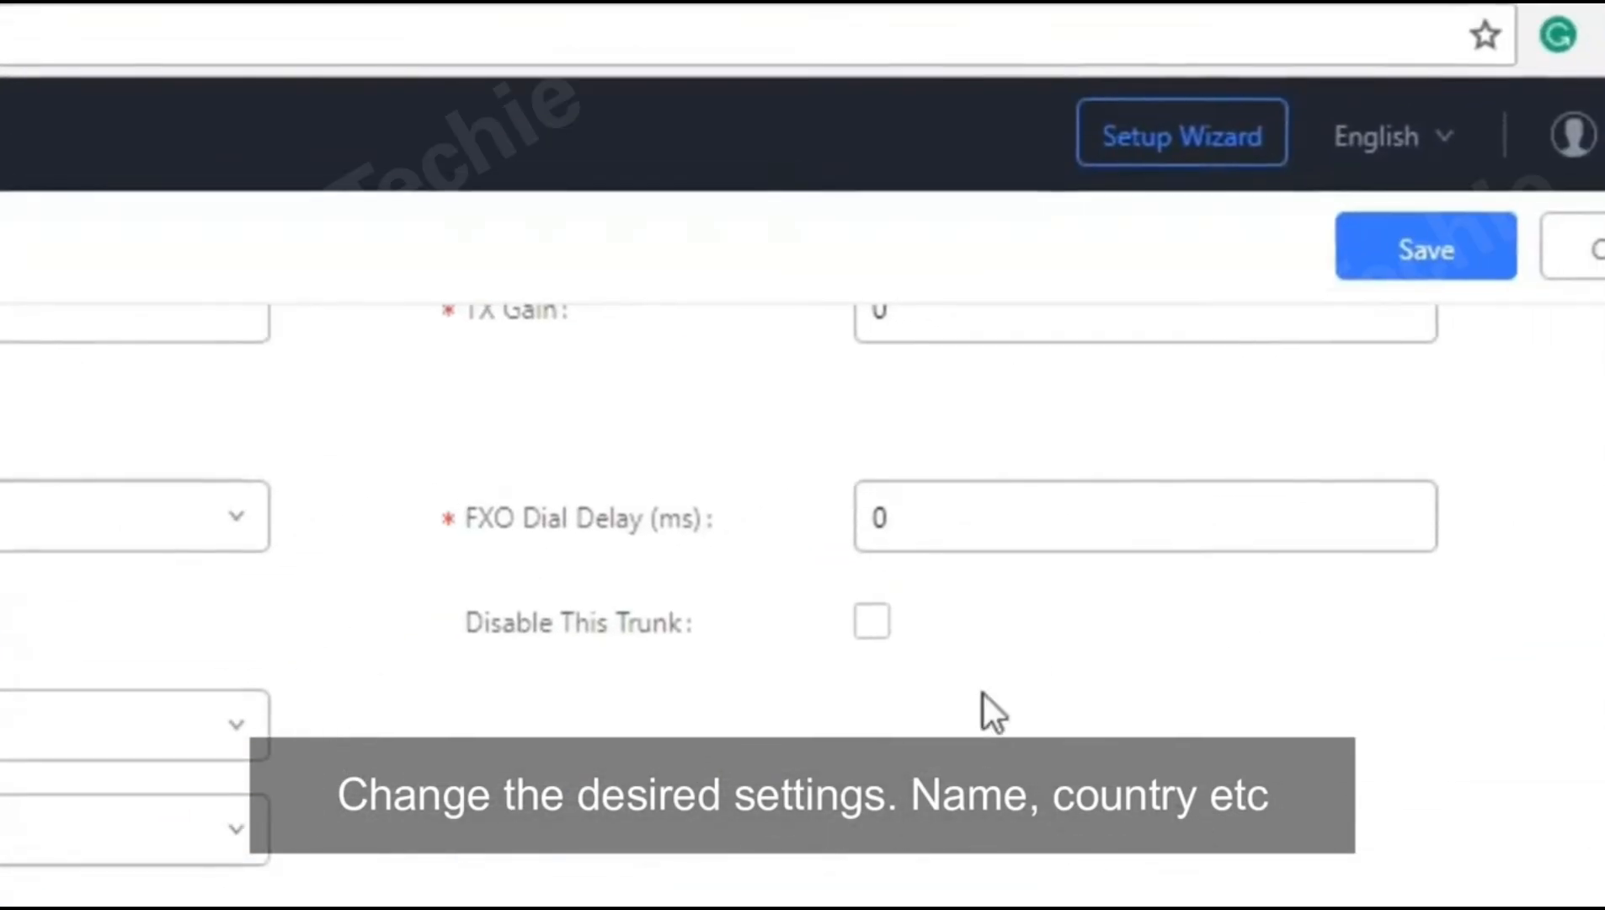
{"action": "left_click", "coordinate": [1378, 268]}
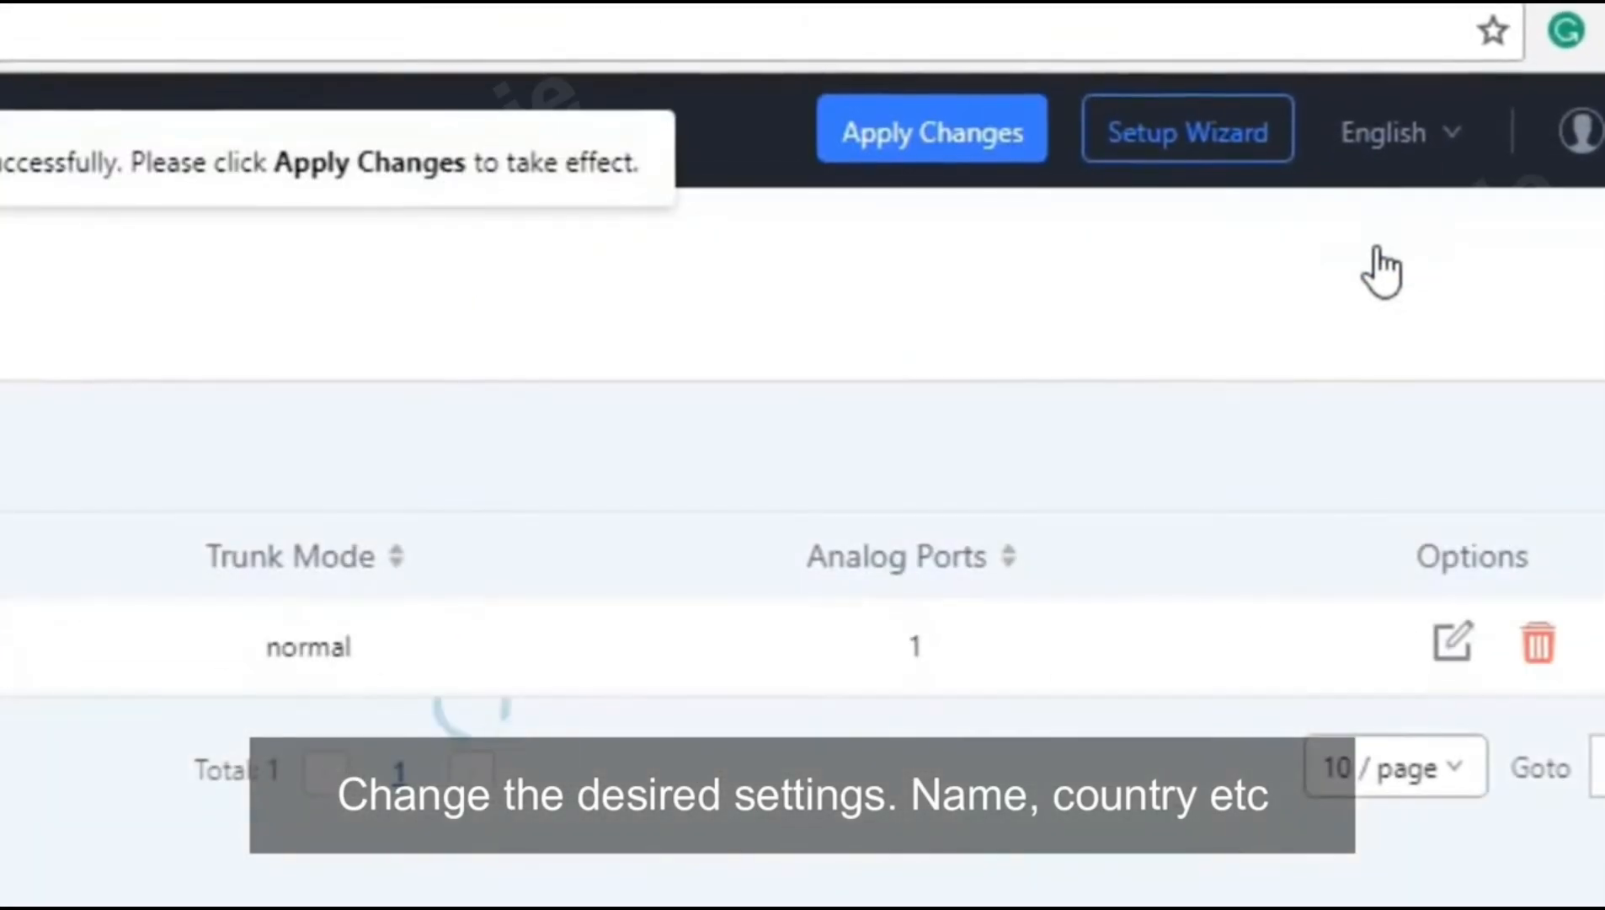
{"action": "left_click", "coordinate": [950, 160]}
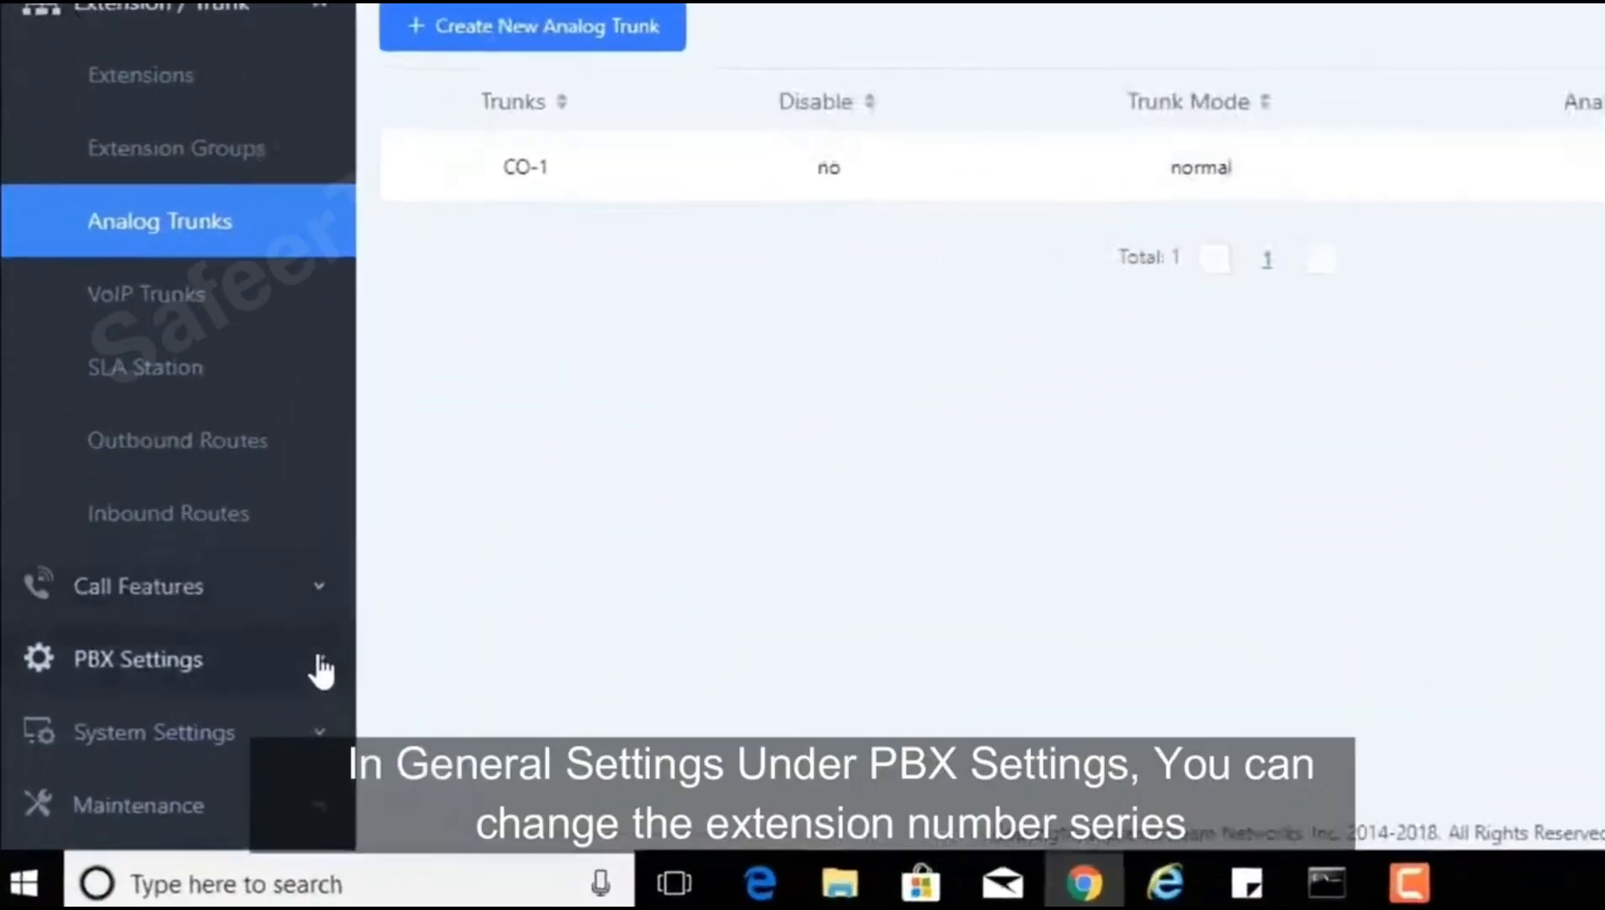
{"action": "left_click", "coordinate": [508, 533]}
{"action": "scroll", "coordinate": [494, 537], "scroll_direction": "down", "scroll_amount": 5}
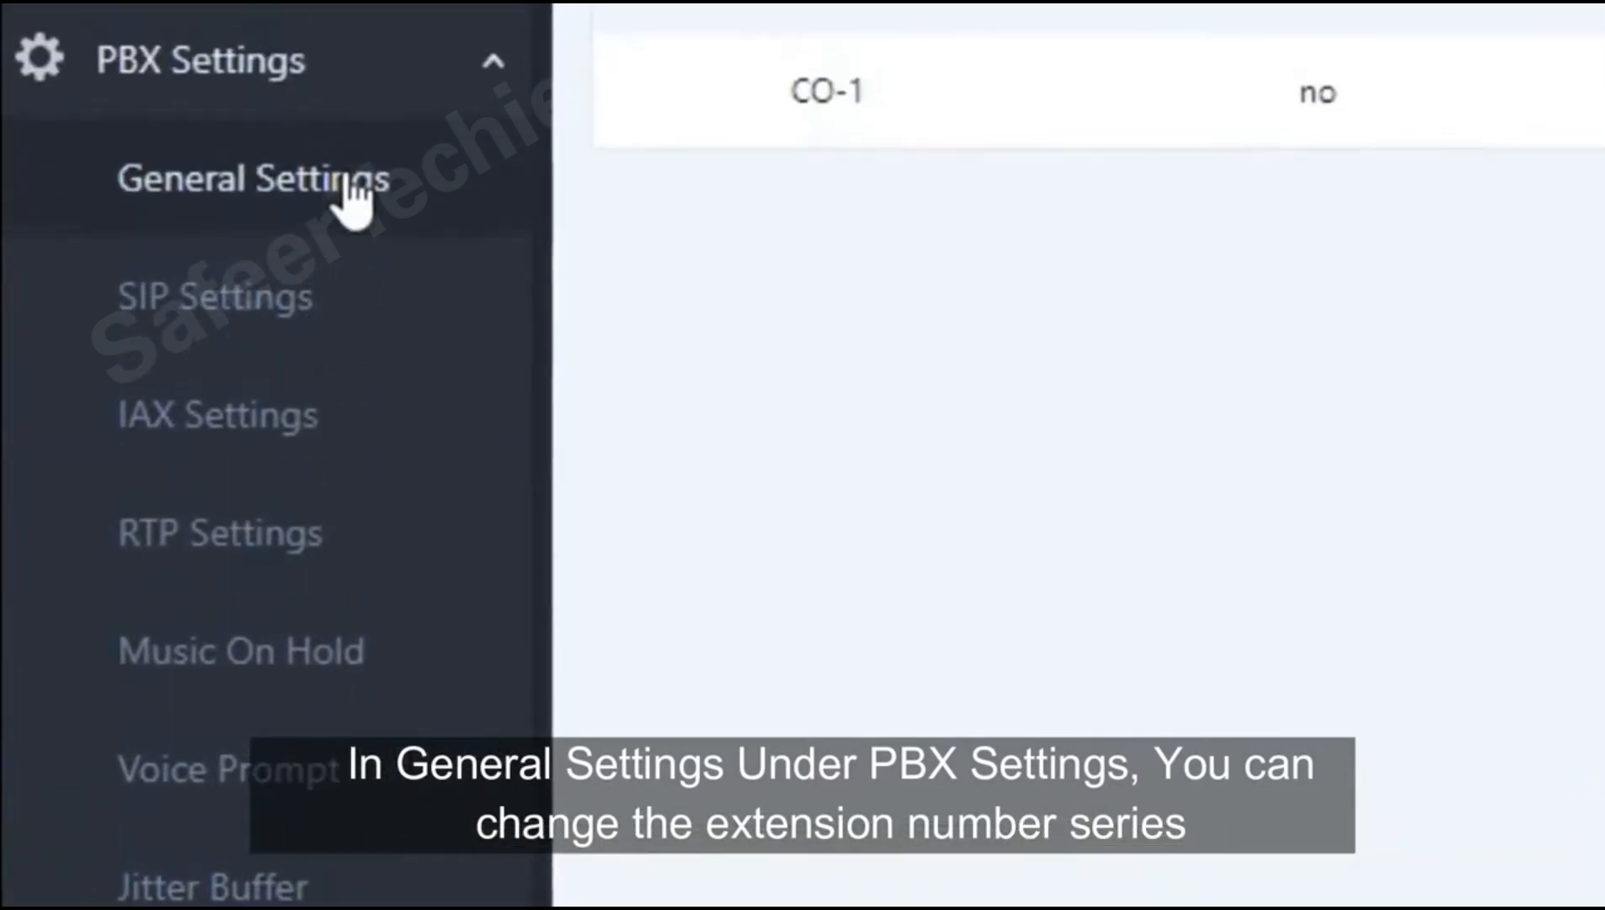
{"action": "left_click", "coordinate": [349, 187]}
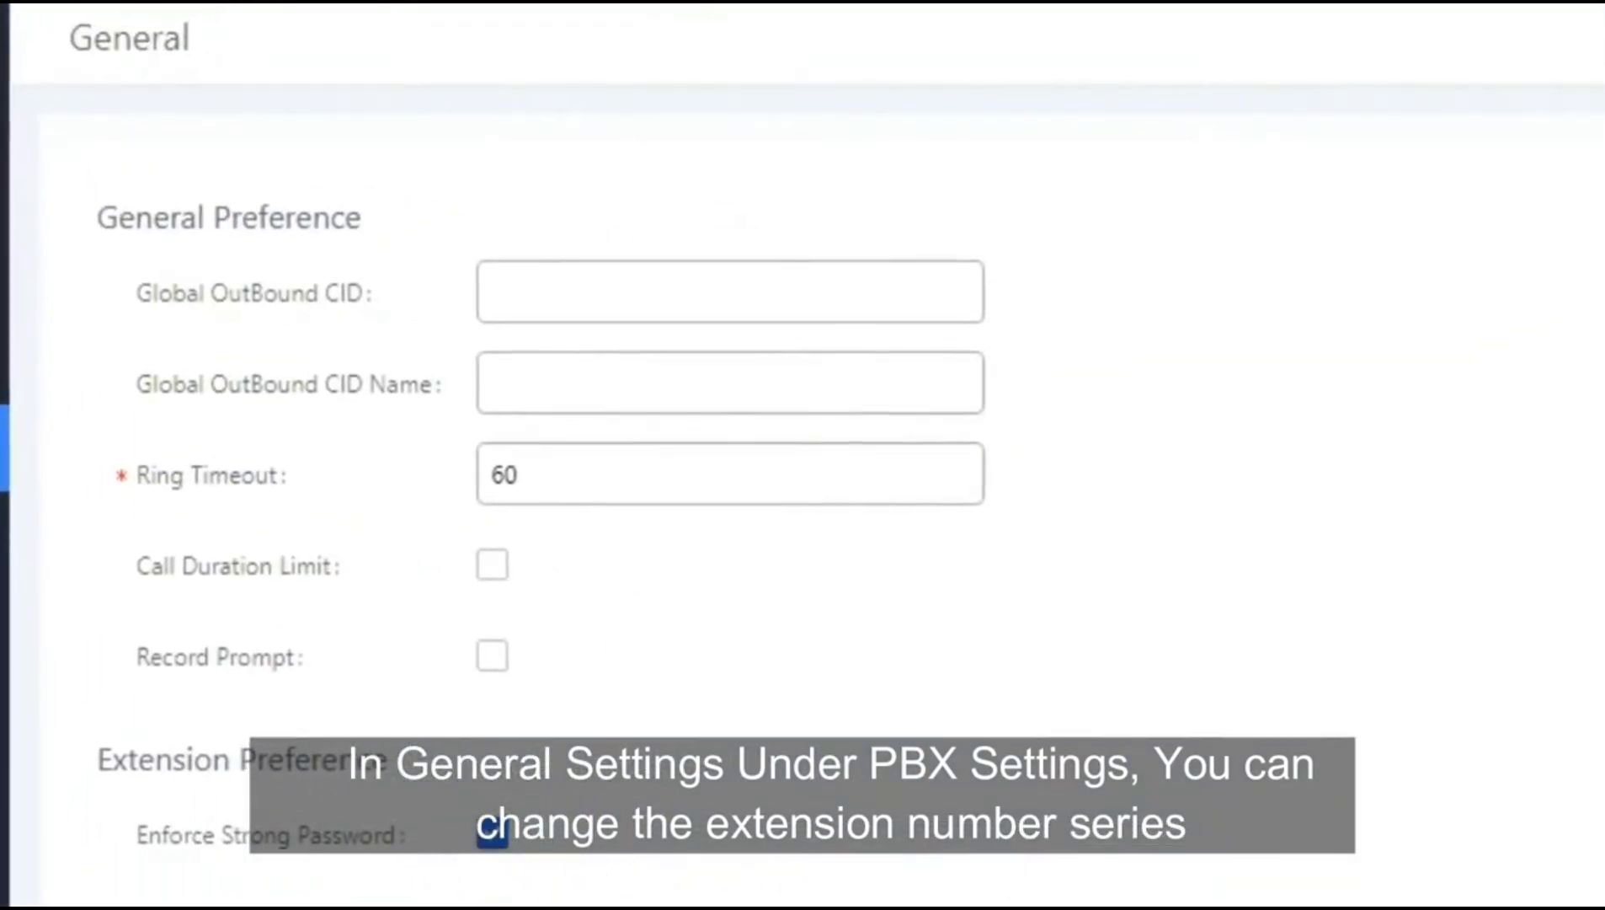
{"action": "scroll", "coordinate": [725, 497], "scroll_direction": "down", "scroll_amount": 10}
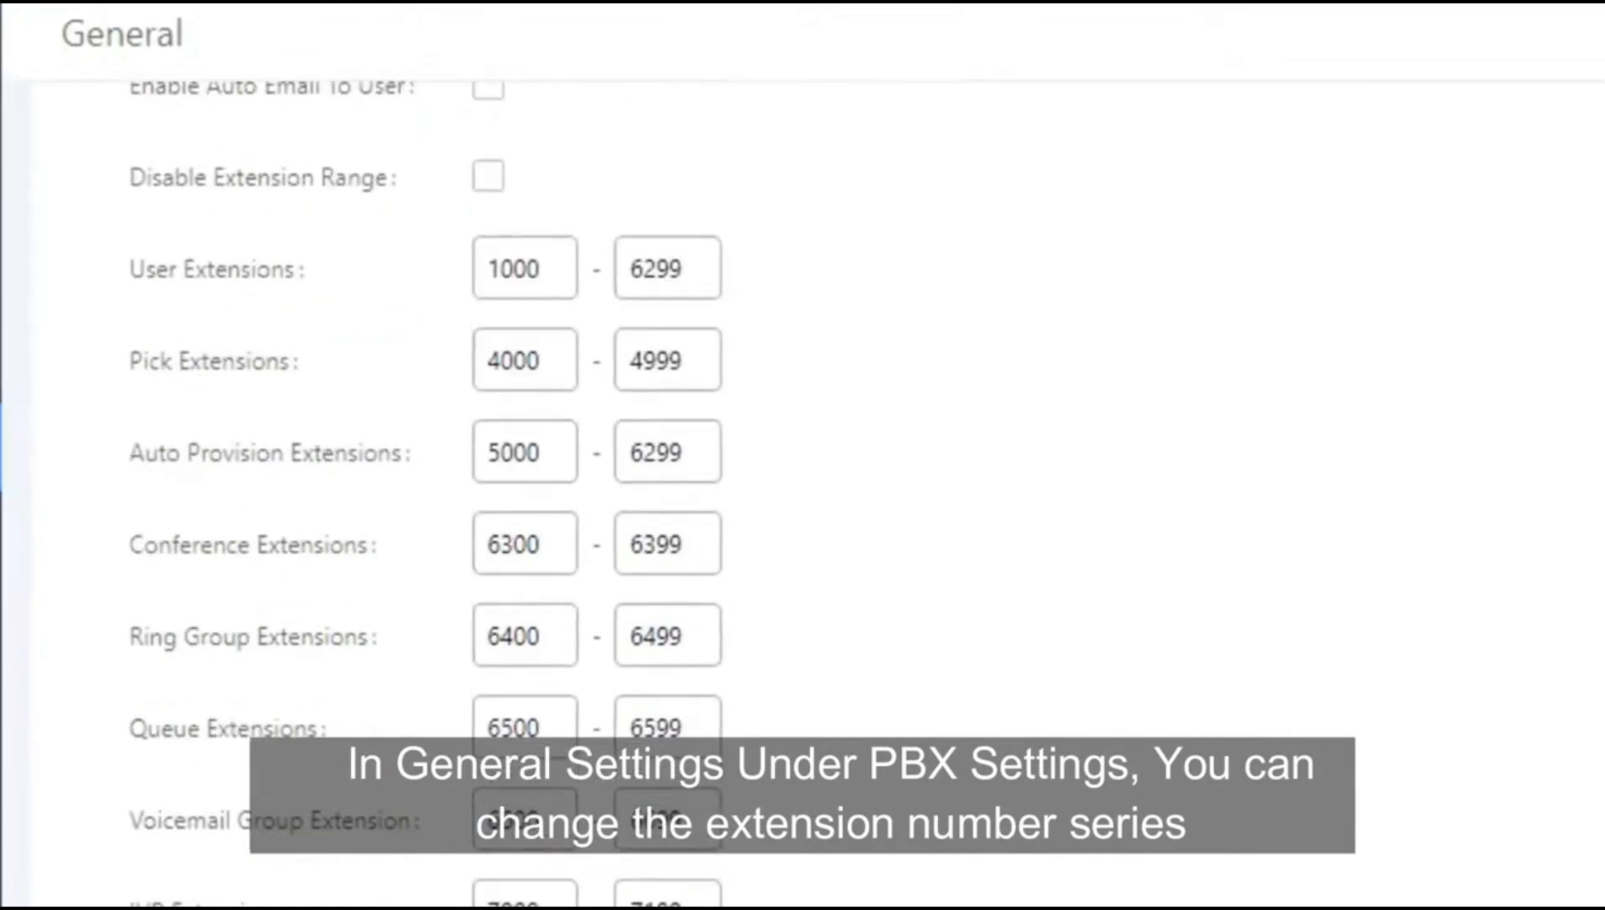
{"action": "scroll", "coordinate": [724, 497], "scroll_direction": "down", "scroll_amount": 2}
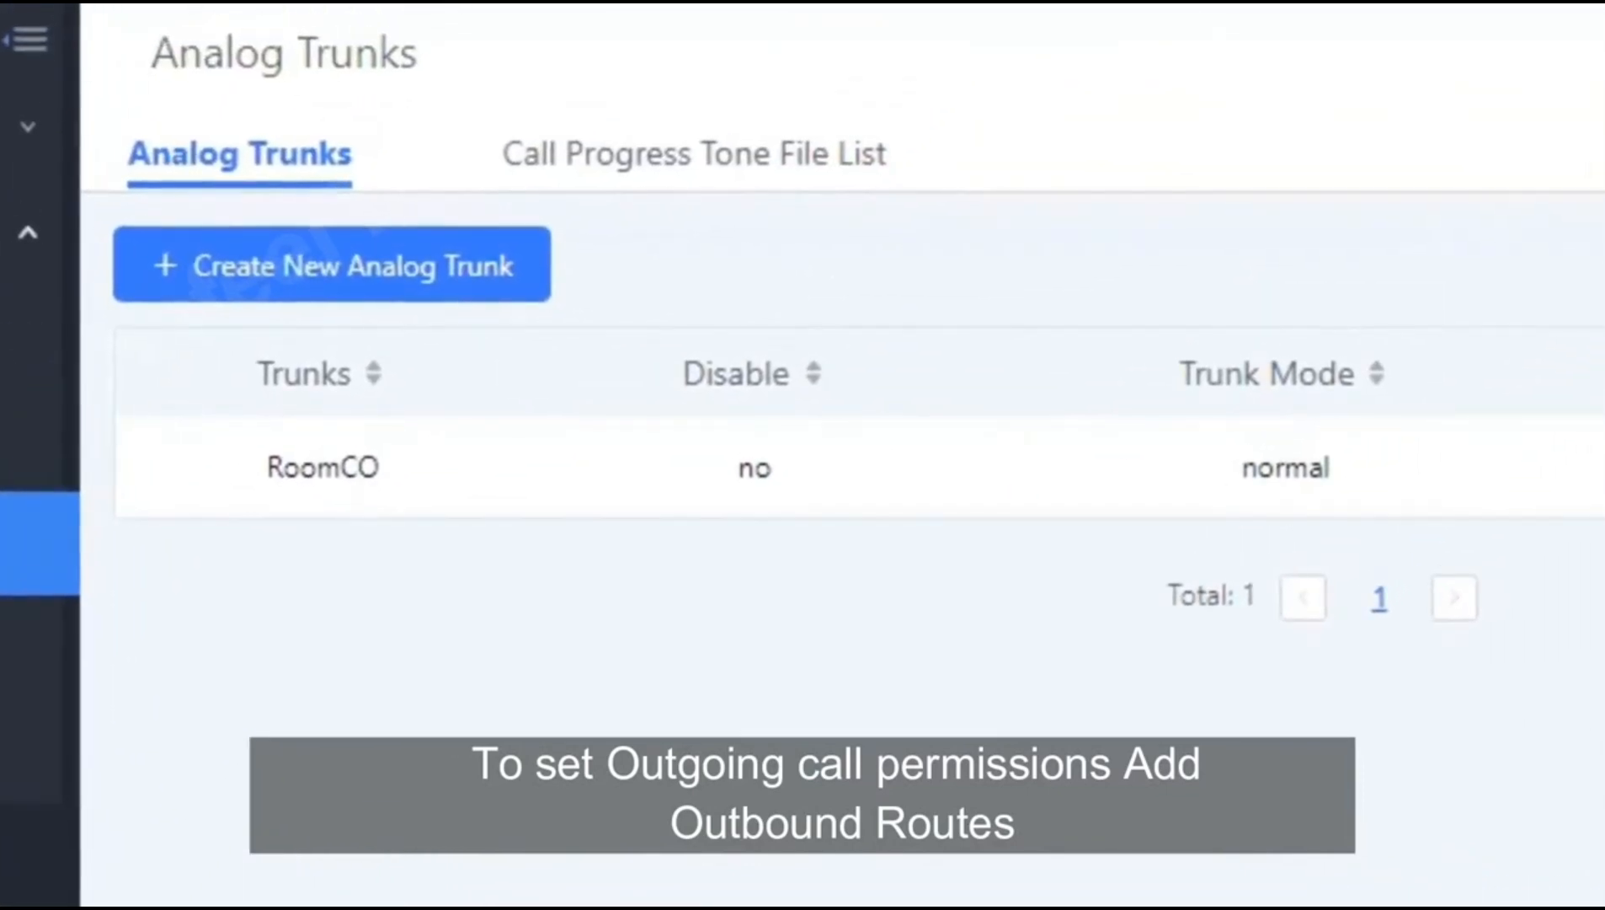
Step: Start a new outbound rule named national_call
{"action": "left_click", "coordinate": [107, 518]}
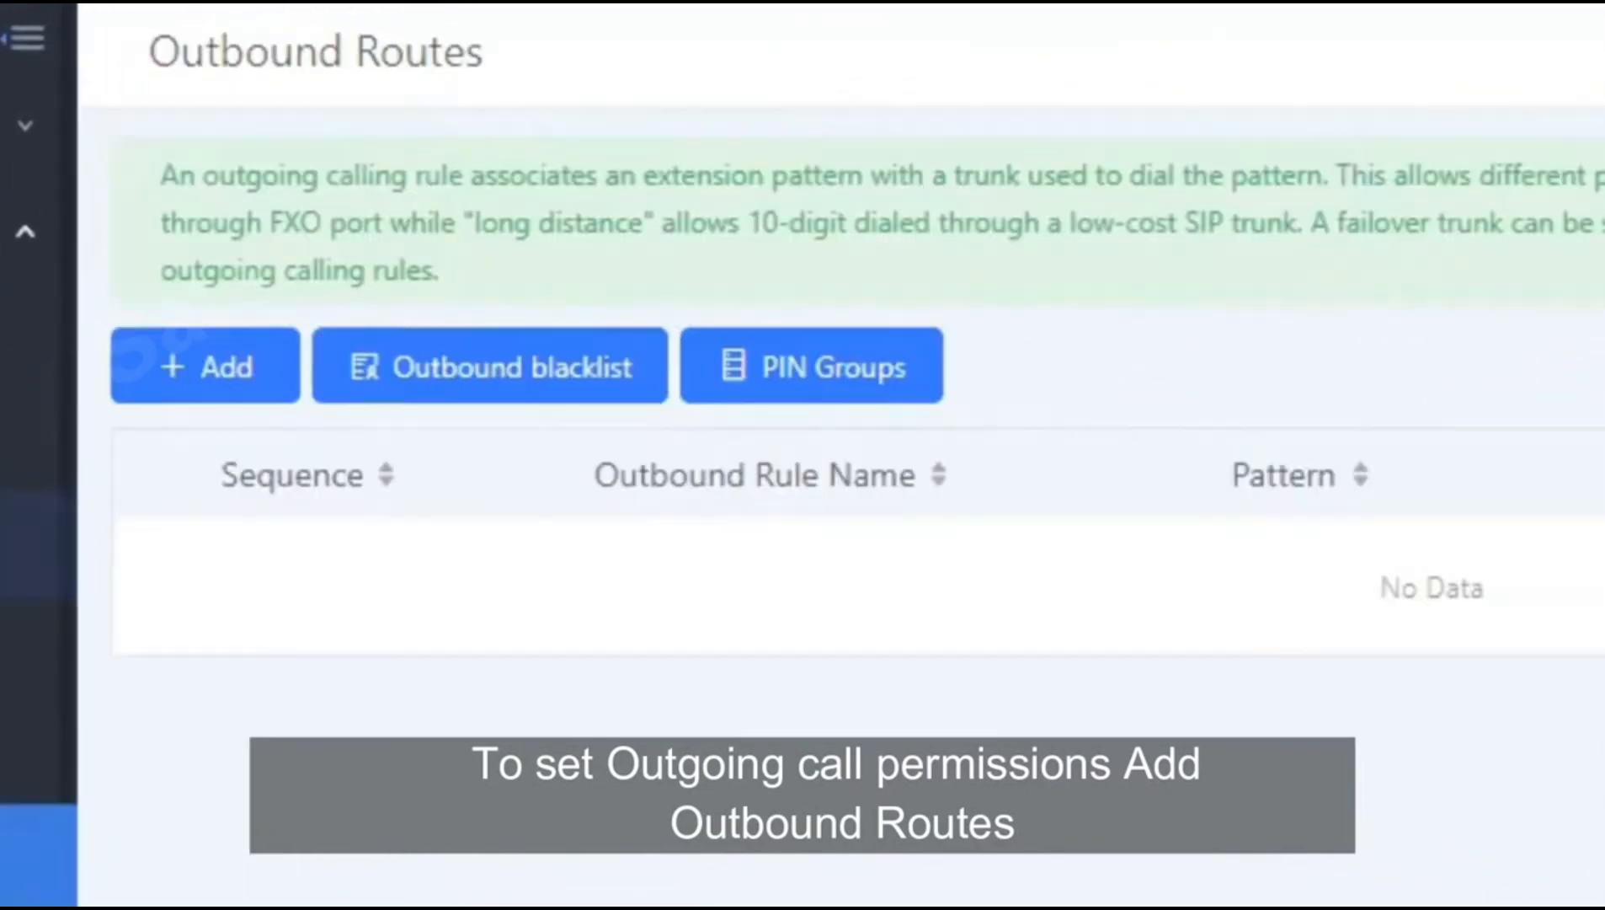
{"action": "left_click", "coordinate": [219, 369]}
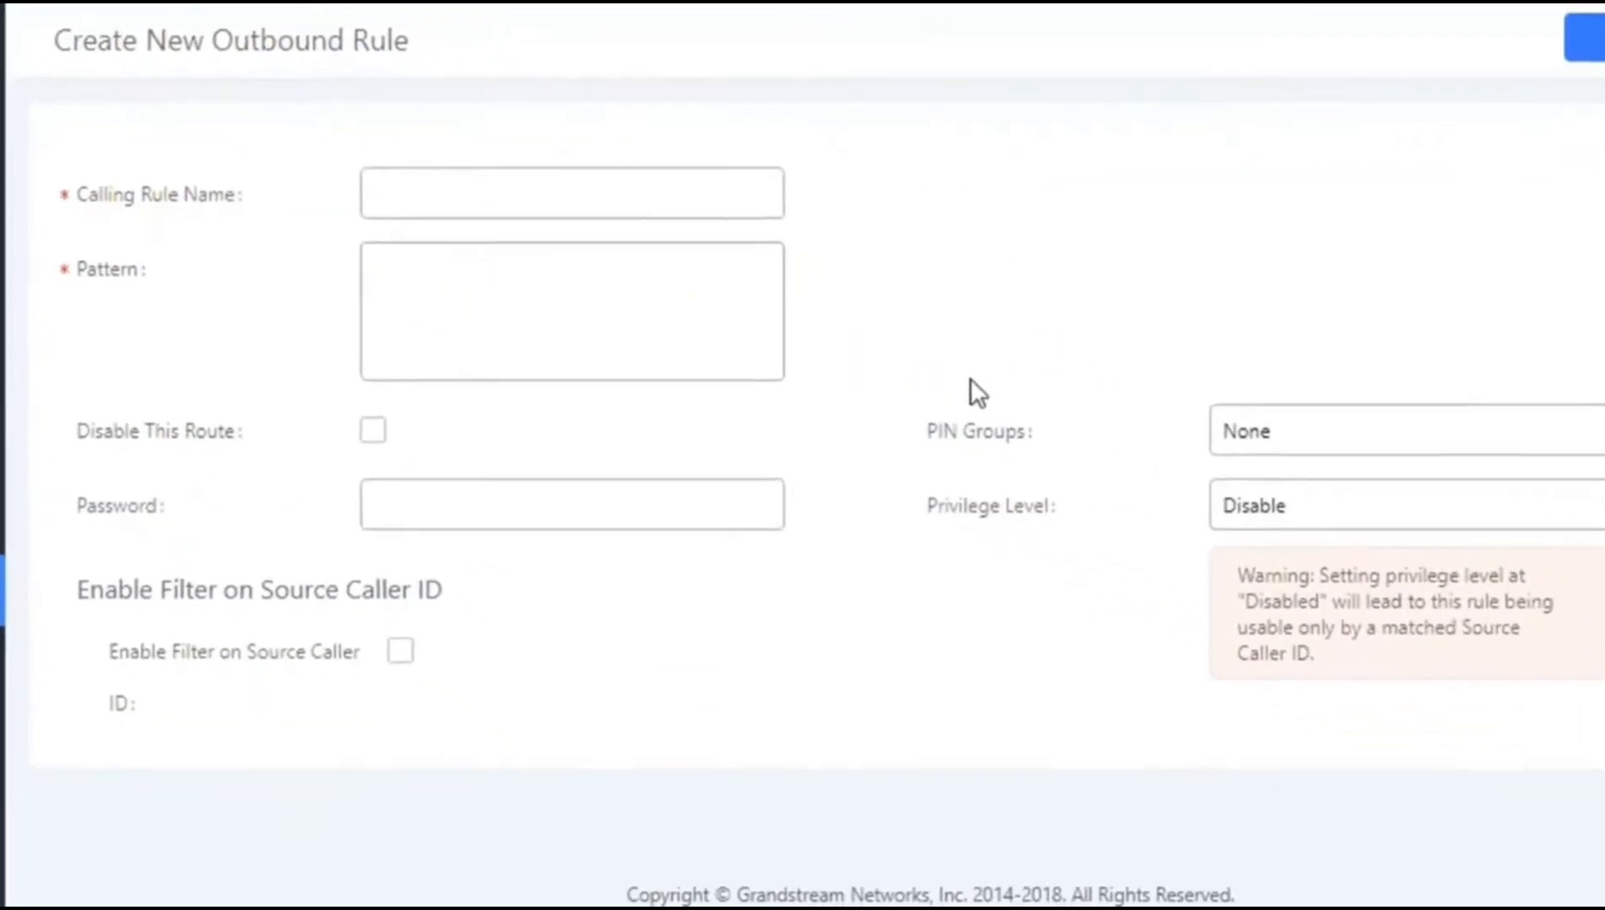
{"action": "left_click", "coordinate": [590, 192]}
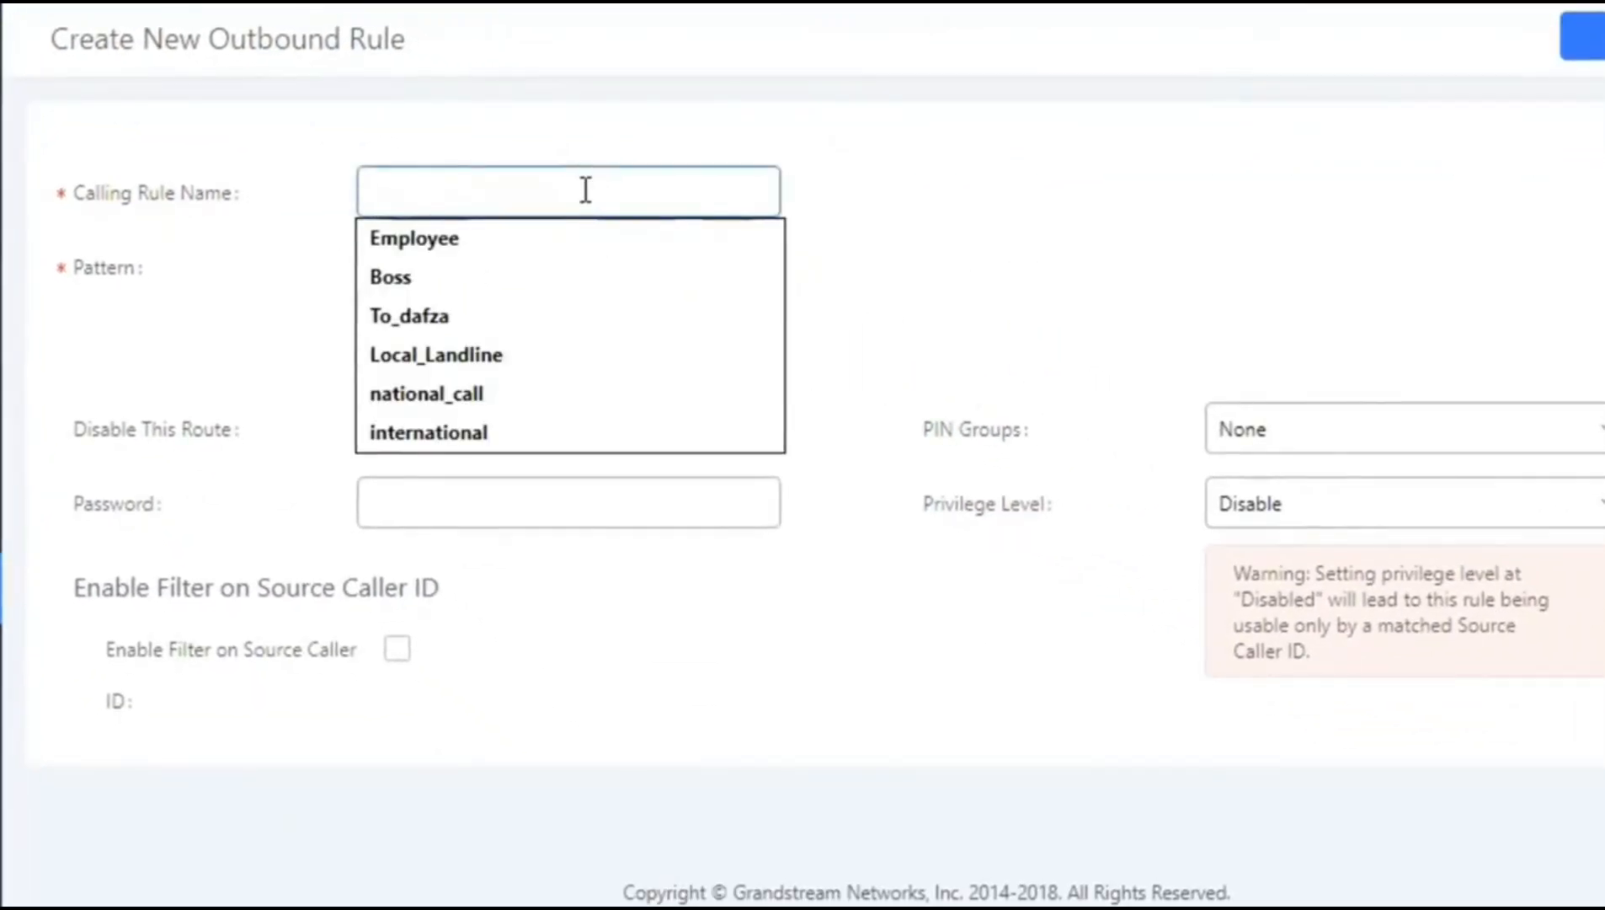
{"action": "type", "text": "Local"}
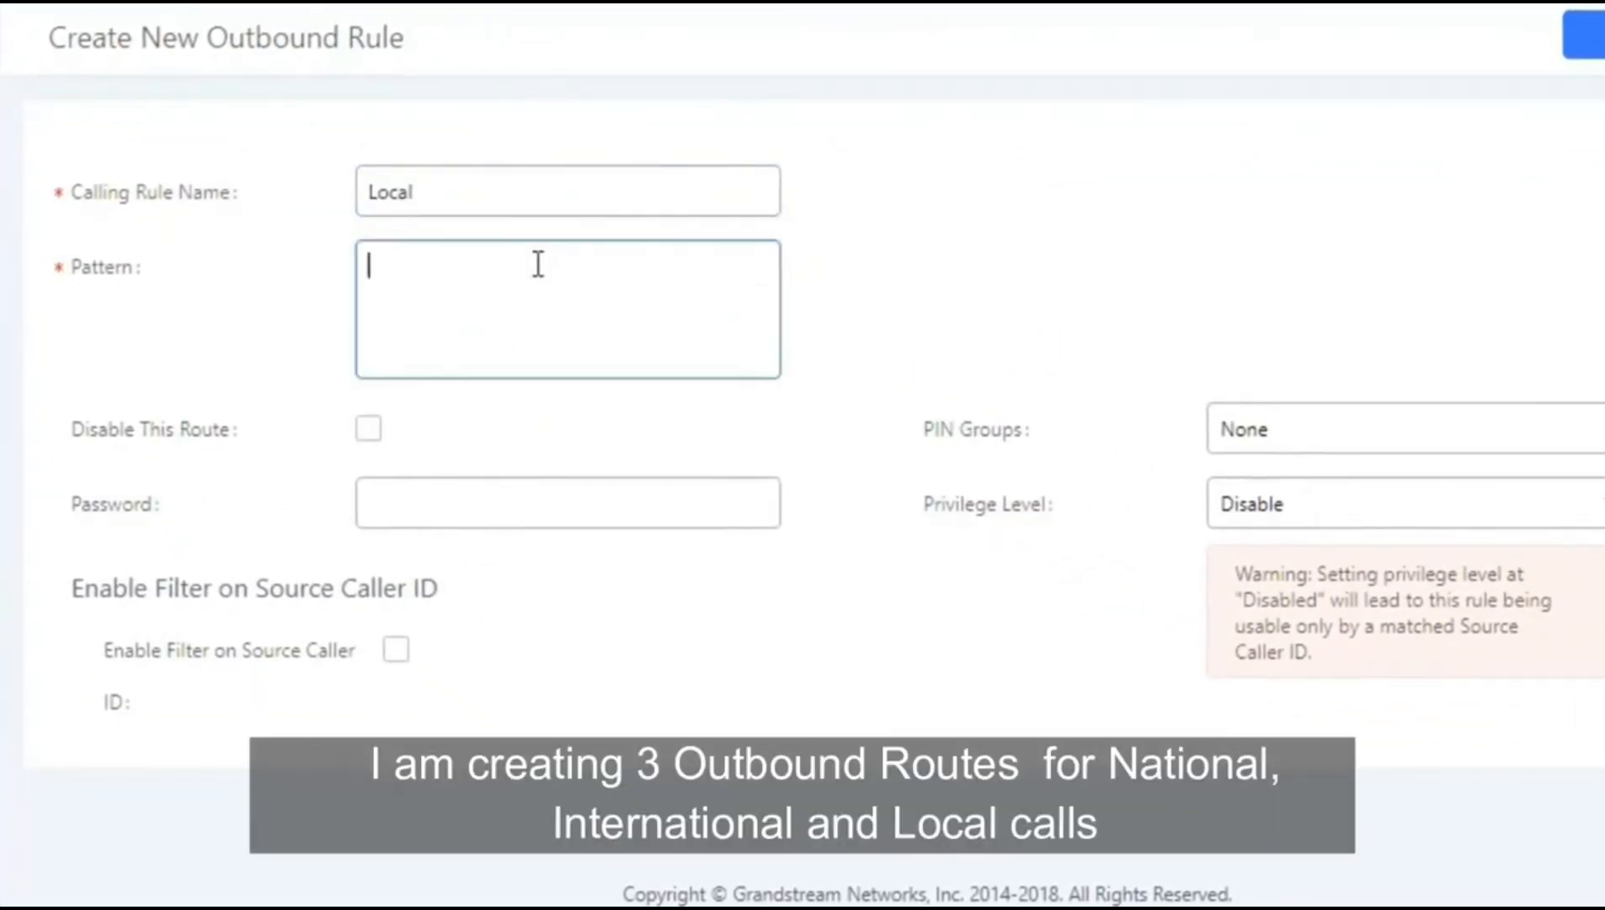
{"action": "double_click", "coordinate": [495, 193]}
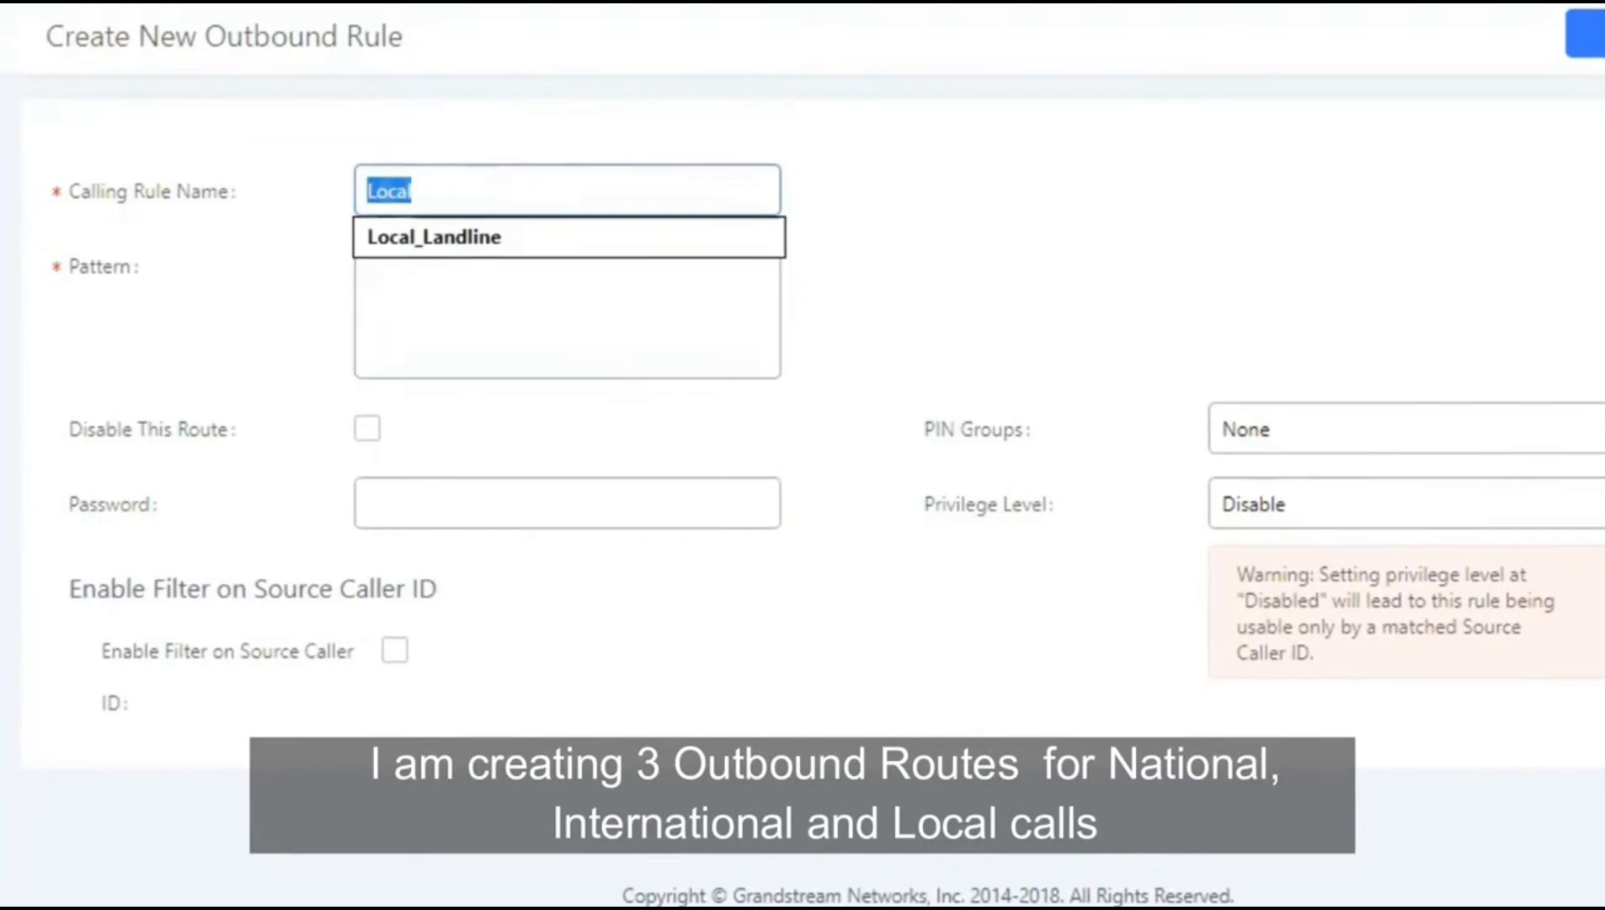
{"action": "left_click", "coordinate": [463, 239]}
Step: Paste the national dial patterns and route the calls through the RoomCO trunk
{"action": "key", "text": "alt+Tab"}
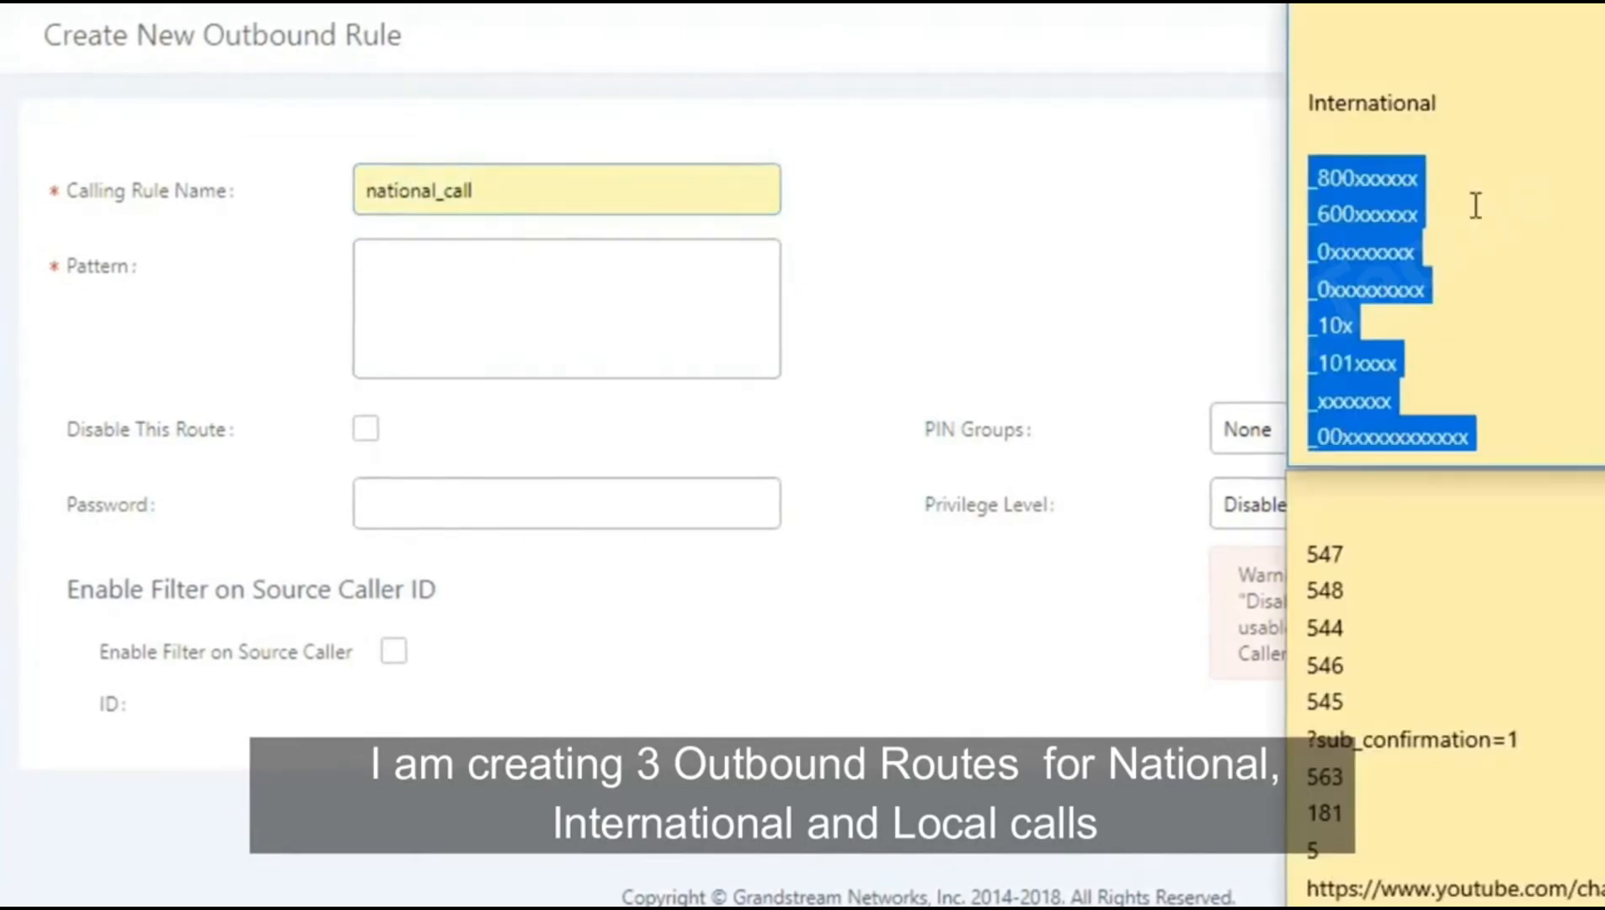
{"action": "left_click", "coordinate": [1477, 206]}
{"action": "key", "text": "Up"}
{"action": "key", "text": "Up"}
{"action": "key", "text": "Up"}
{"action": "key", "text": "Up"}
{"action": "key", "text": "Up"}
{"action": "key", "text": "Up"}
{"action": "key", "text": "Up"}
{"action": "key", "text": "Up"}
{"action": "key", "text": "Up"}
{"action": "key", "text": "Up"}
{"action": "key", "text": "Up"}
{"action": "key", "text": "Up"}
{"action": "key", "text": "Up"}
{"action": "key", "text": "Up"}
{"action": "key", "text": "Up"}
{"action": "key", "text": "Up"}
{"action": "key", "text": "shift+Down"}
{"action": "key", "text": "shift+Down"}
{"action": "key", "text": "shift+Down"}
{"action": "key", "text": "shift+Down"}
{"action": "key", "text": "shift+Down"}
{"action": "key", "text": "shift+Down"}
{"action": "key", "text": "shift+Down"}
{"action": "key", "text": "shift+Down"}
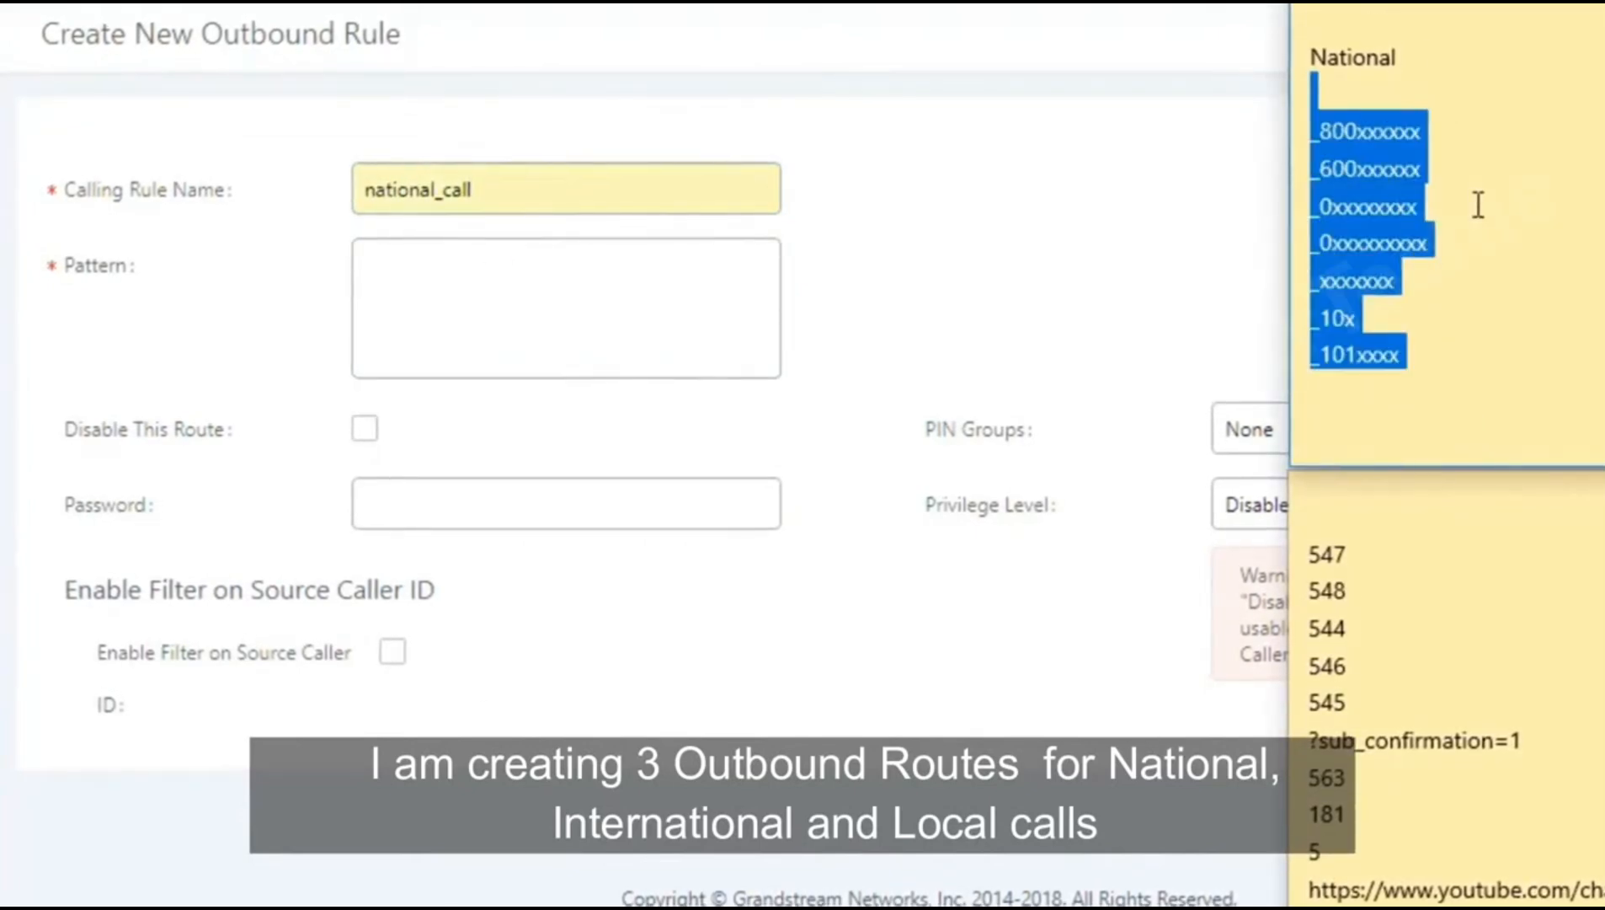
{"action": "left_click", "coordinate": [488, 283]}
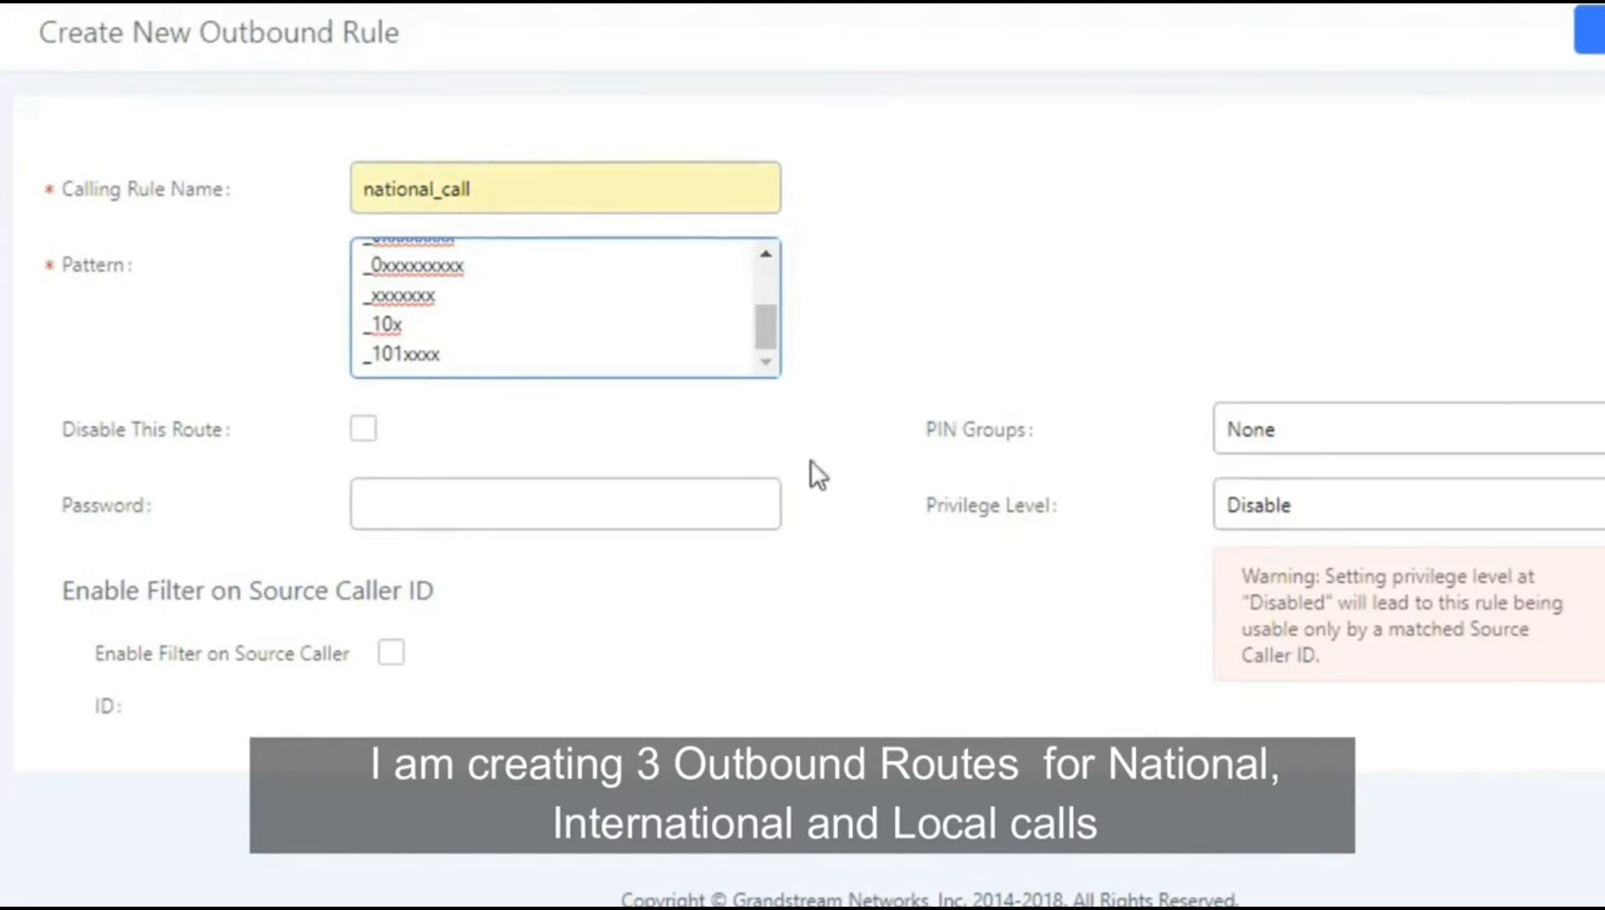
{"action": "scroll", "coordinate": [685, 413], "scroll_direction": "down", "scroll_amount": 5}
{"action": "left_click", "coordinate": [633, 438]}
{"action": "left_click", "coordinate": [605, 491]}
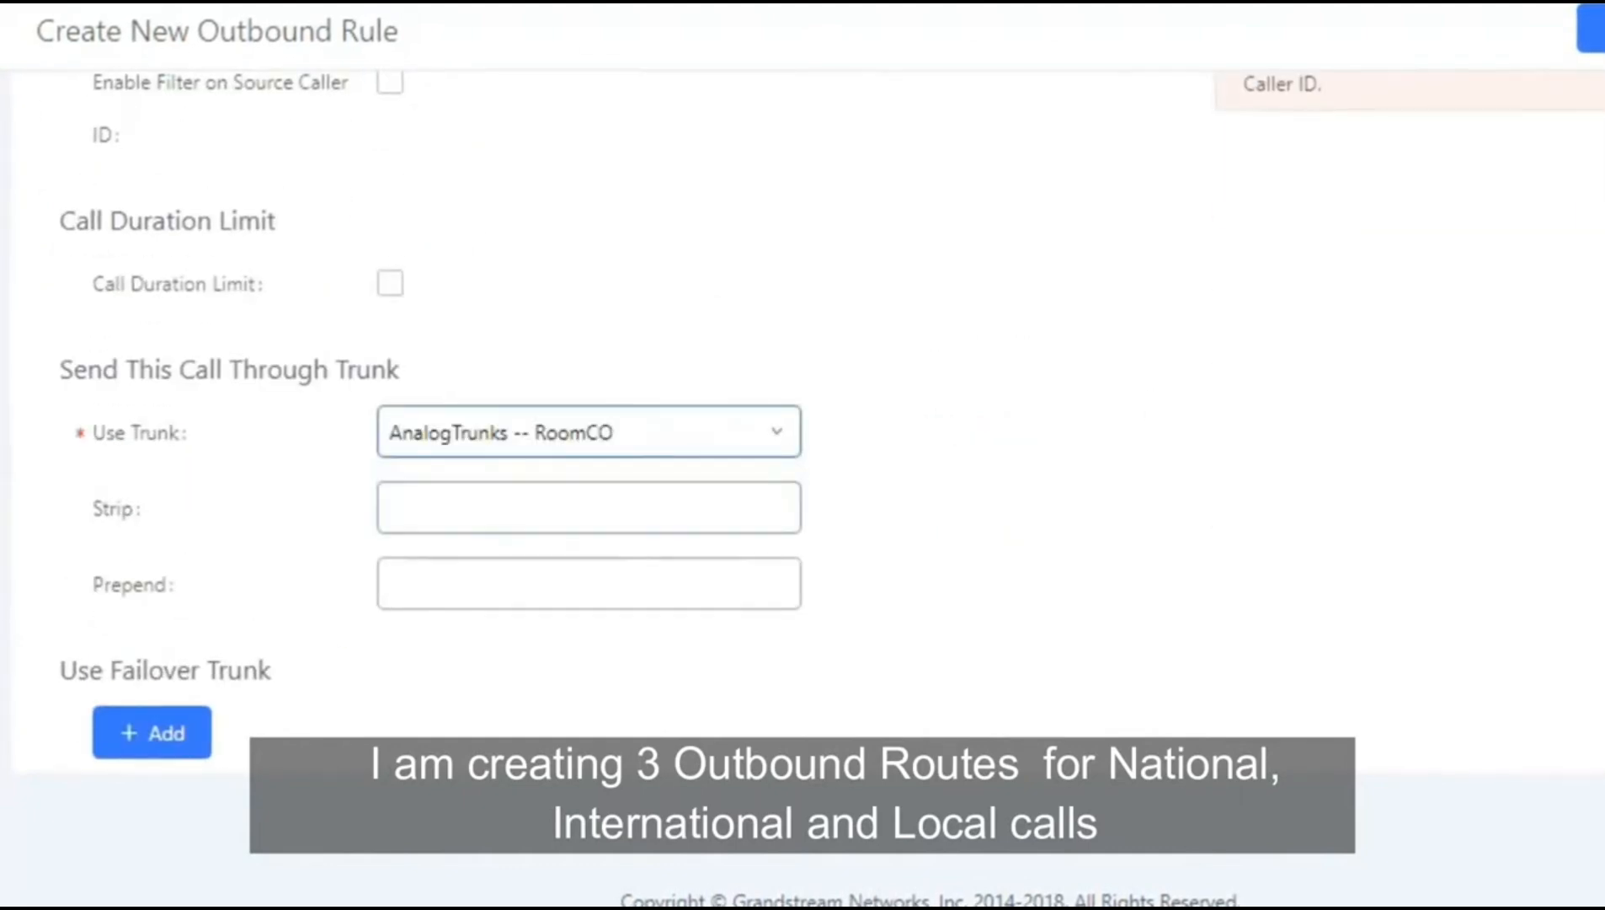
Step: Set the rule's privilege level to National and save national_call
{"action": "scroll", "coordinate": [606, 491], "scroll_direction": "up", "scroll_amount": 4}
{"action": "scroll", "coordinate": [605, 421], "scroll_direction": "up", "scroll_amount": 1}
{"action": "left_click", "coordinate": [1592, 29]}
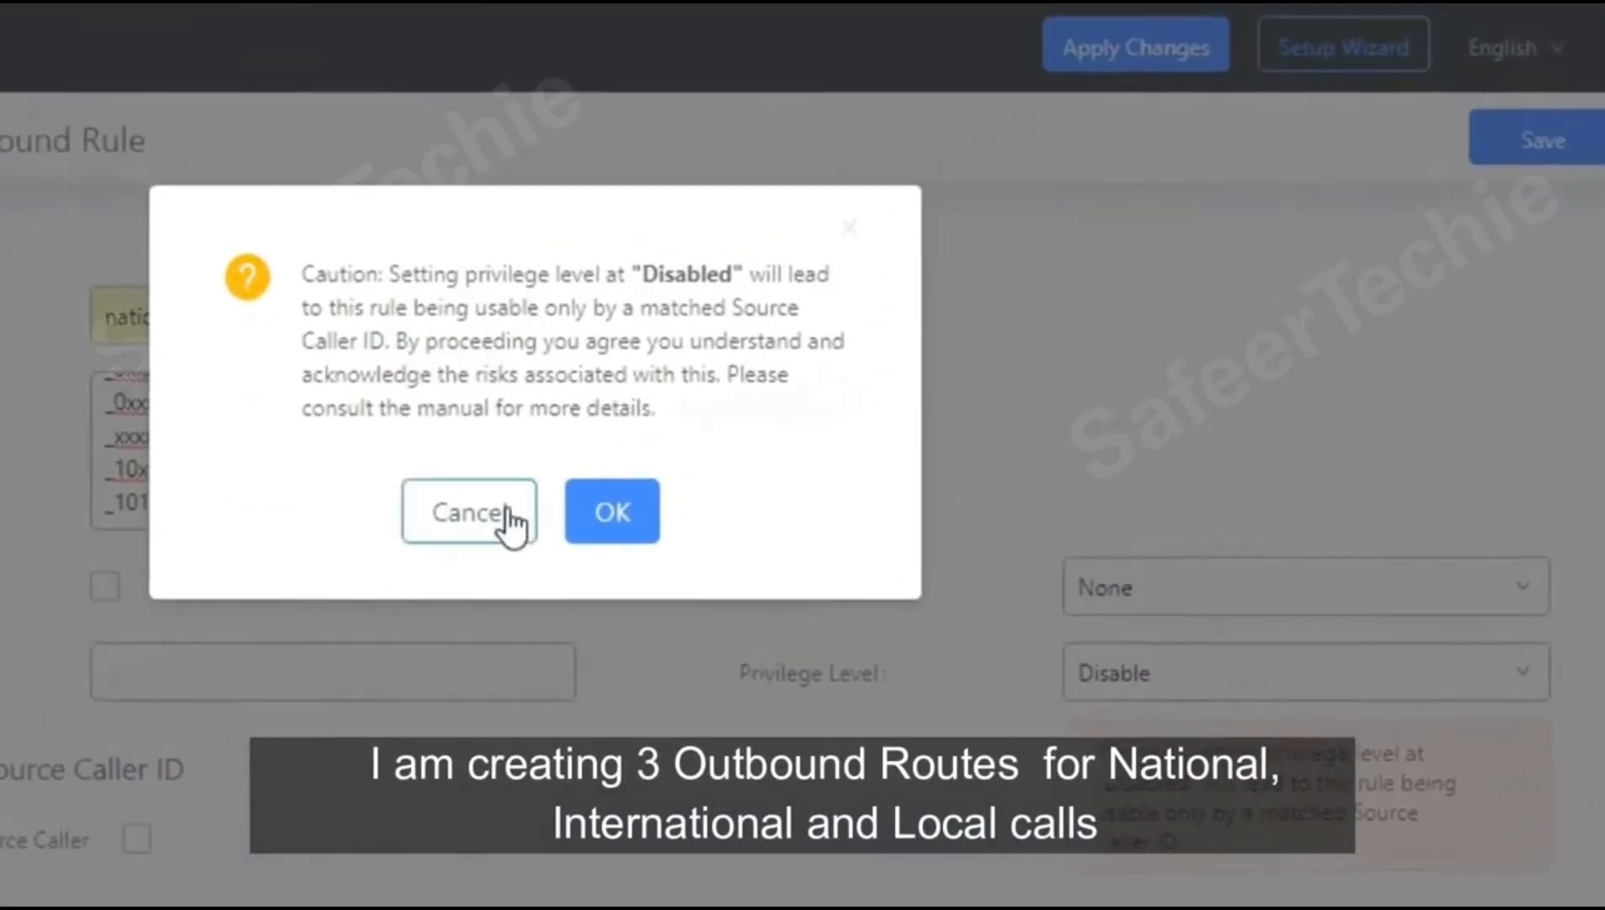
{"action": "left_click", "coordinate": [500, 514]}
{"action": "left_click", "coordinate": [1157, 689]}
{"action": "left_click", "coordinate": [1112, 796]}
{"action": "left_click", "coordinate": [1563, 156]}
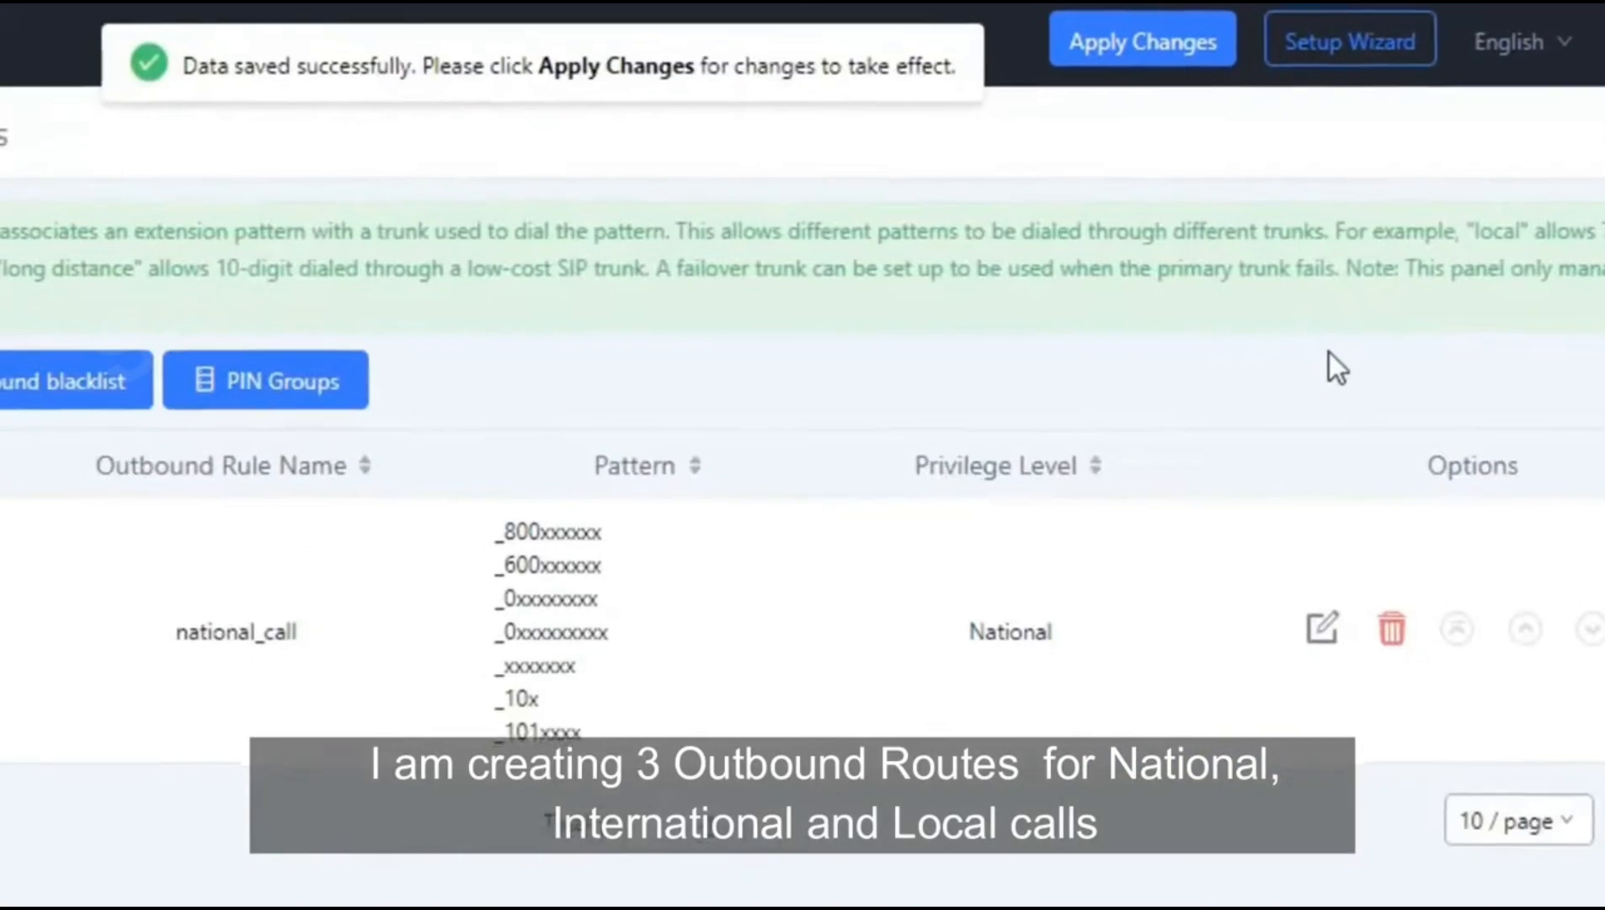
Step: Start a new outbound rule named international and paste the international dial patterns
{"action": "left_click", "coordinate": [105, 229]}
{"action": "left_click", "coordinate": [415, 160]}
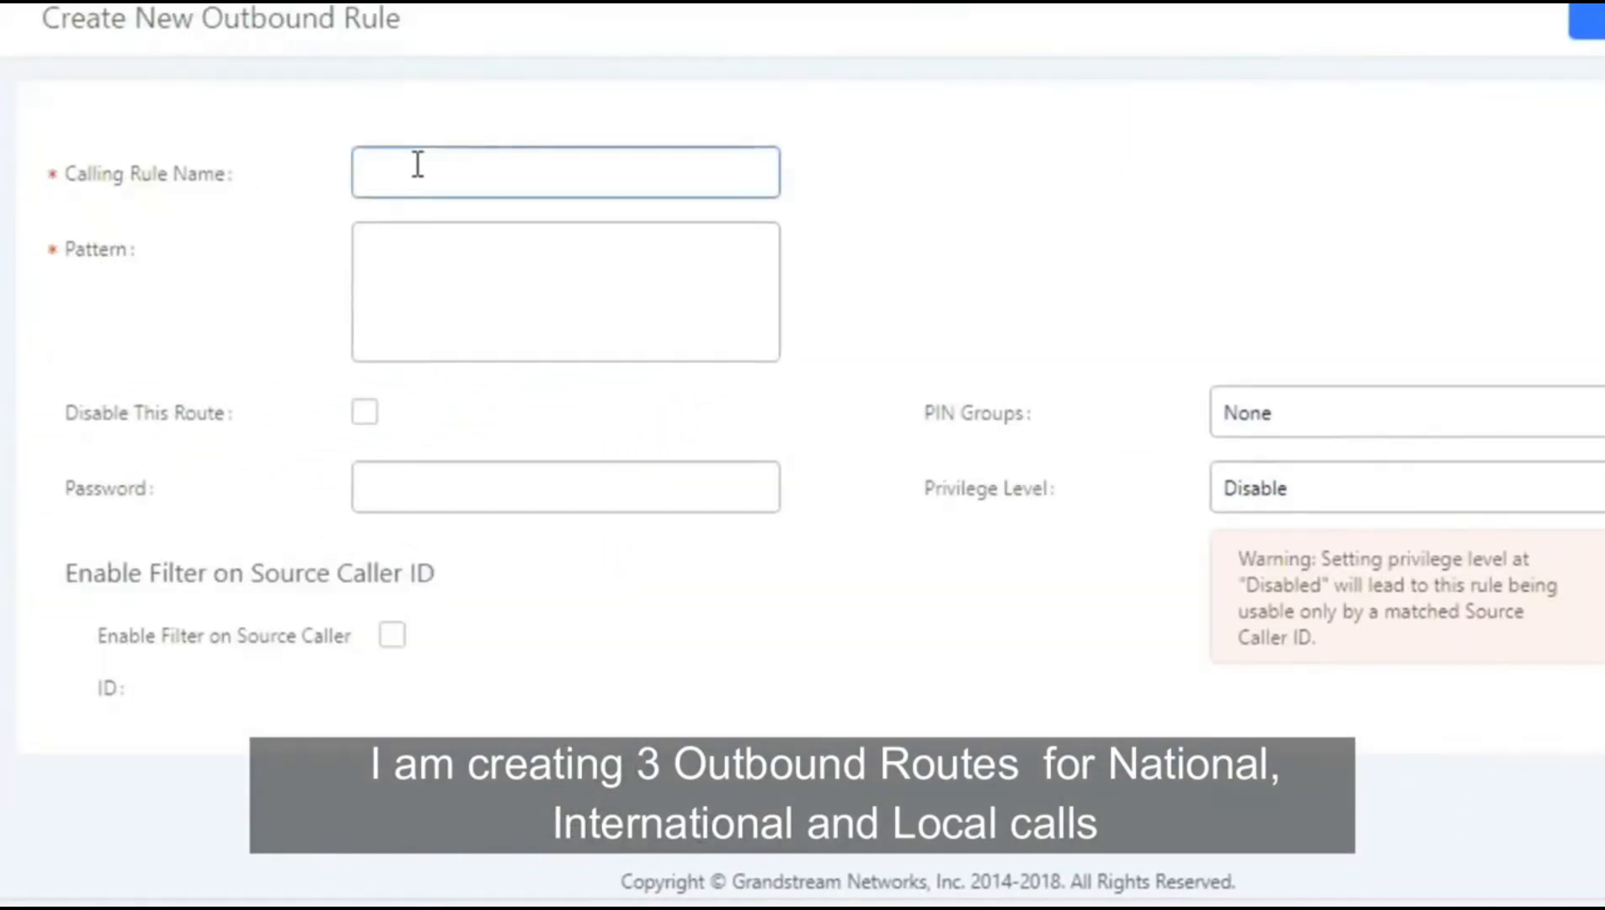
{"action": "type", "text": "international"}
{"action": "left_click", "coordinate": [415, 219]}
{"action": "left_click", "coordinate": [686, 905]}
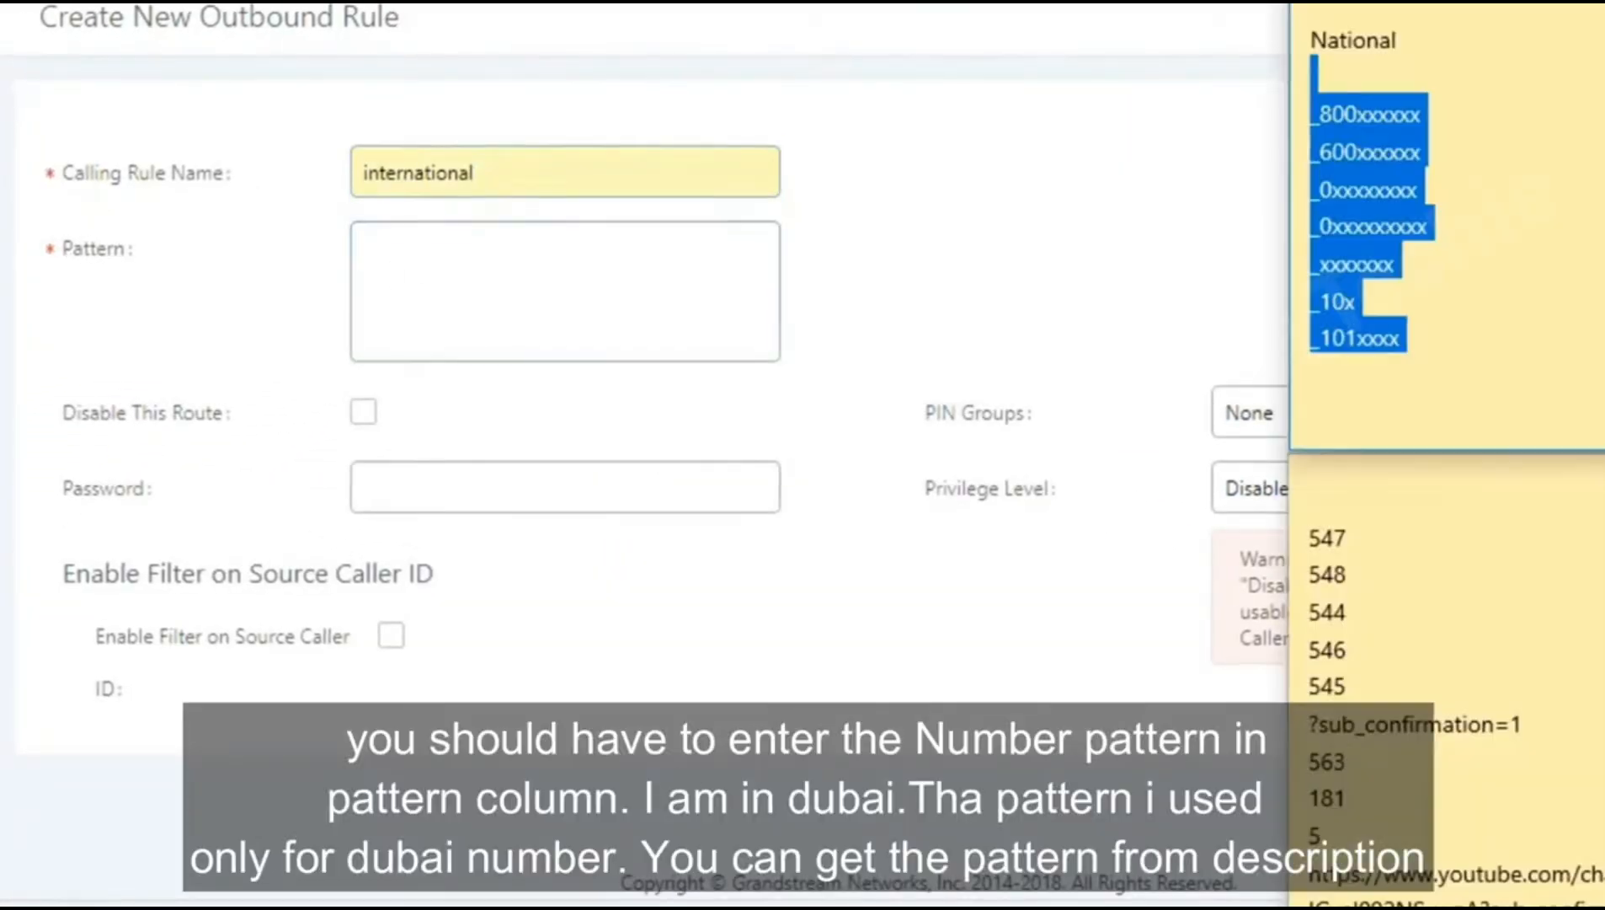
{"action": "scroll", "coordinate": [1415, 252], "scroll_direction": "down", "scroll_amount": 4}
{"action": "left_click_drag", "start_coordinate": [1313, 158], "coordinate": [1513, 453]}
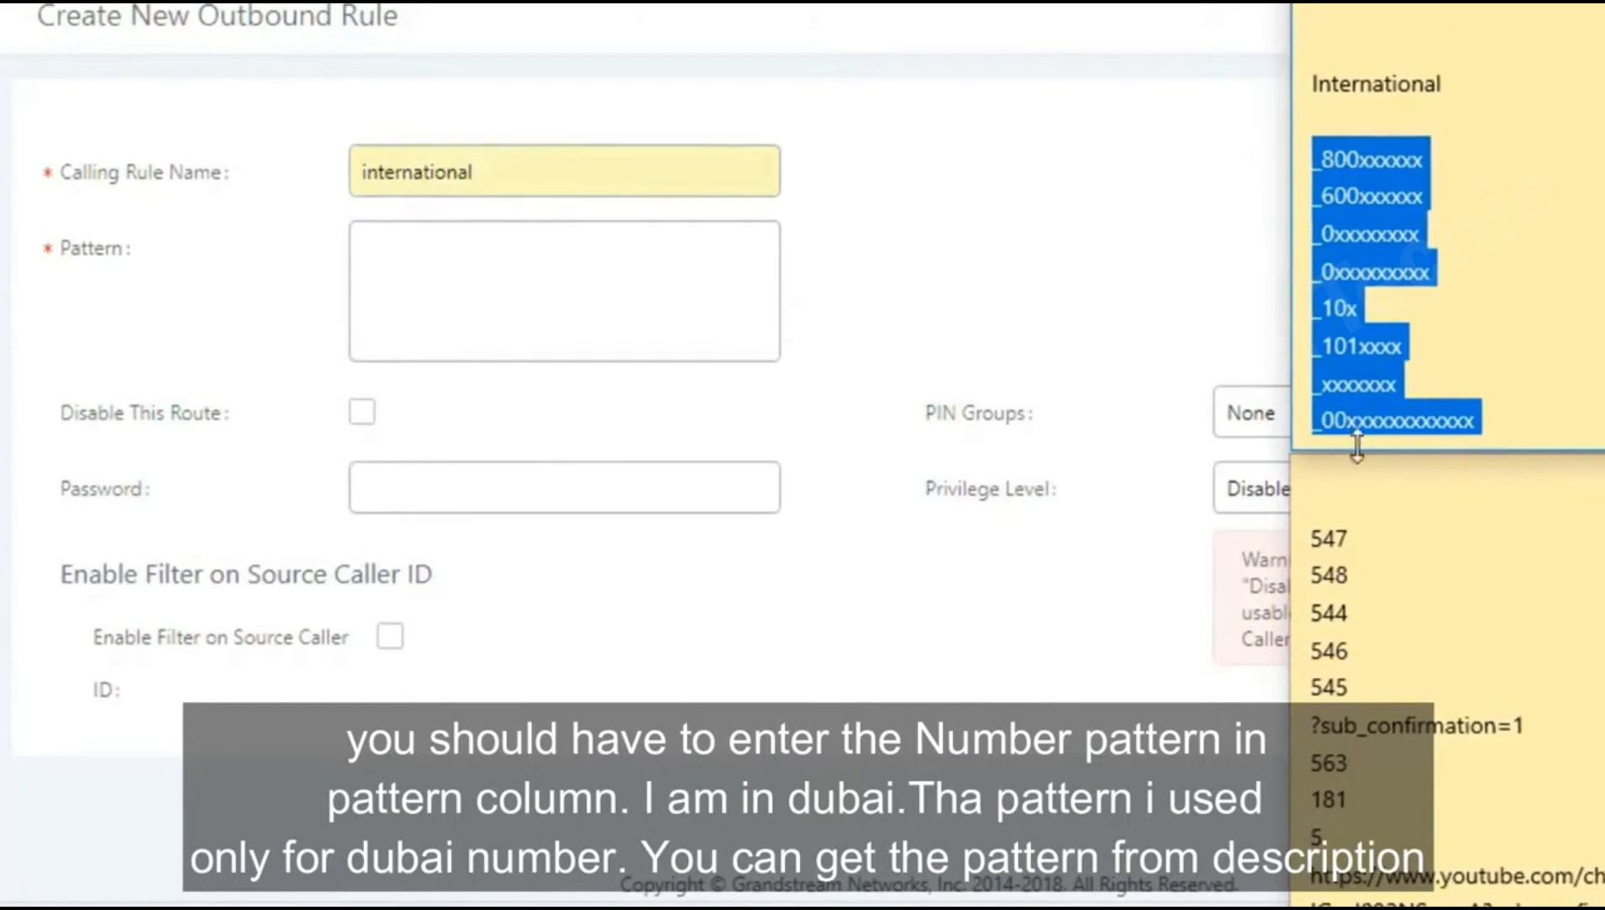
{"action": "key", "text": "ctrl+c"}
{"action": "left_click", "coordinate": [456, 236]}
{"action": "key", "text": "ctrl+v"}
Step: Route the international rule through RoomCO at International privilege
{"action": "scroll", "coordinate": [796, 362], "scroll_direction": "down", "scroll_amount": 7}
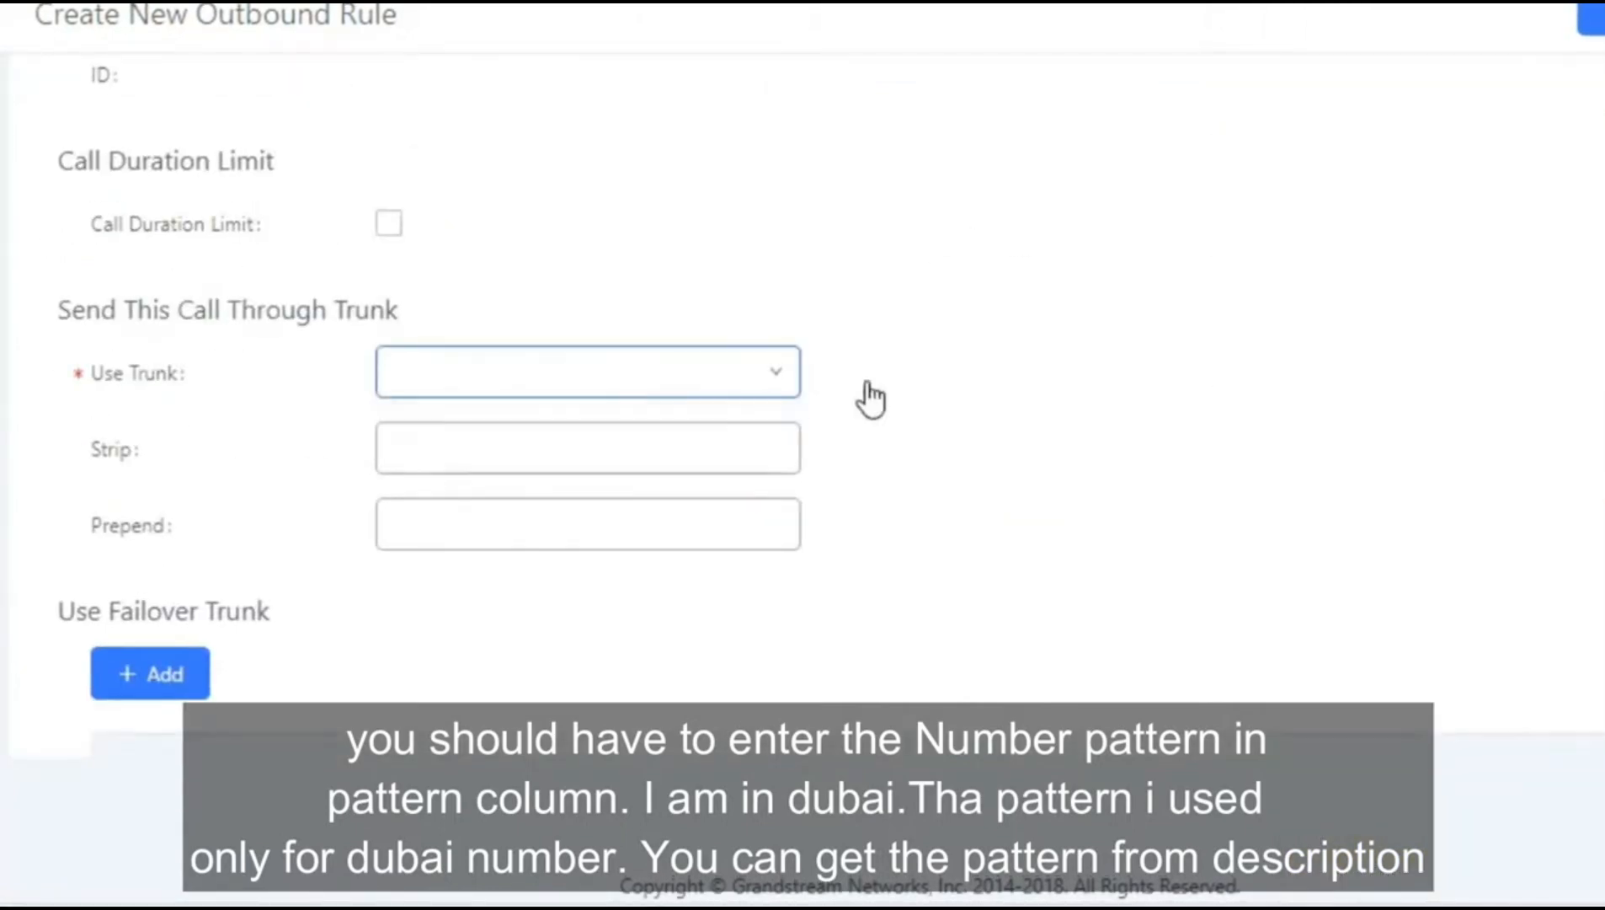
{"action": "left_click", "coordinate": [589, 390]}
{"action": "left_click", "coordinate": [585, 438]}
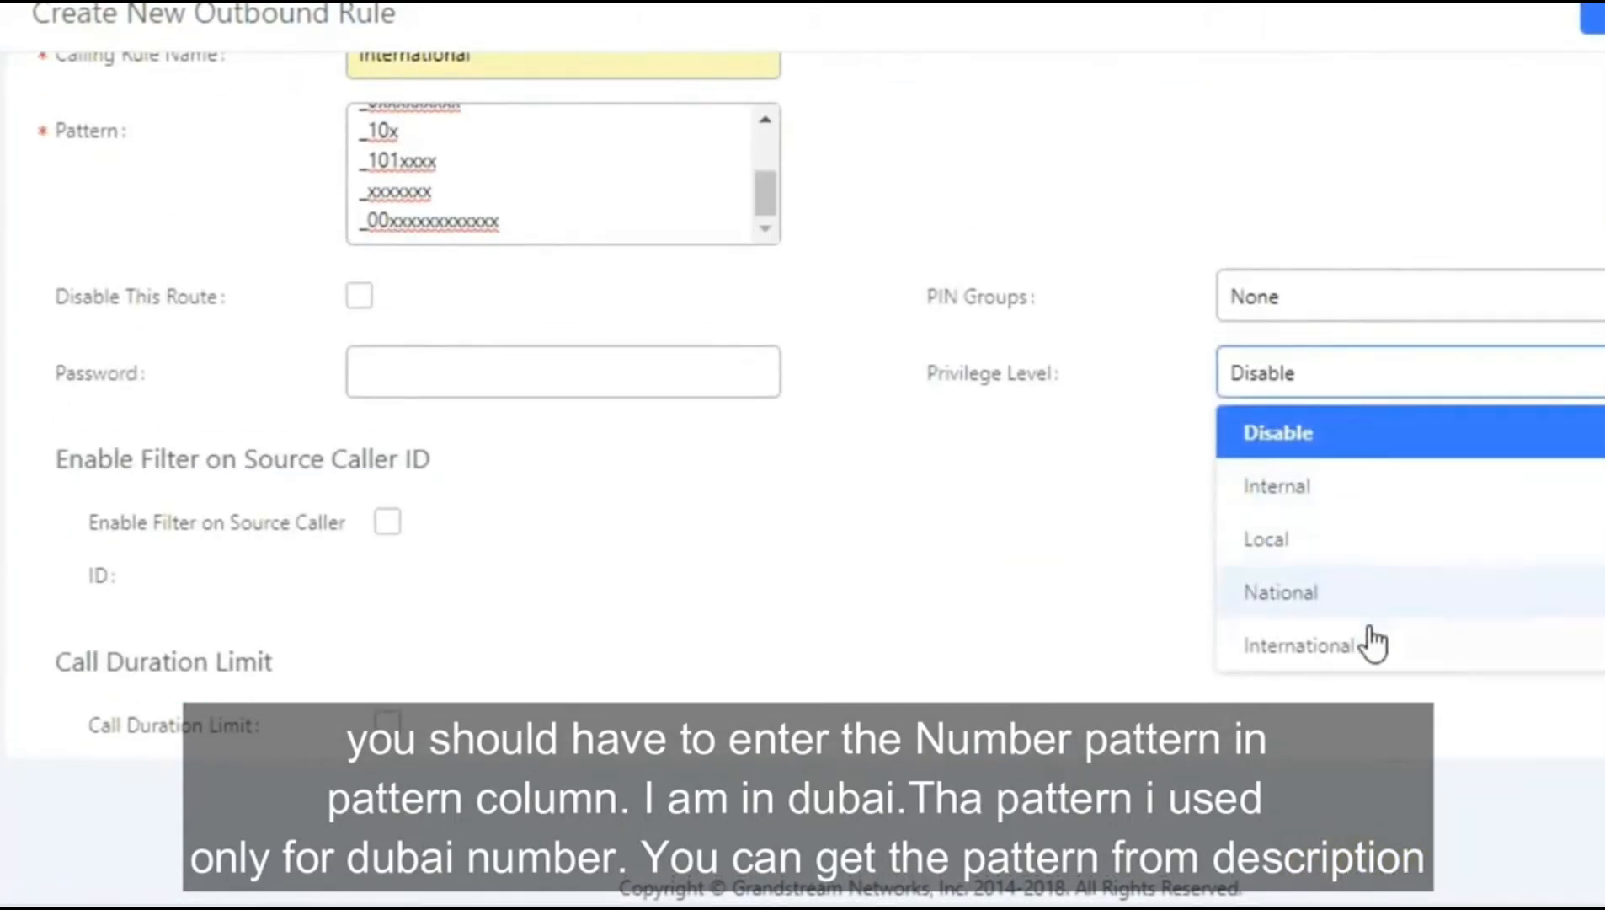
{"action": "left_click", "coordinate": [1270, 645]}
{"action": "scroll", "coordinate": [1270, 644], "scroll_direction": "up", "scroll_amount": 2}
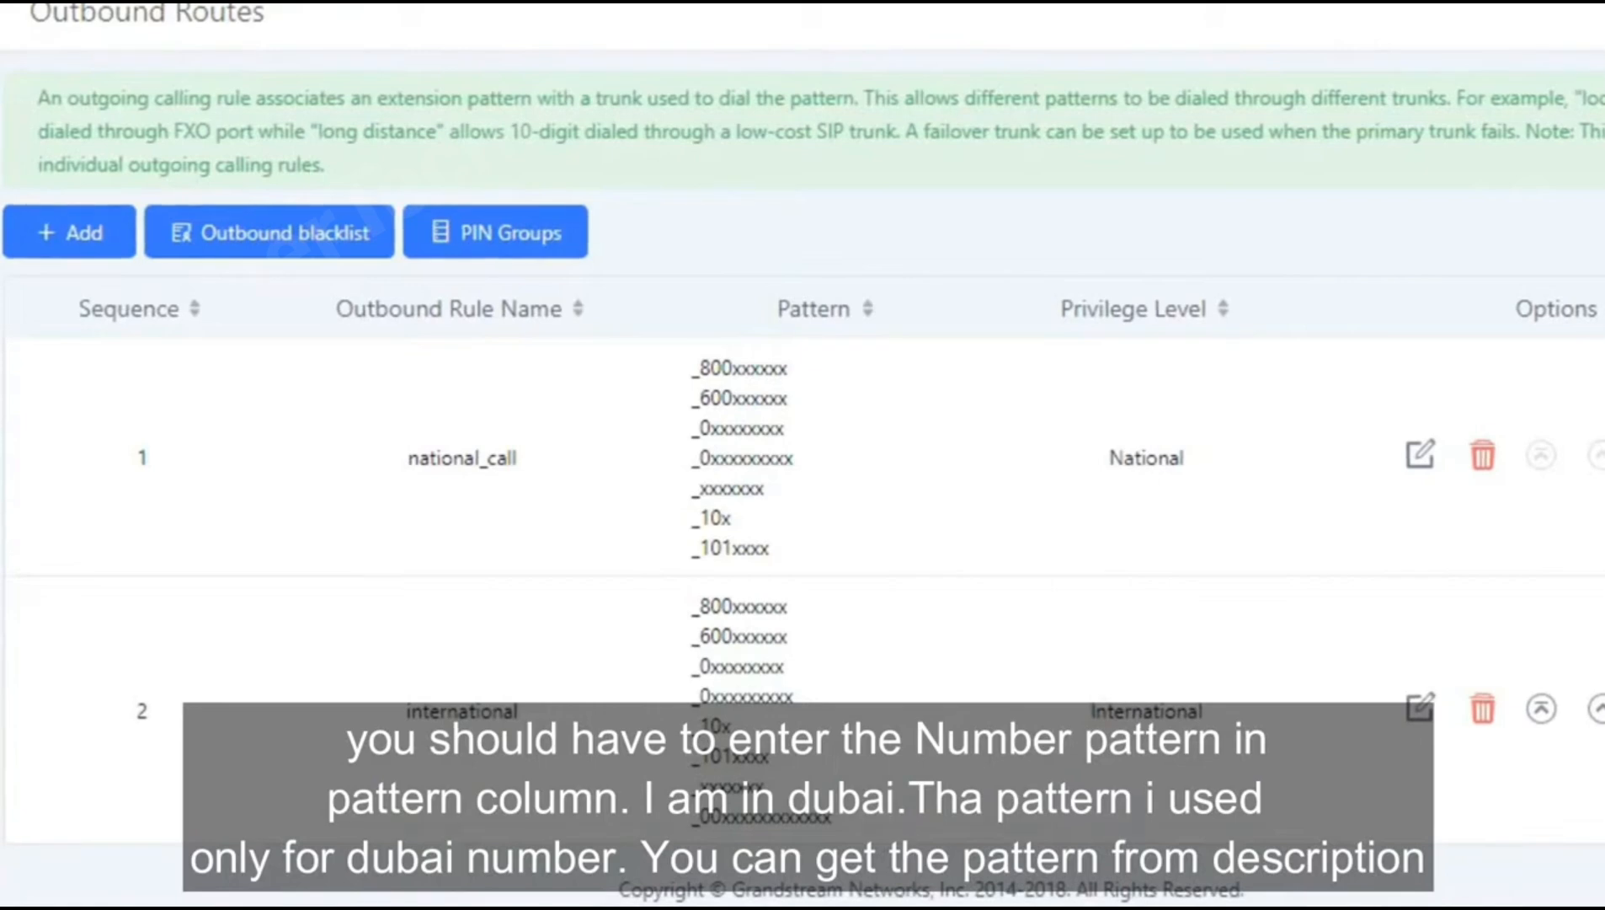
{"action": "scroll", "coordinate": [803, 438], "scroll_direction": "down", "scroll_amount": 2}
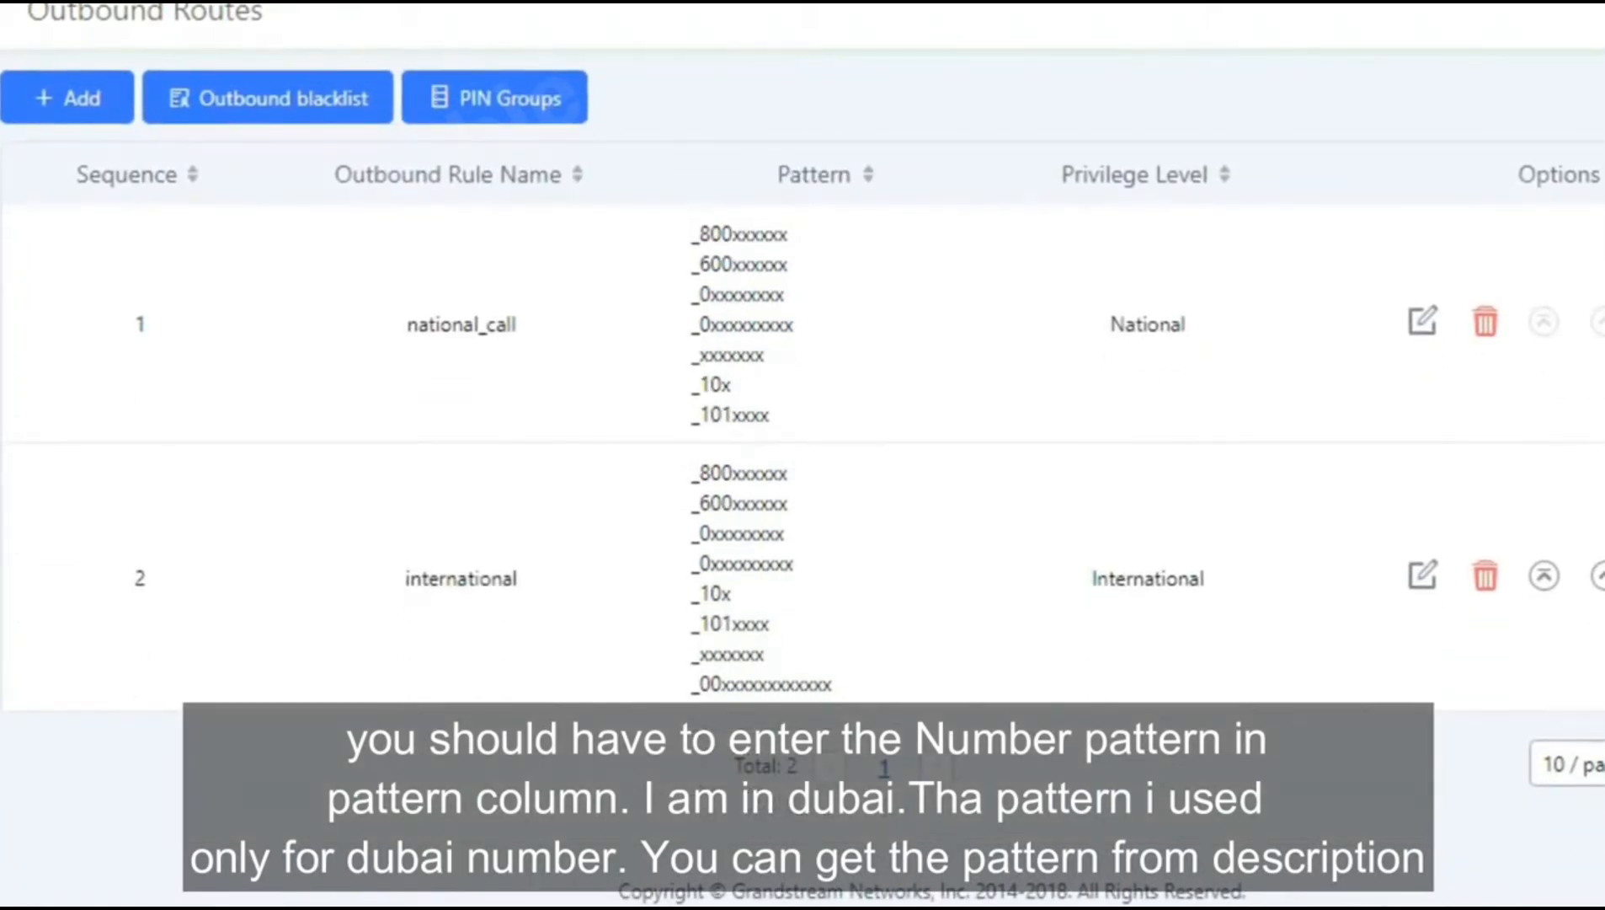
Step: Start a new outbound rule named Local_Free_Calls
{"action": "left_click", "coordinate": [85, 105]}
{"action": "left_click", "coordinate": [492, 252]}
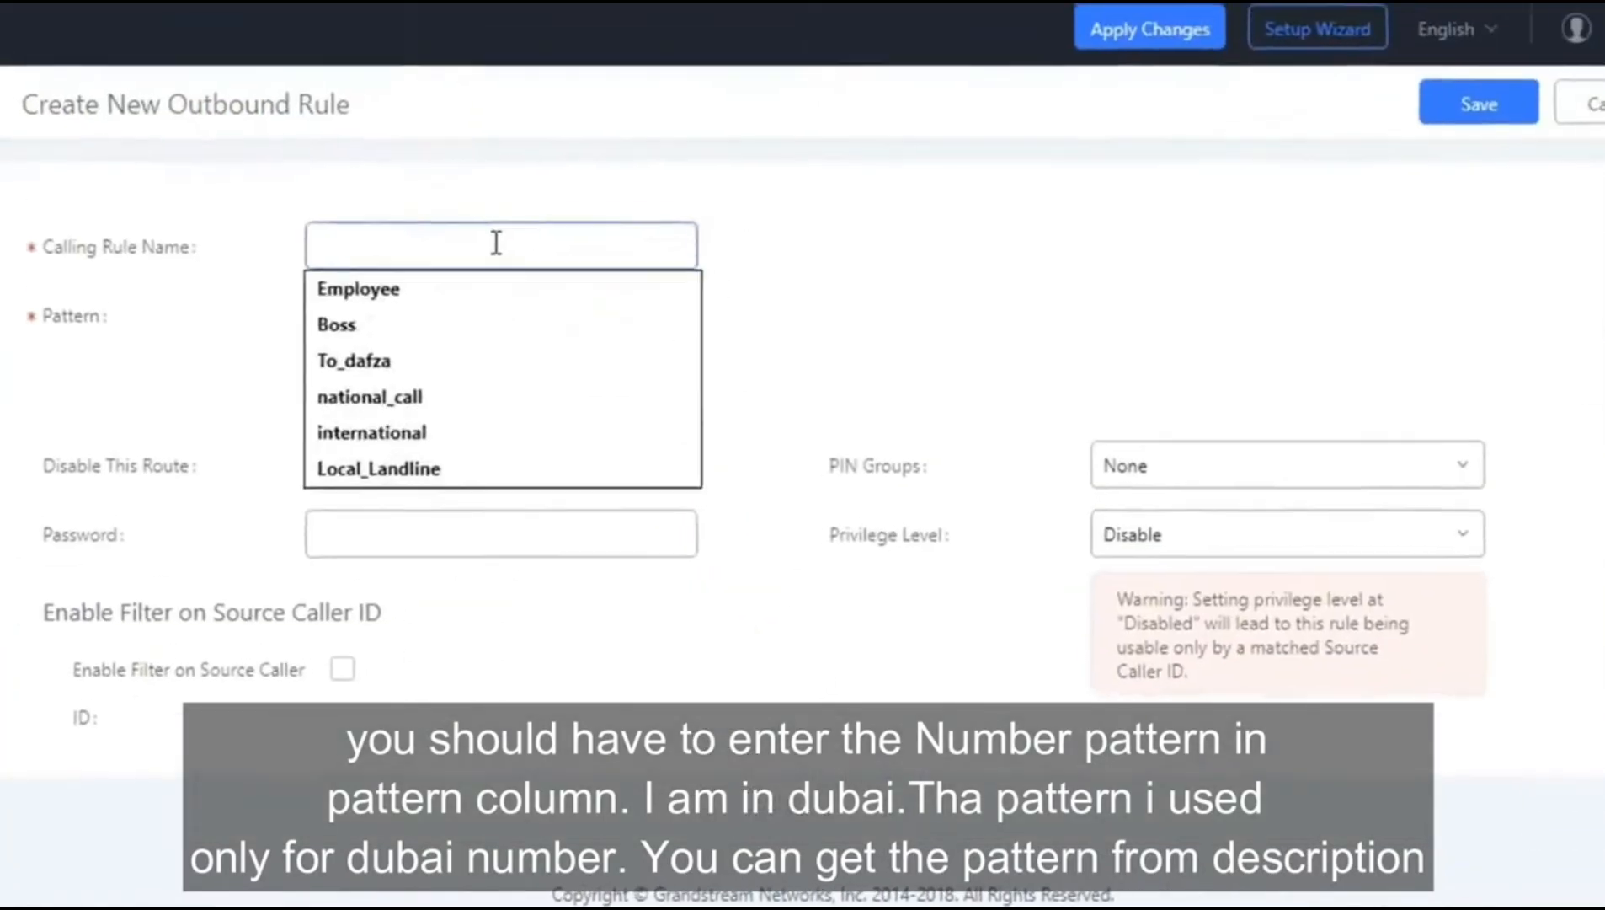
{"action": "type", "text": "Loca"}
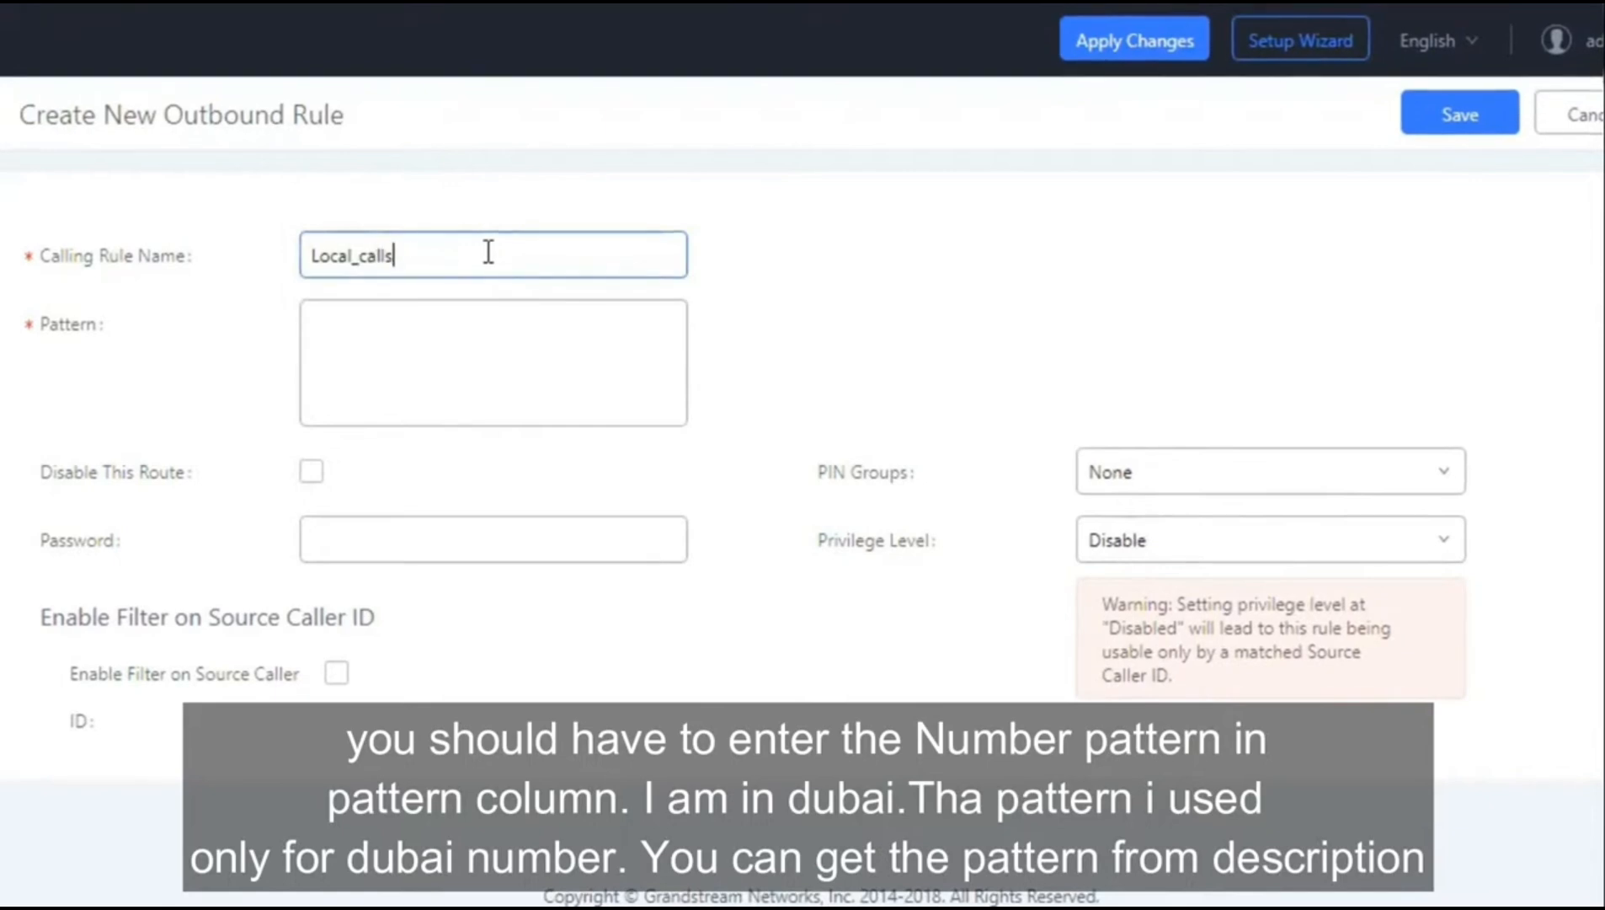
{"action": "type", "text": "l_ca"}
{"action": "key", "text": "BackSpace"}
{"action": "key", "text": "BackSpace"}
{"action": "type", "text": "Free_C"}
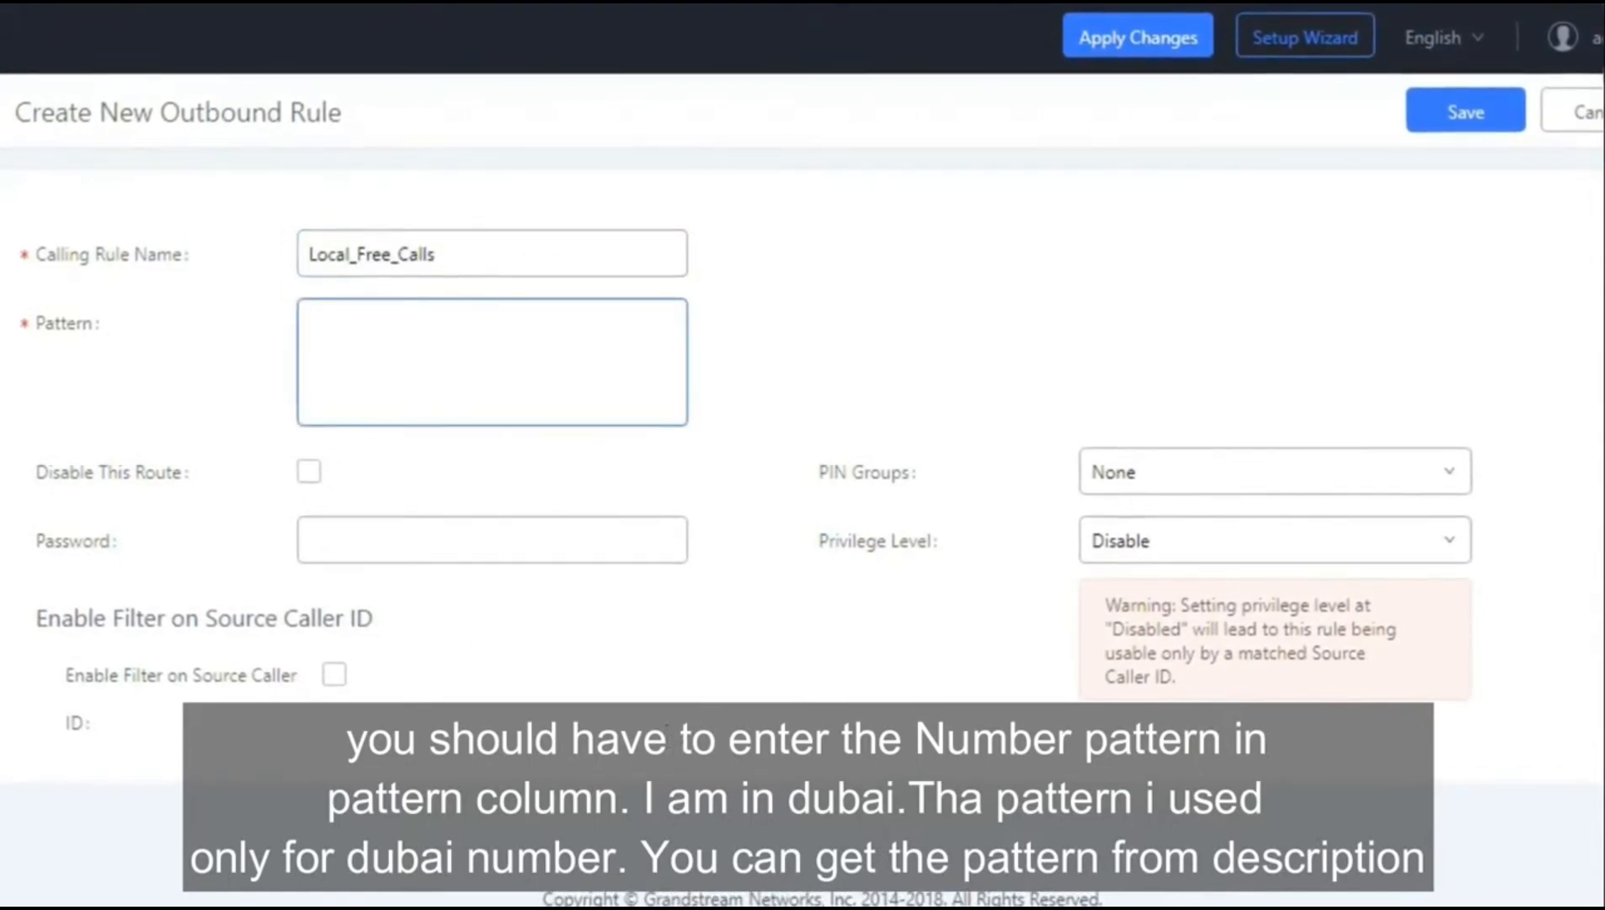
Step: Paste the prepared number patterns and remove the extra _0xxxxxxxxx line
{"action": "key", "text": "alt+Tab"}
{"action": "key", "text": "ctrl+c"}
{"action": "left_click", "coordinate": [455, 358]}
{"action": "key", "text": "ctrl+v"}
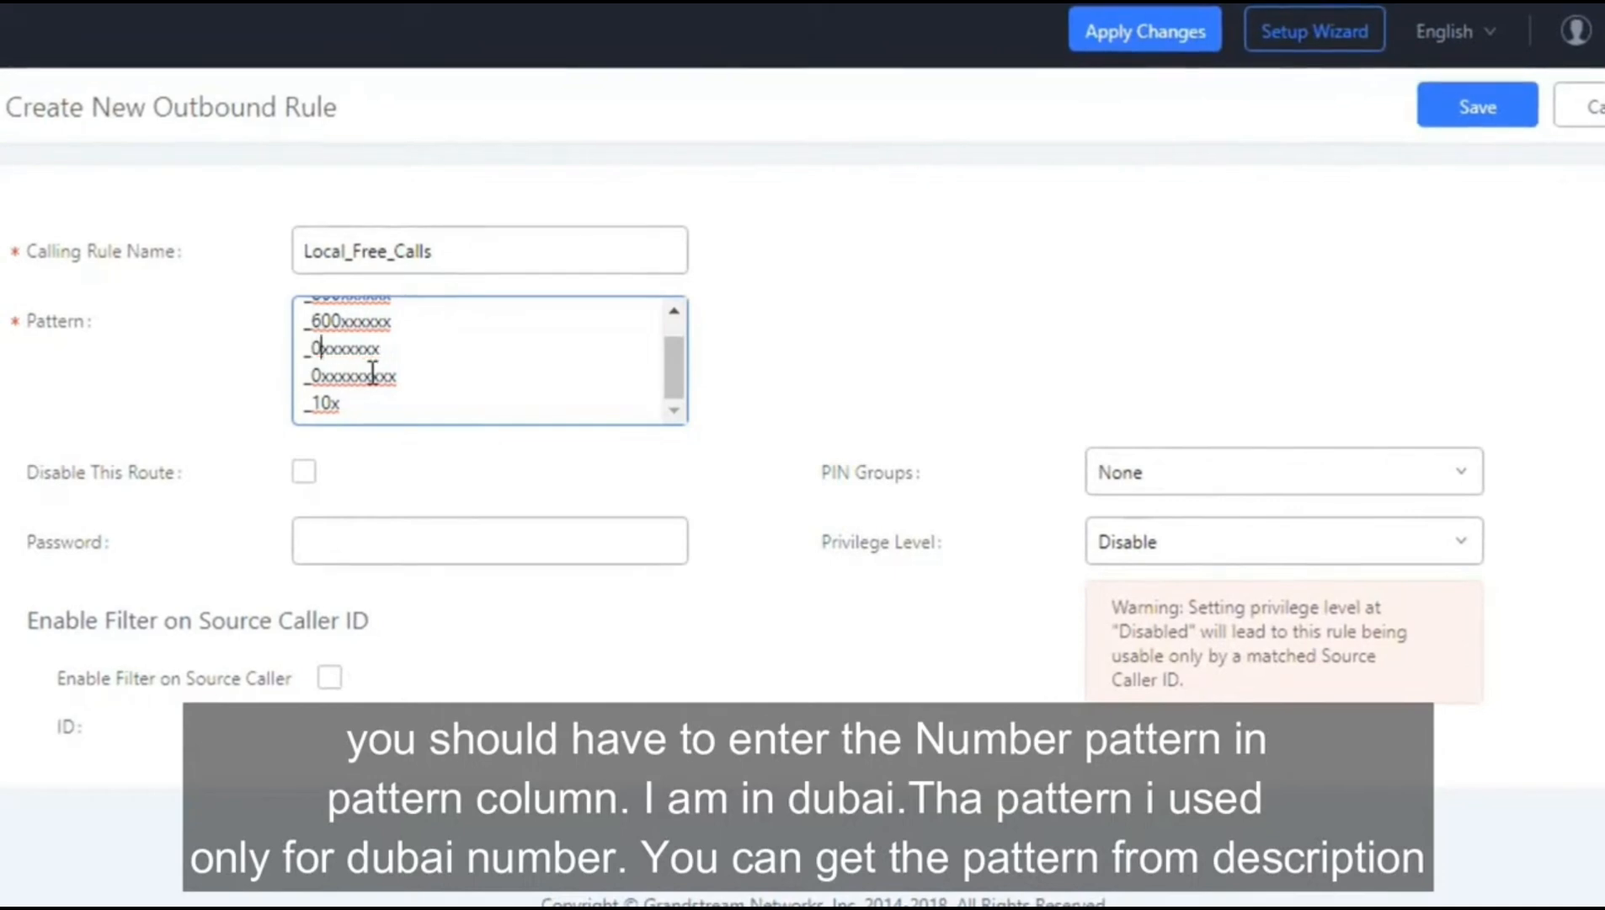
{"action": "key", "text": "BackSpace"}
{"action": "key", "text": "BackSpace"}
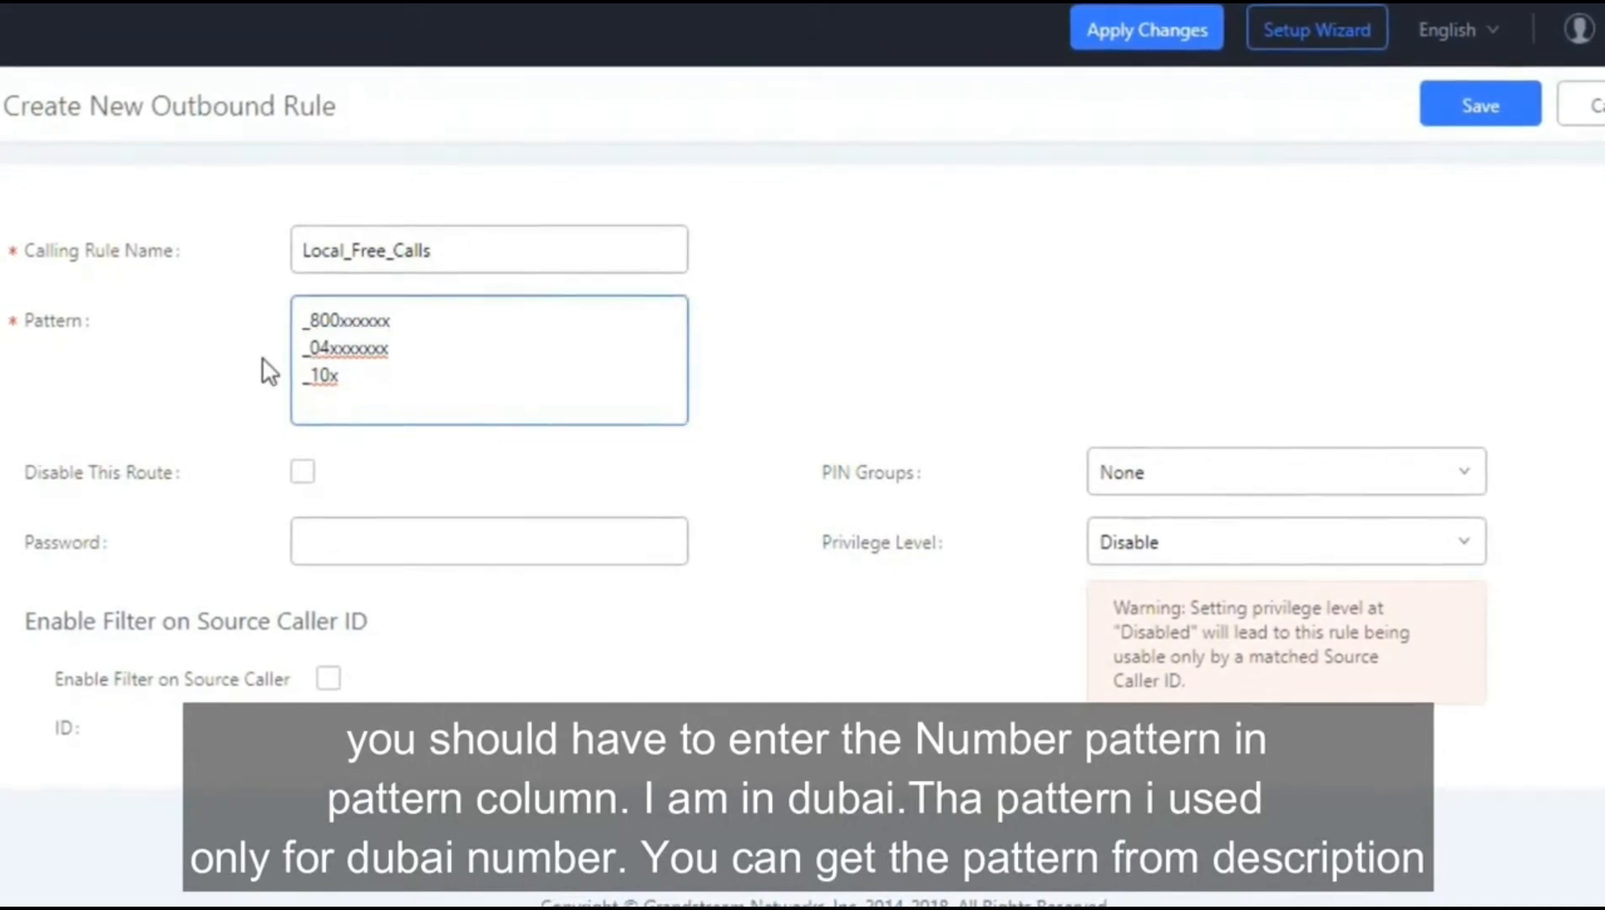
Step: Give Local_Free_Calls Local privilege, use the RoomCO analog trunk, and save
{"action": "left_click", "coordinate": [1145, 549]}
{"action": "left_click", "coordinate": [1194, 694]}
{"action": "scroll", "coordinate": [802, 472], "scroll_direction": "down", "scroll_amount": 8}
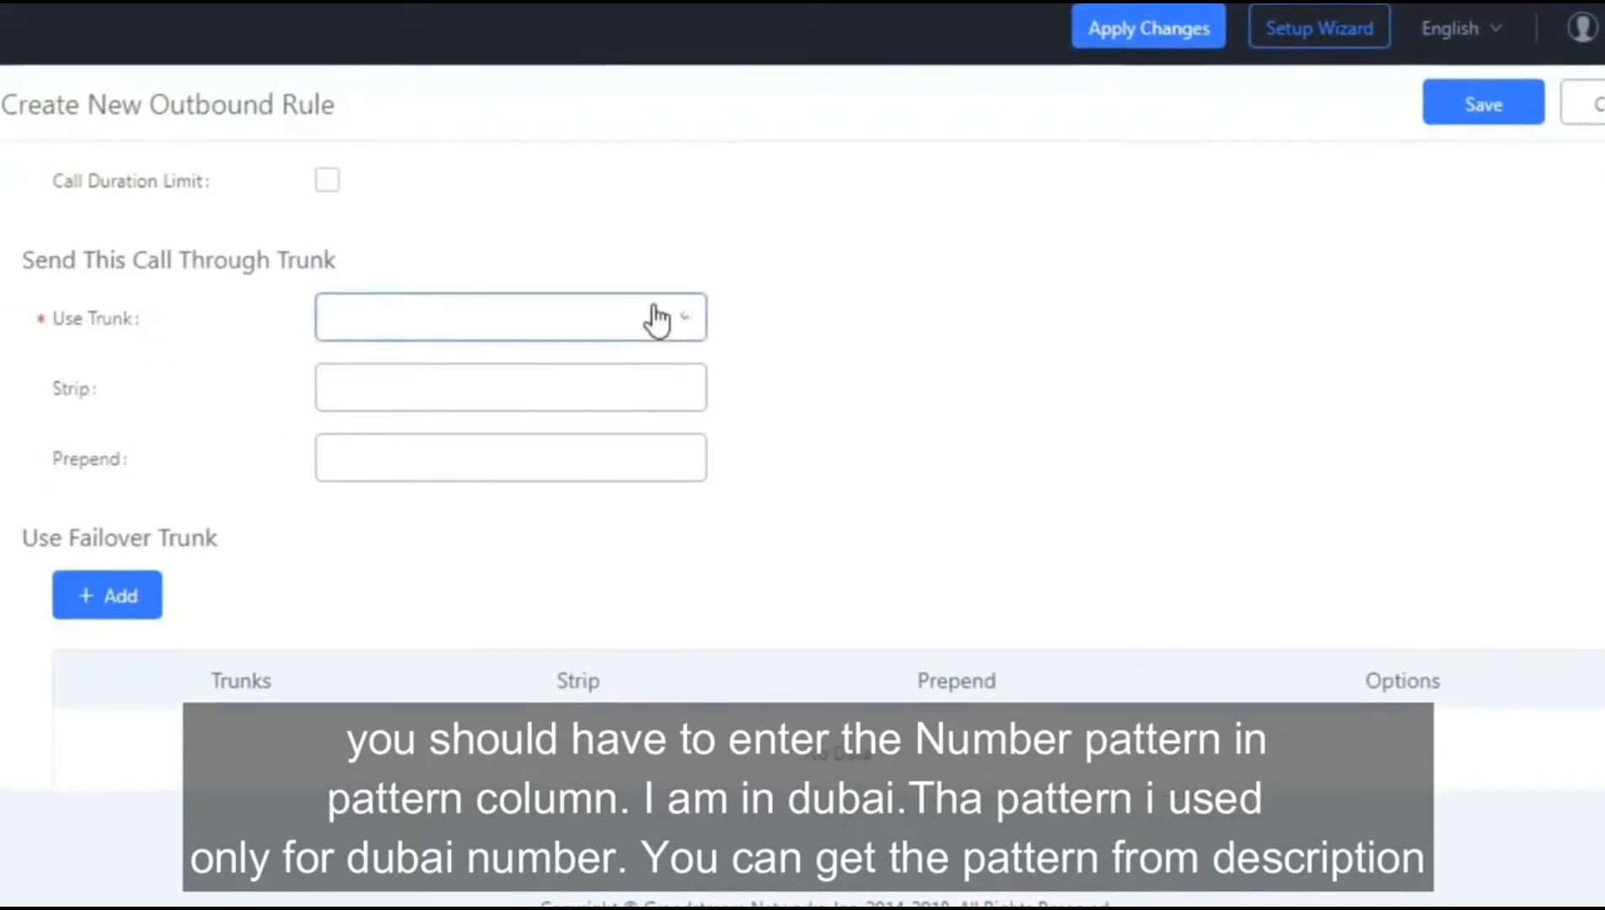
{"action": "left_click", "coordinate": [656, 319]}
{"action": "left_click", "coordinate": [505, 366]}
{"action": "left_click", "coordinate": [1482, 103]}
{"action": "scroll", "coordinate": [803, 472], "scroll_direction": "down", "scroll_amount": 3}
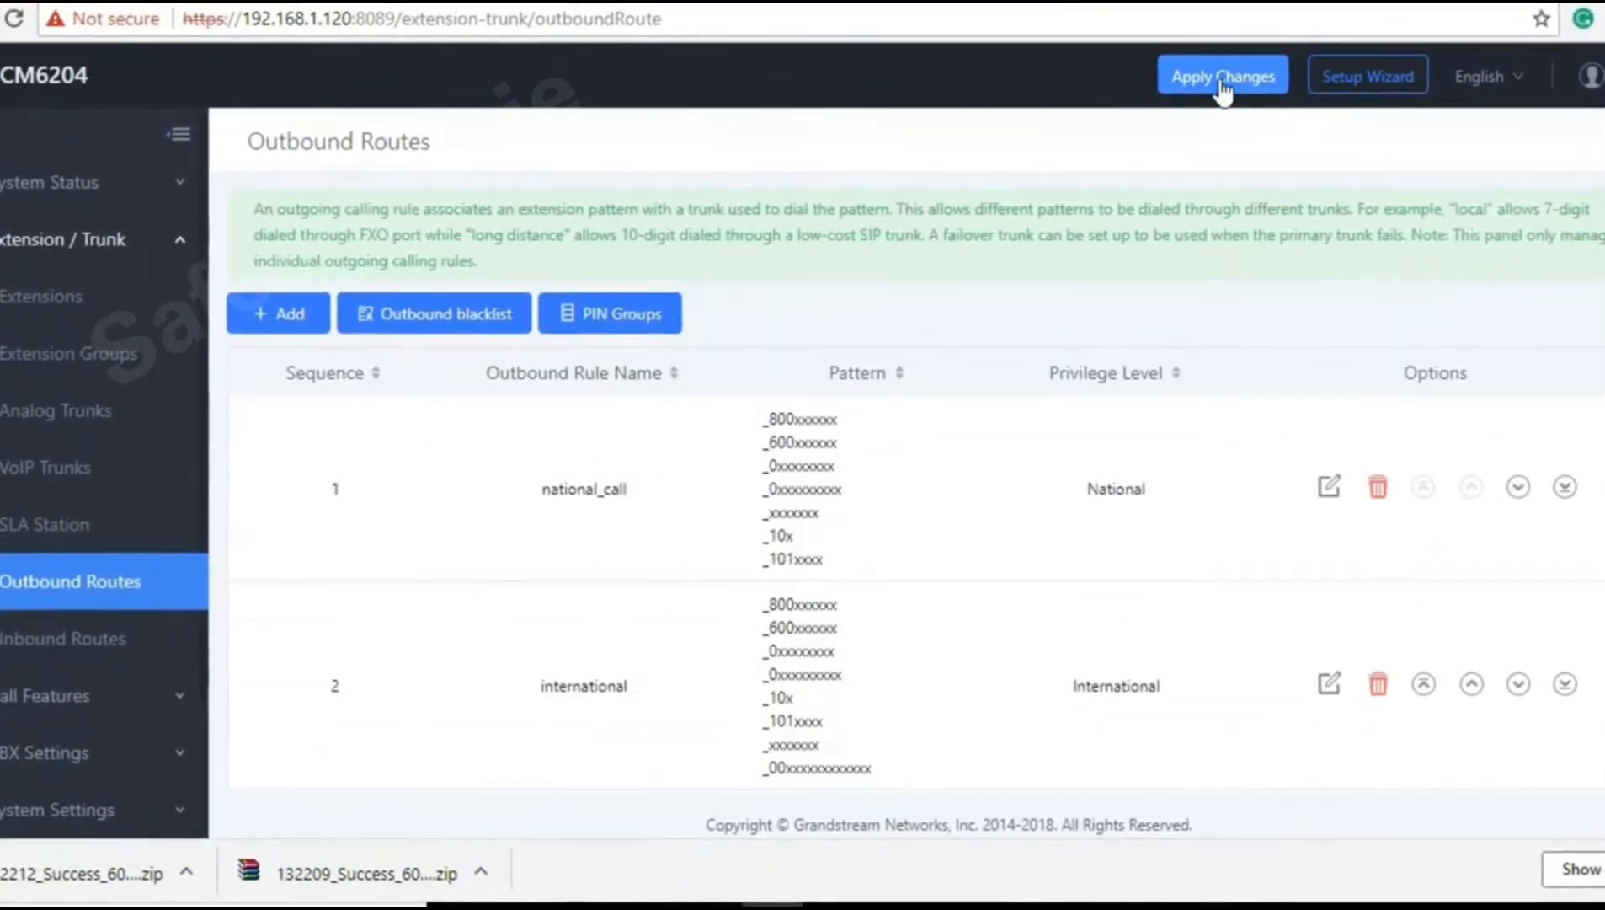
Step: Apply the pending outbound route changes and open the Extensions page
{"action": "left_click", "coordinate": [1223, 78]}
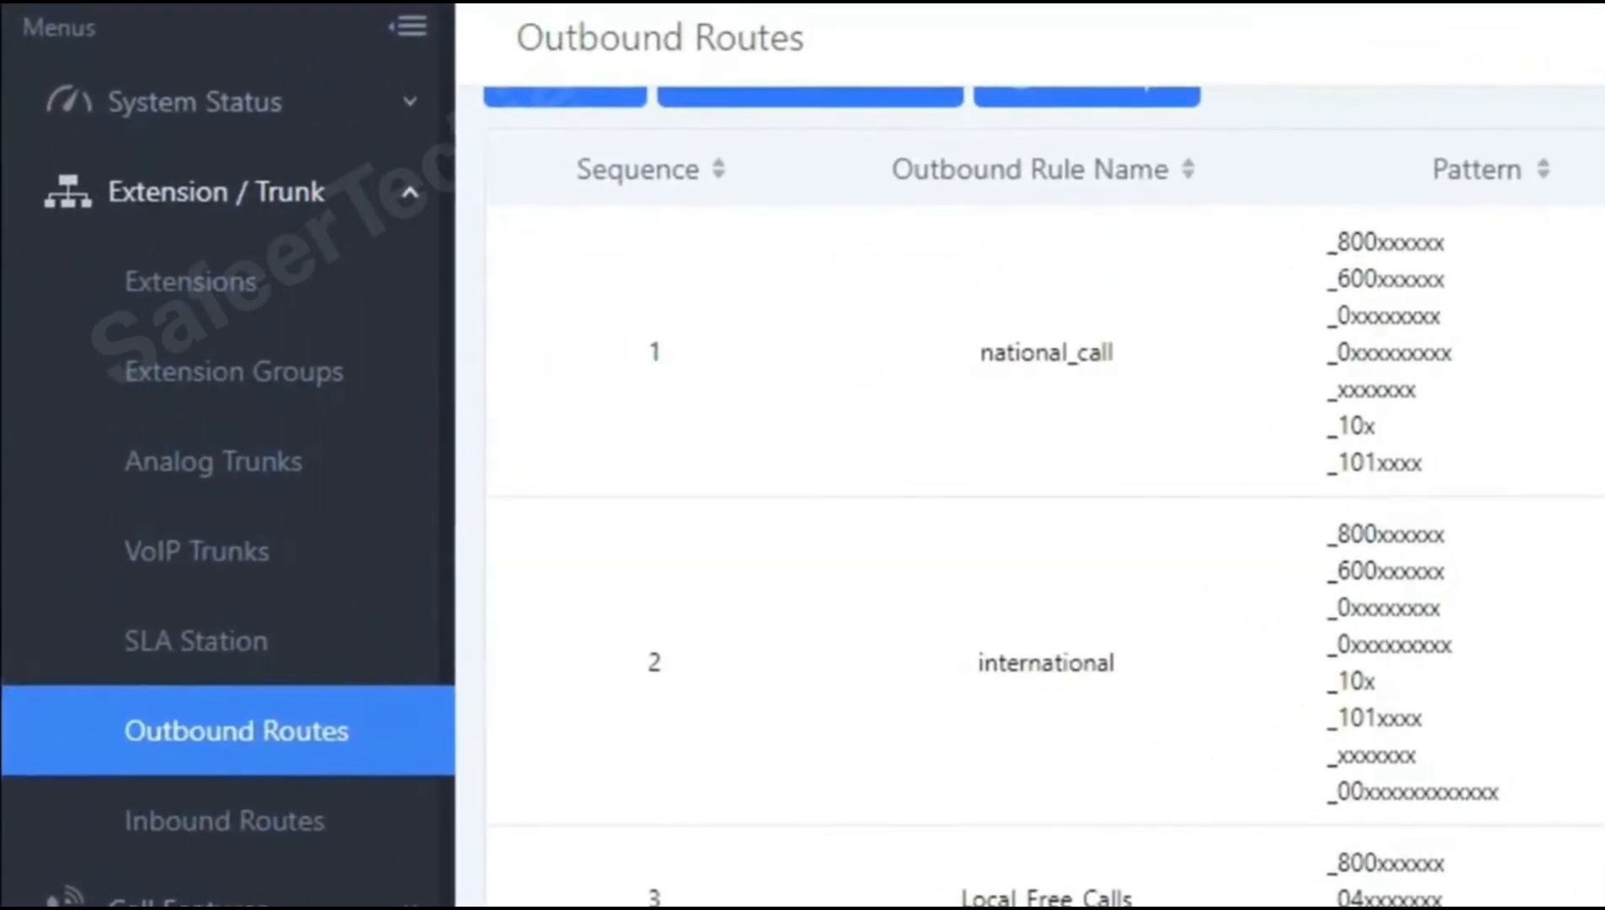
{"action": "scroll", "coordinate": [1045, 505], "scroll_direction": "up", "scroll_amount": 3}
{"action": "left_click", "coordinate": [270, 277]}
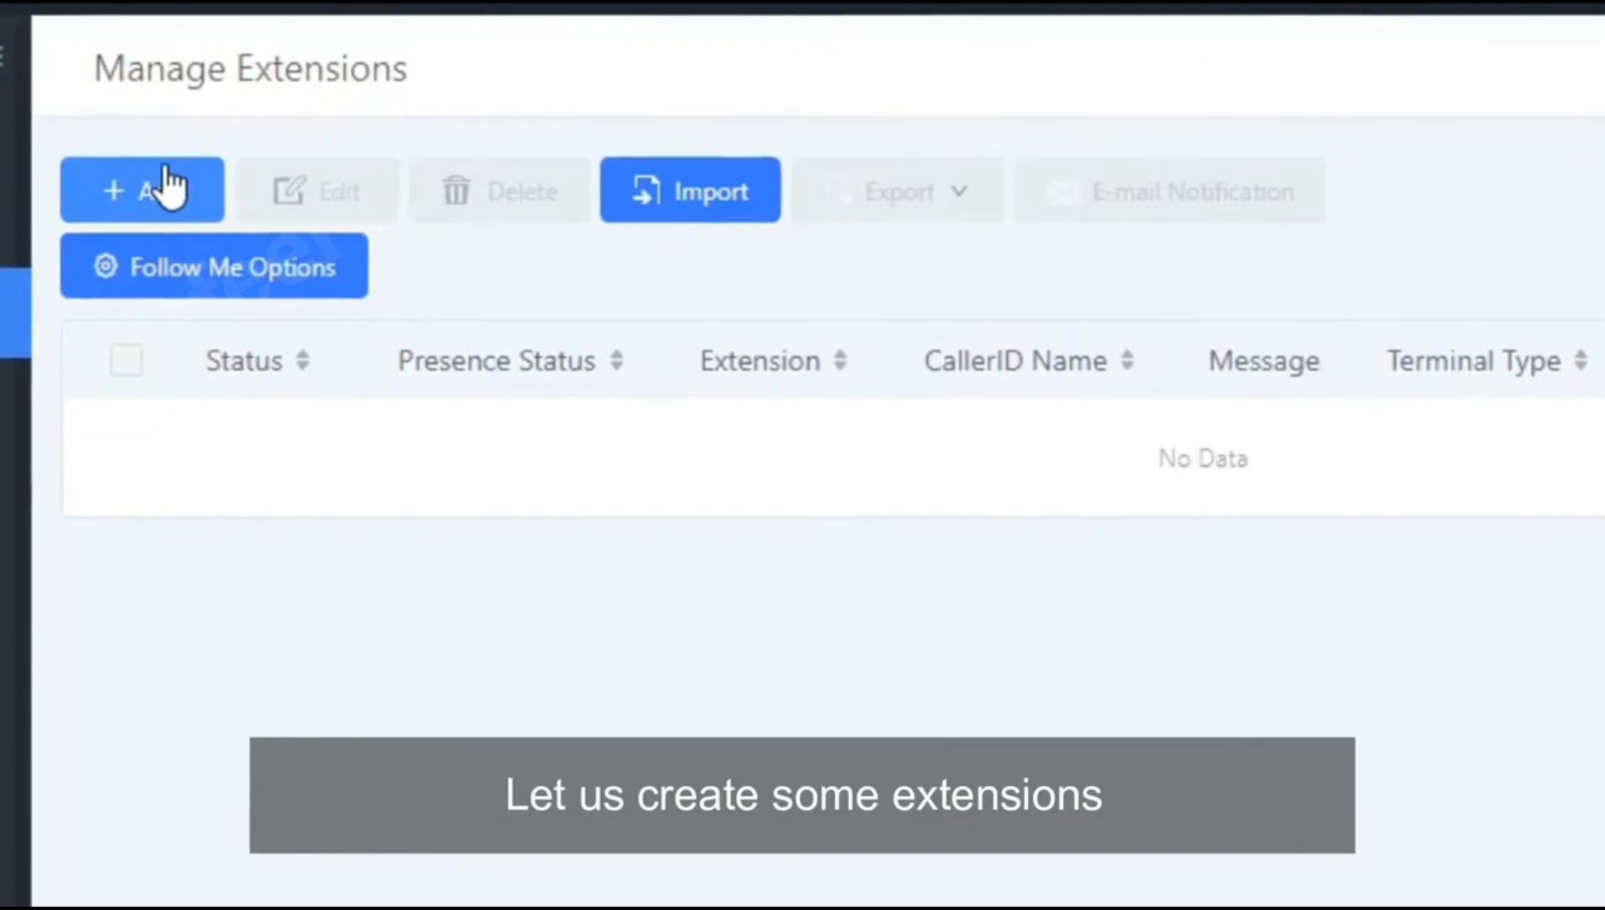
Step: Batch-add 10 SIP extensions, 1000 to 1009, with Local permission and confirm
{"action": "left_click", "coordinate": [168, 187]}
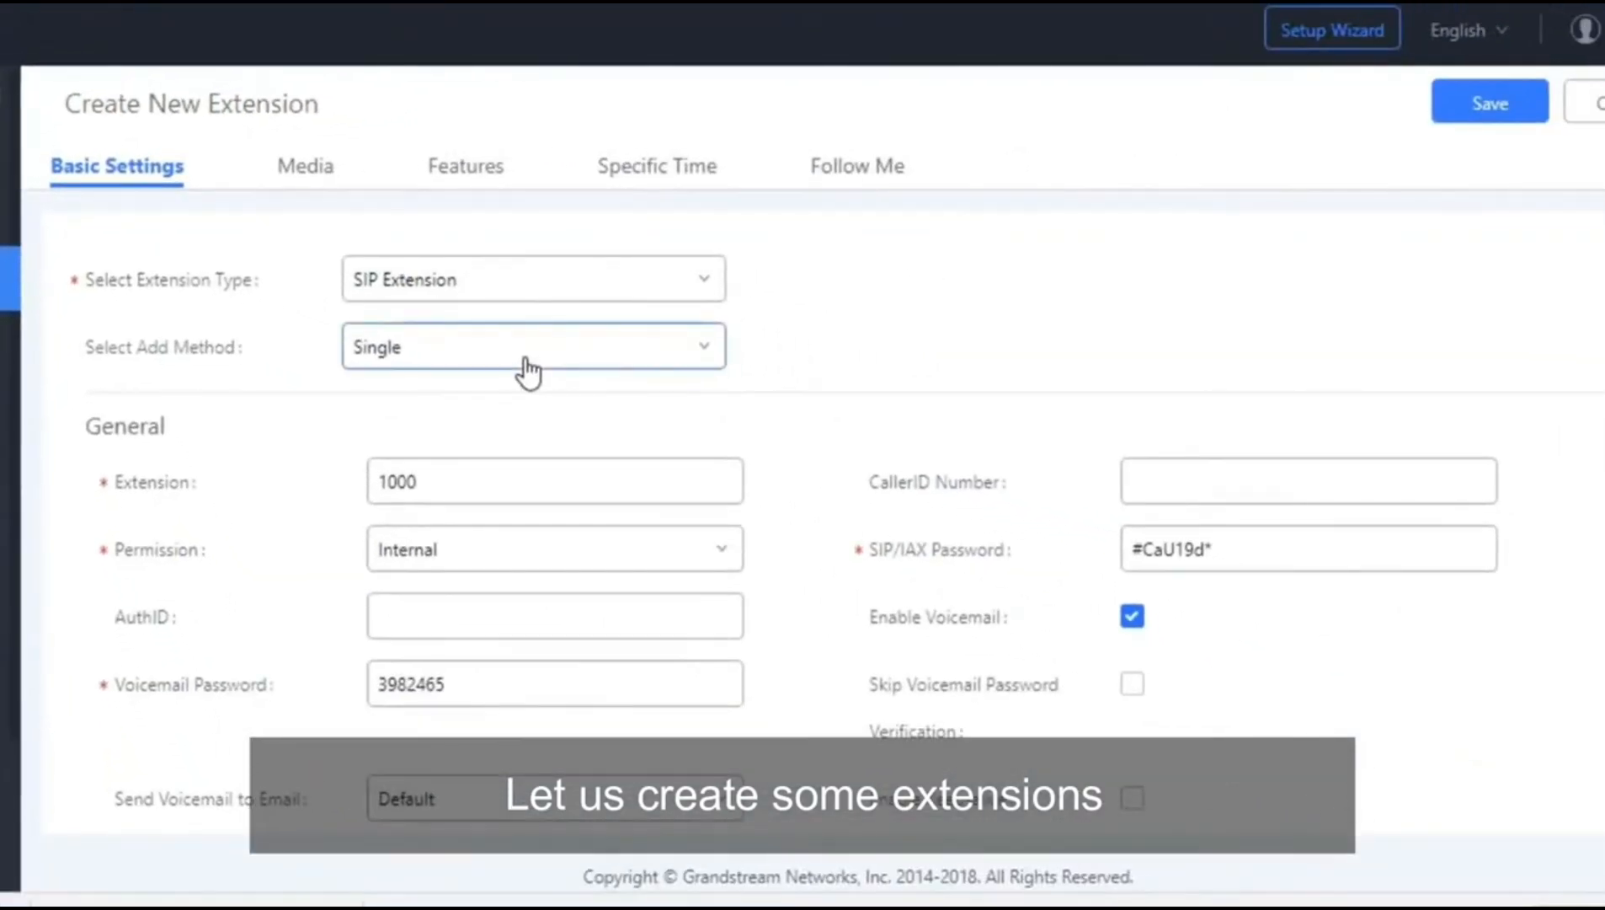
{"action": "left_click", "coordinate": [531, 358]}
{"action": "left_click", "coordinate": [509, 445]}
{"action": "left_click", "coordinate": [502, 403]}
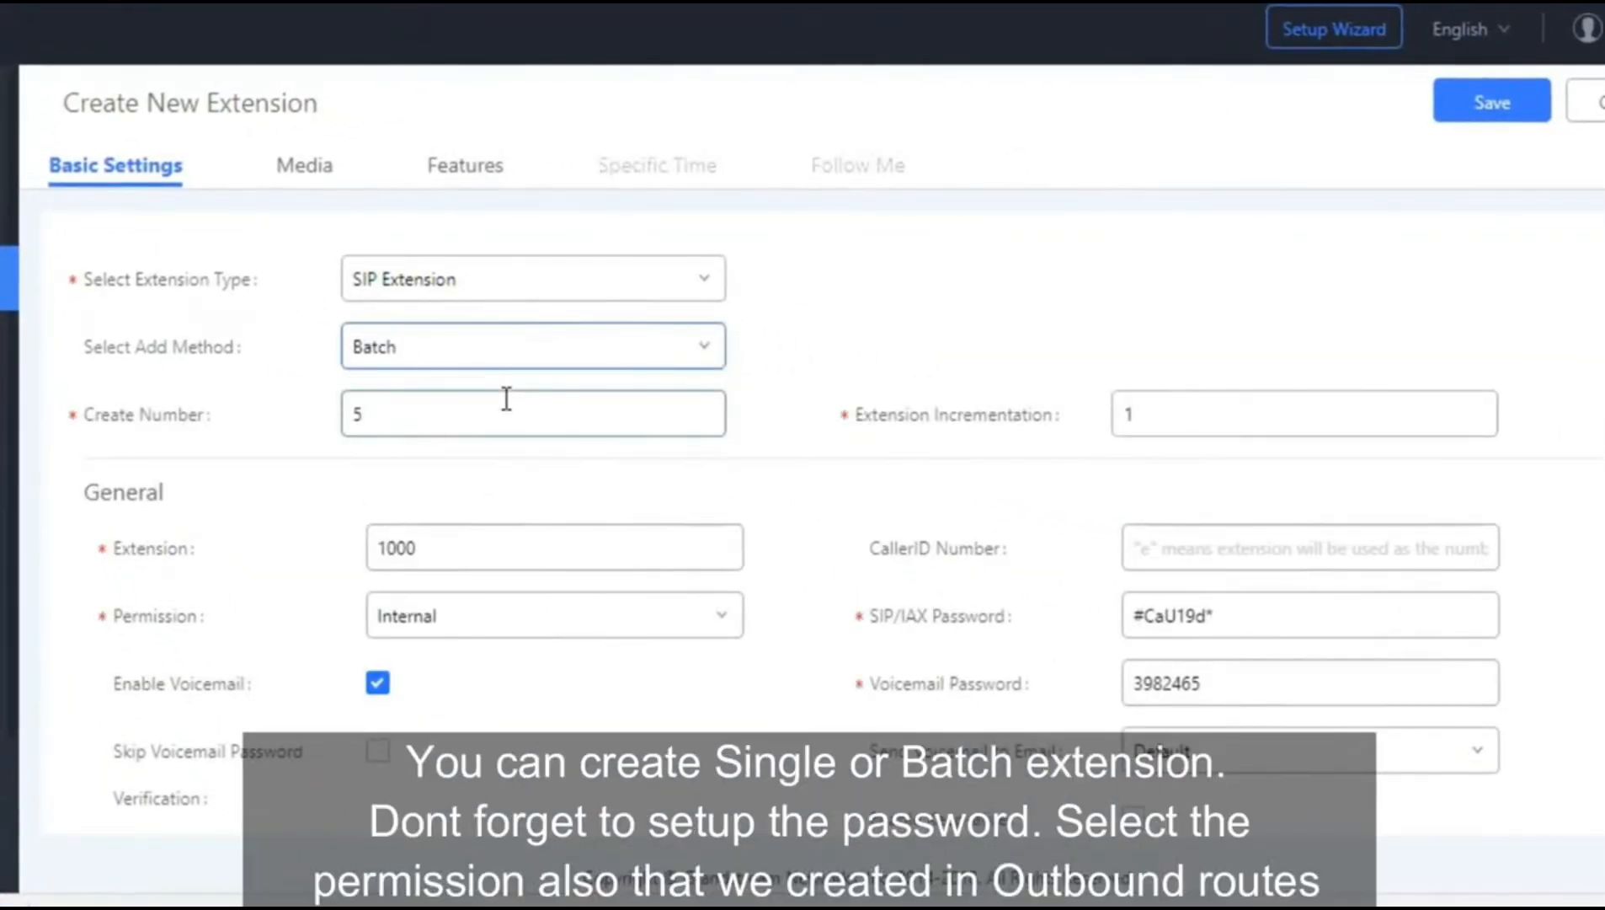
{"action": "key", "text": "BackSpace"}
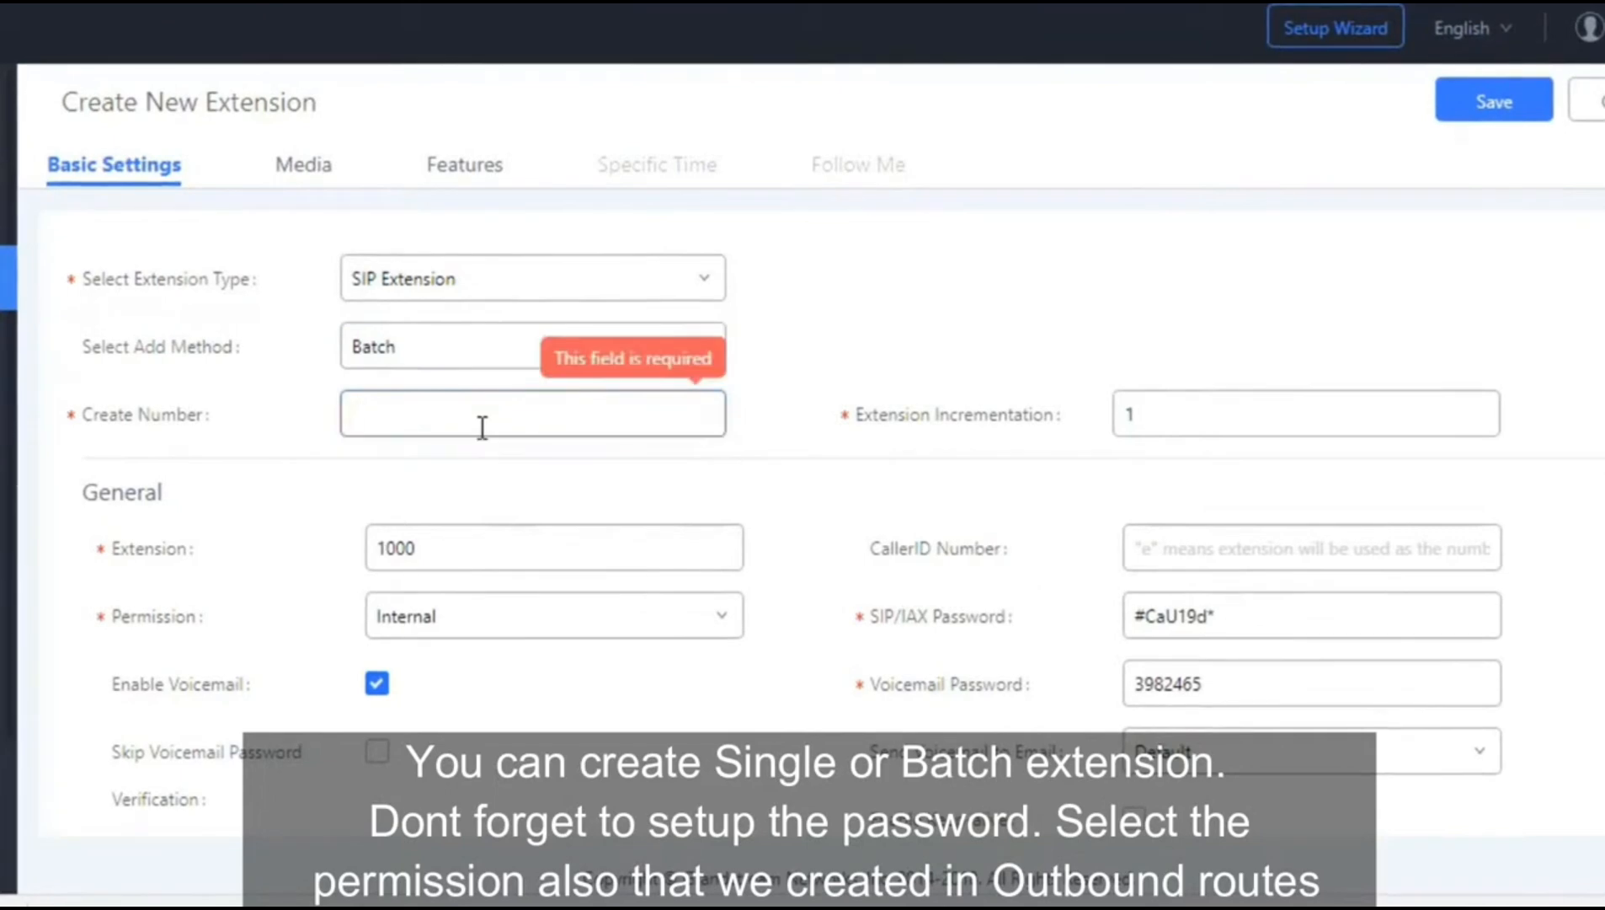
{"action": "type", "text": "10"}
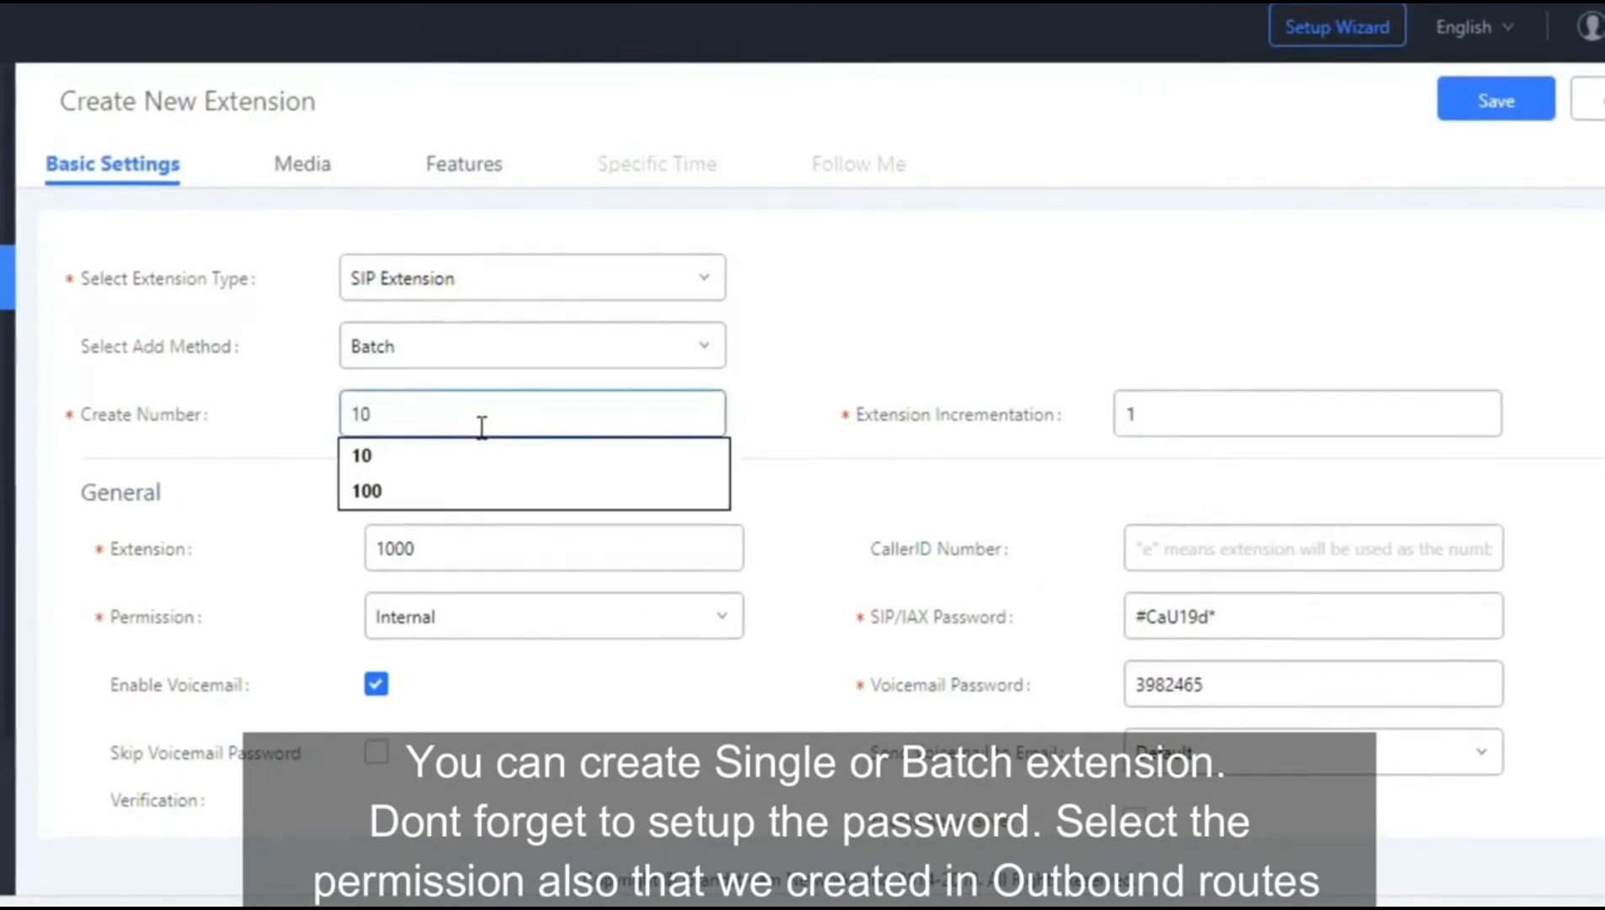
{"action": "left_click", "coordinate": [275, 435]}
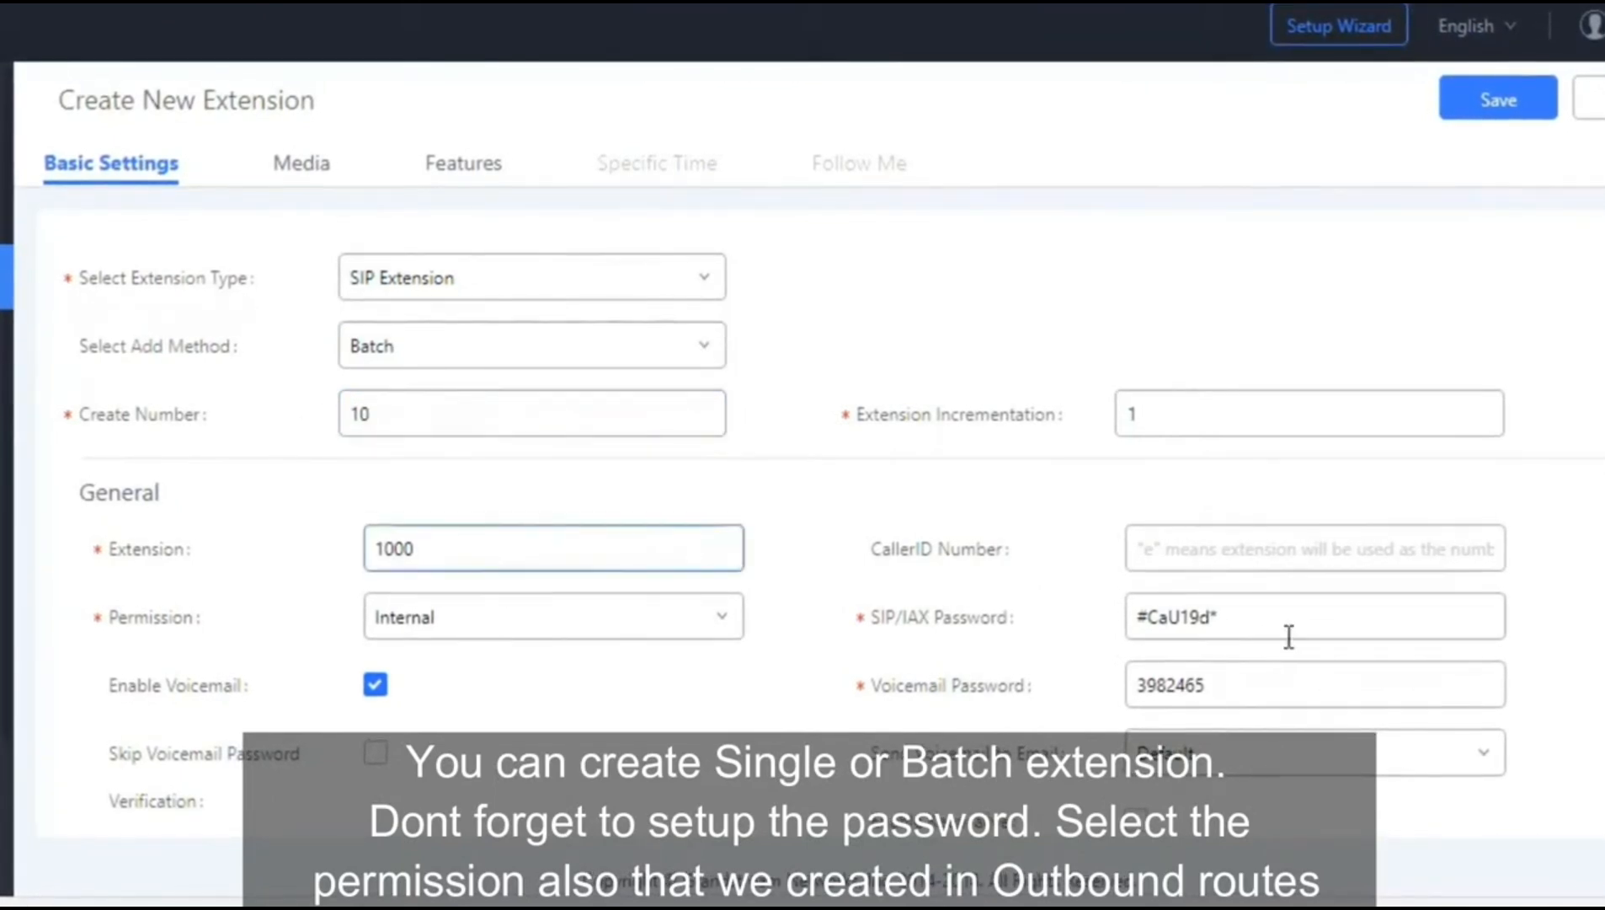
{"action": "left_click", "coordinate": [561, 623]}
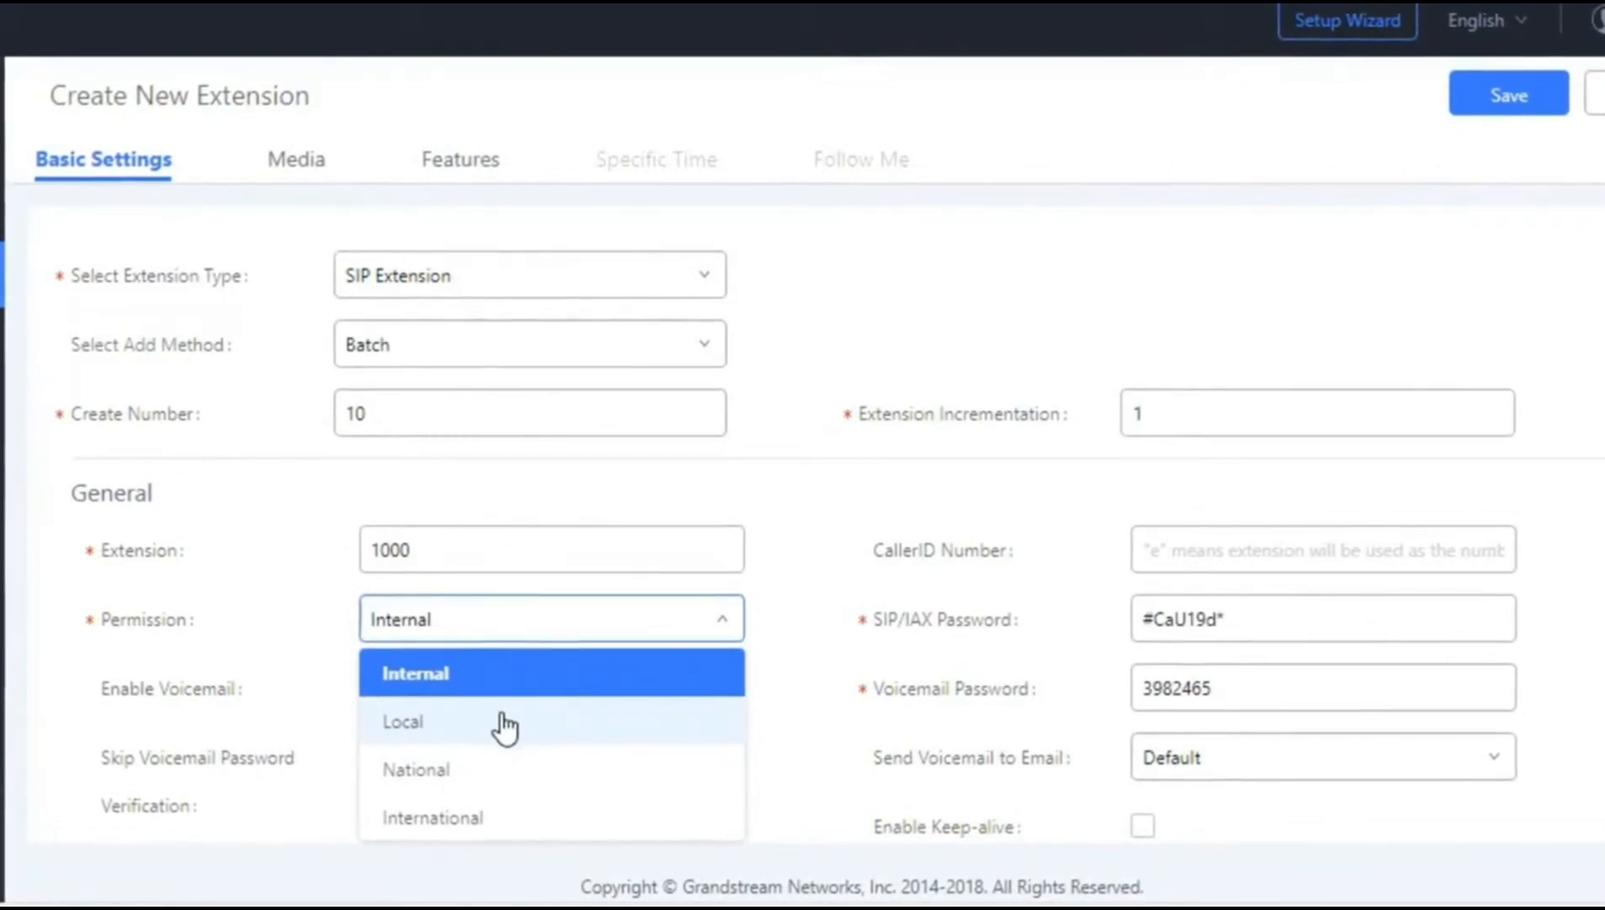
{"action": "left_click", "coordinate": [495, 724]}
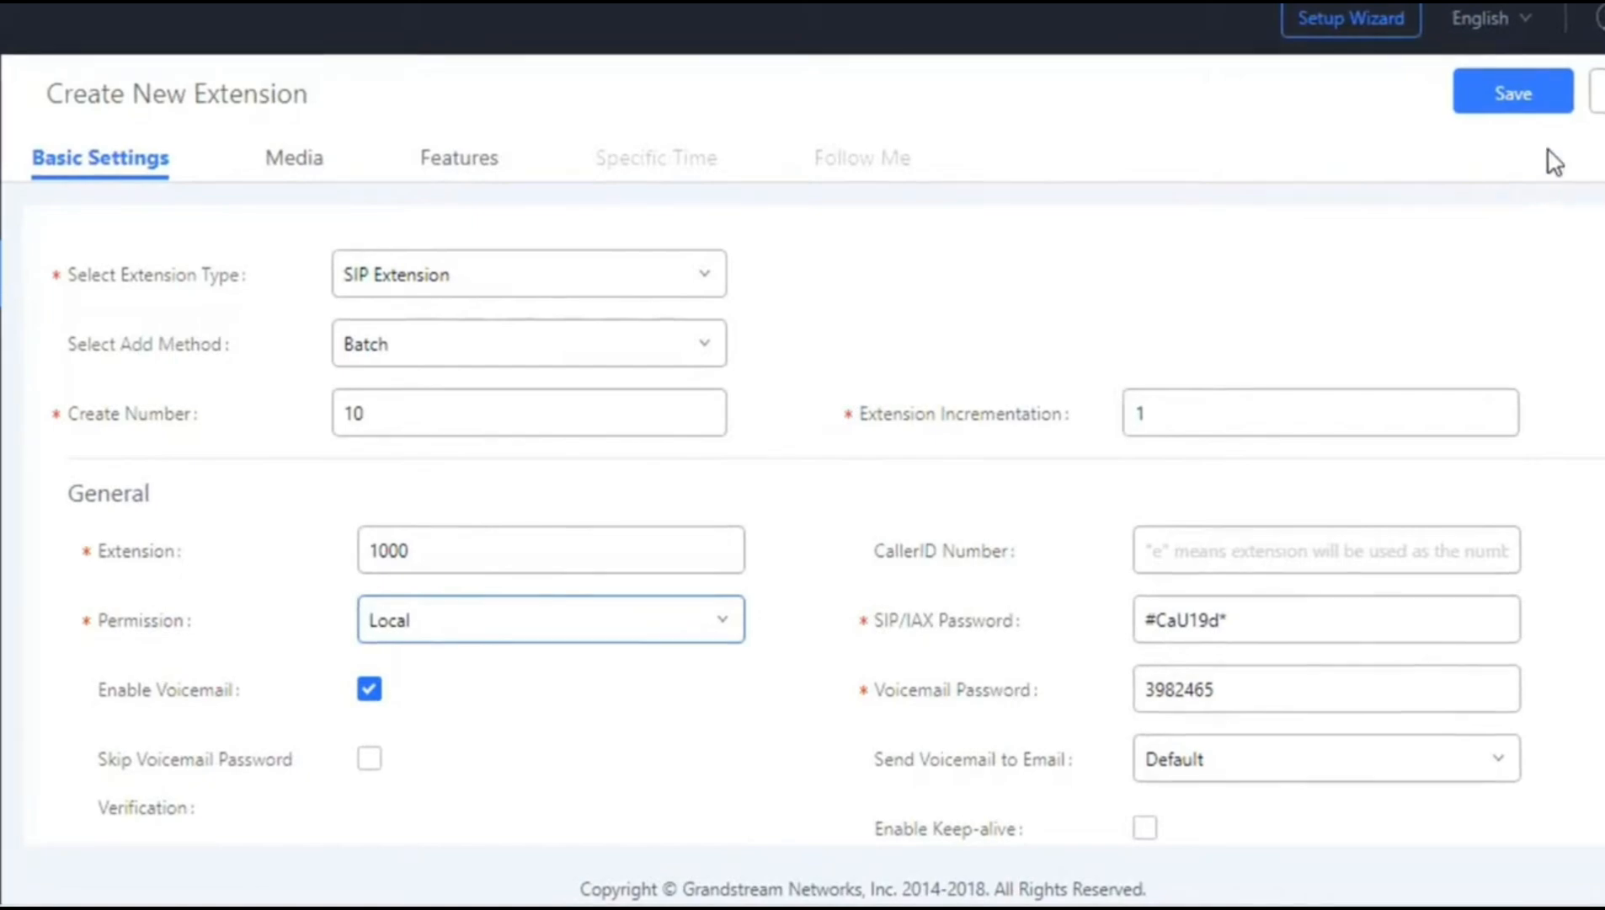
{"action": "left_click", "coordinate": [1512, 94]}
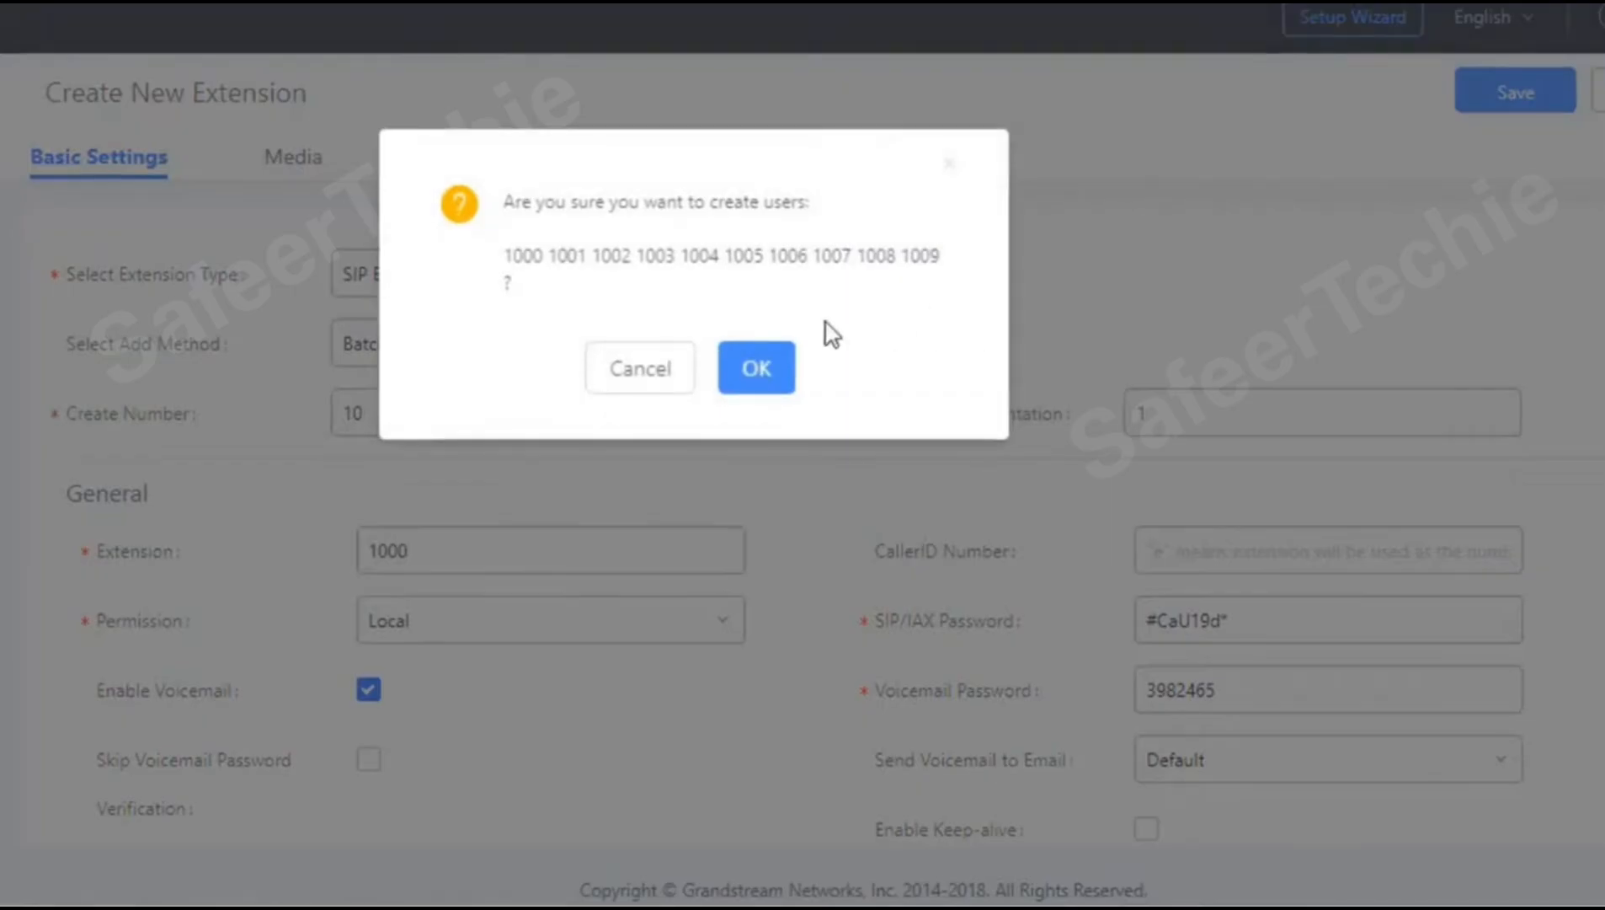
{"action": "left_click", "coordinate": [757, 368]}
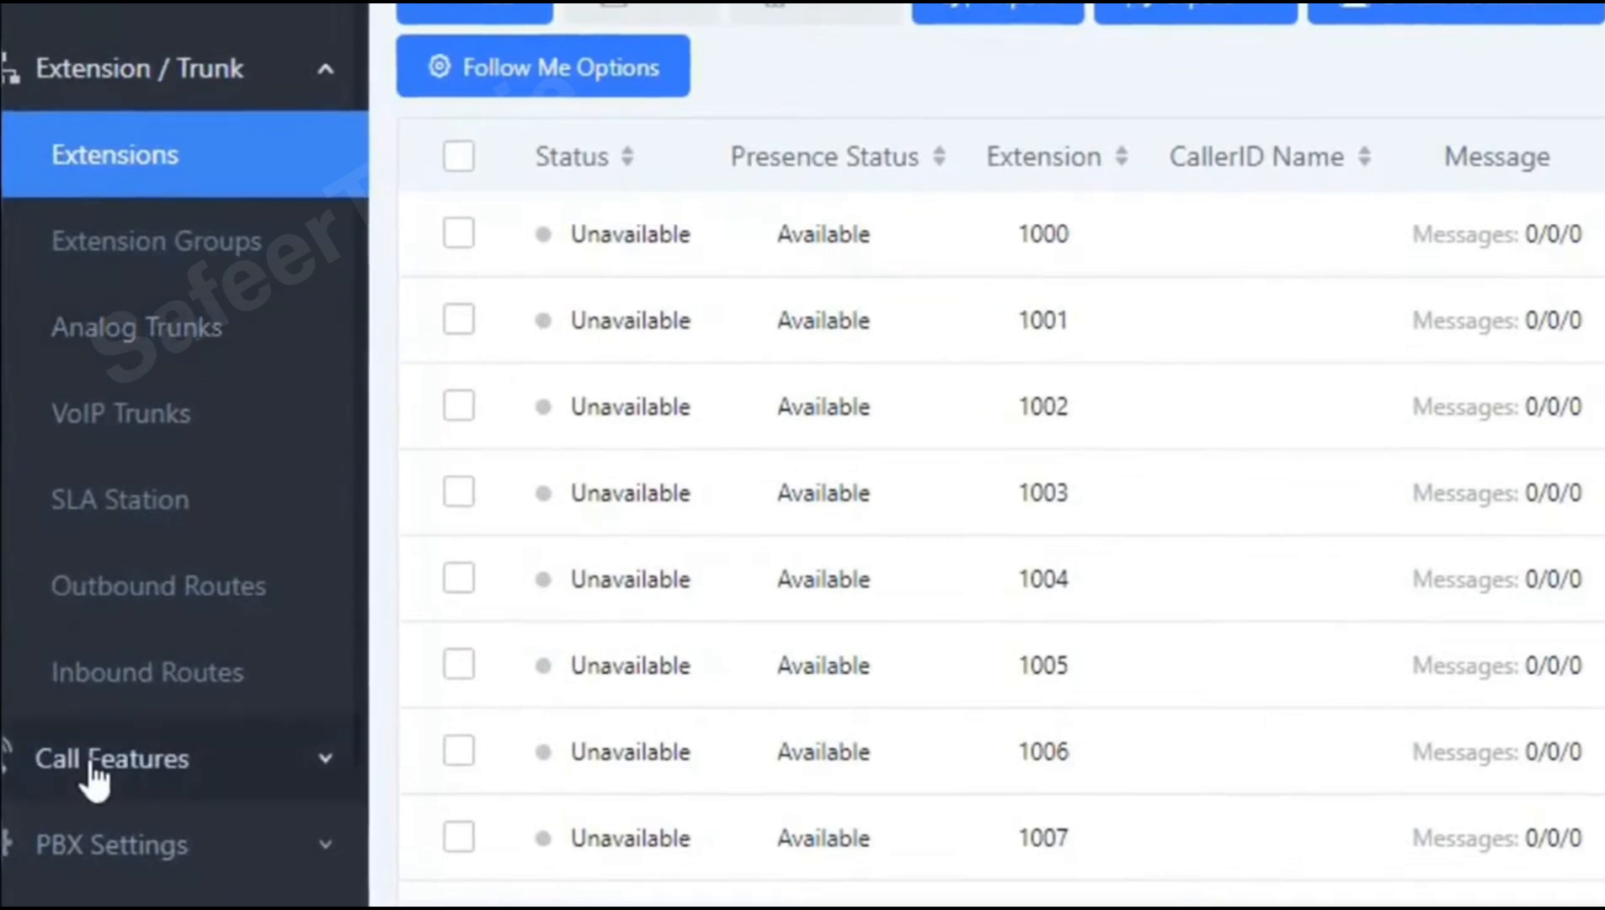
Step: View the Ring Groups page, then open Inbound Routes under Extension / Trunk
{"action": "left_click", "coordinate": [91, 762]}
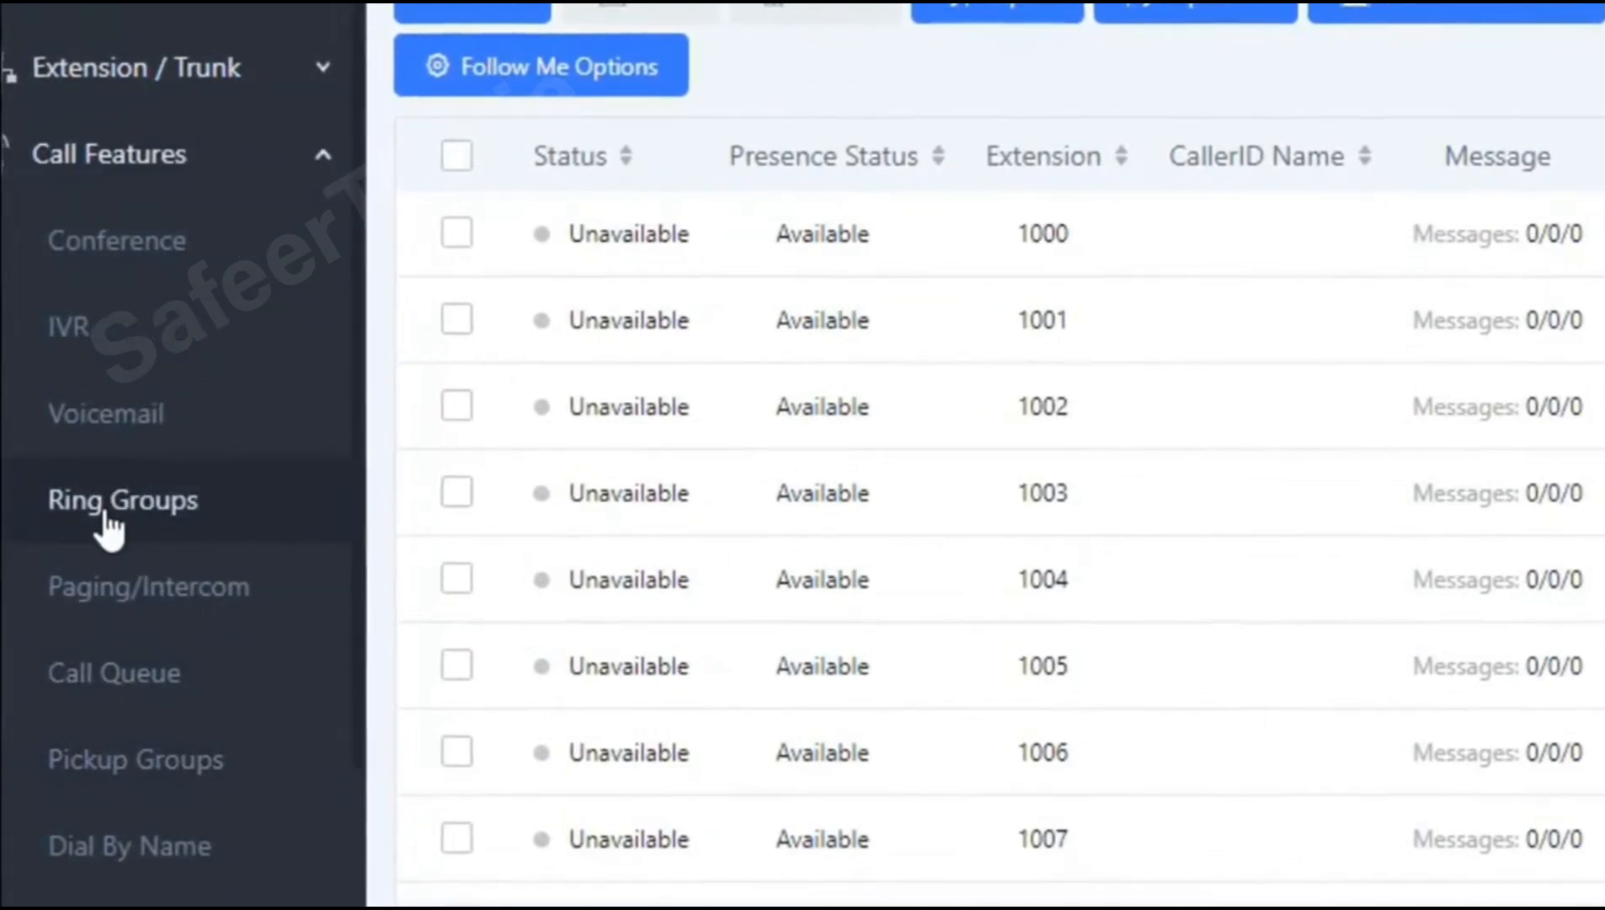
{"action": "left_click", "coordinate": [108, 522]}
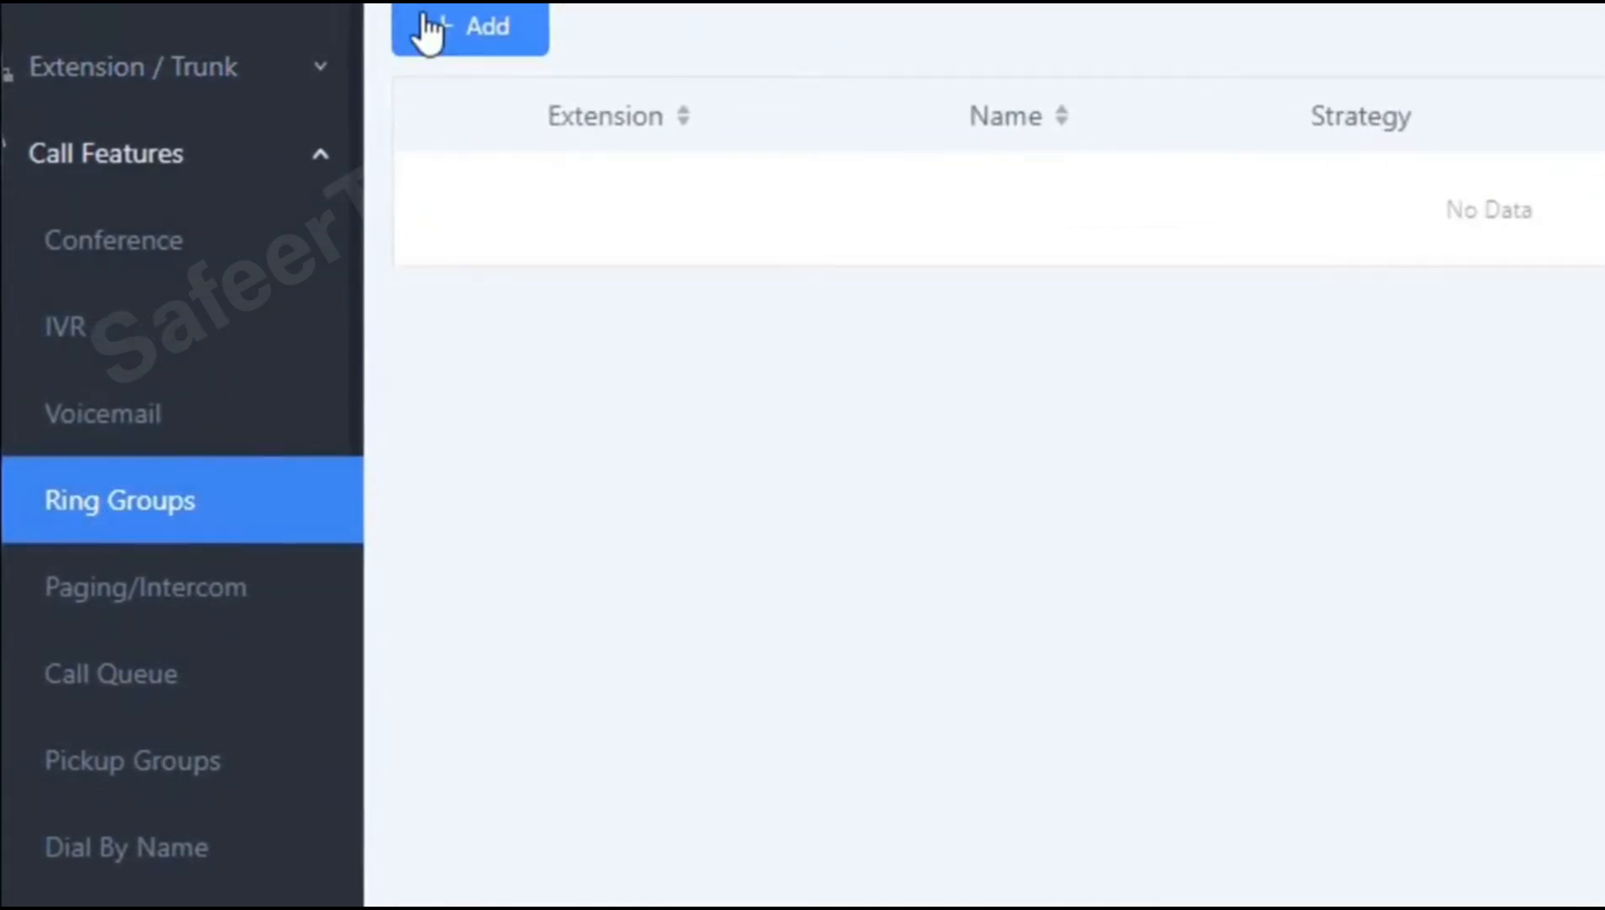
{"action": "left_click", "coordinate": [324, 156]}
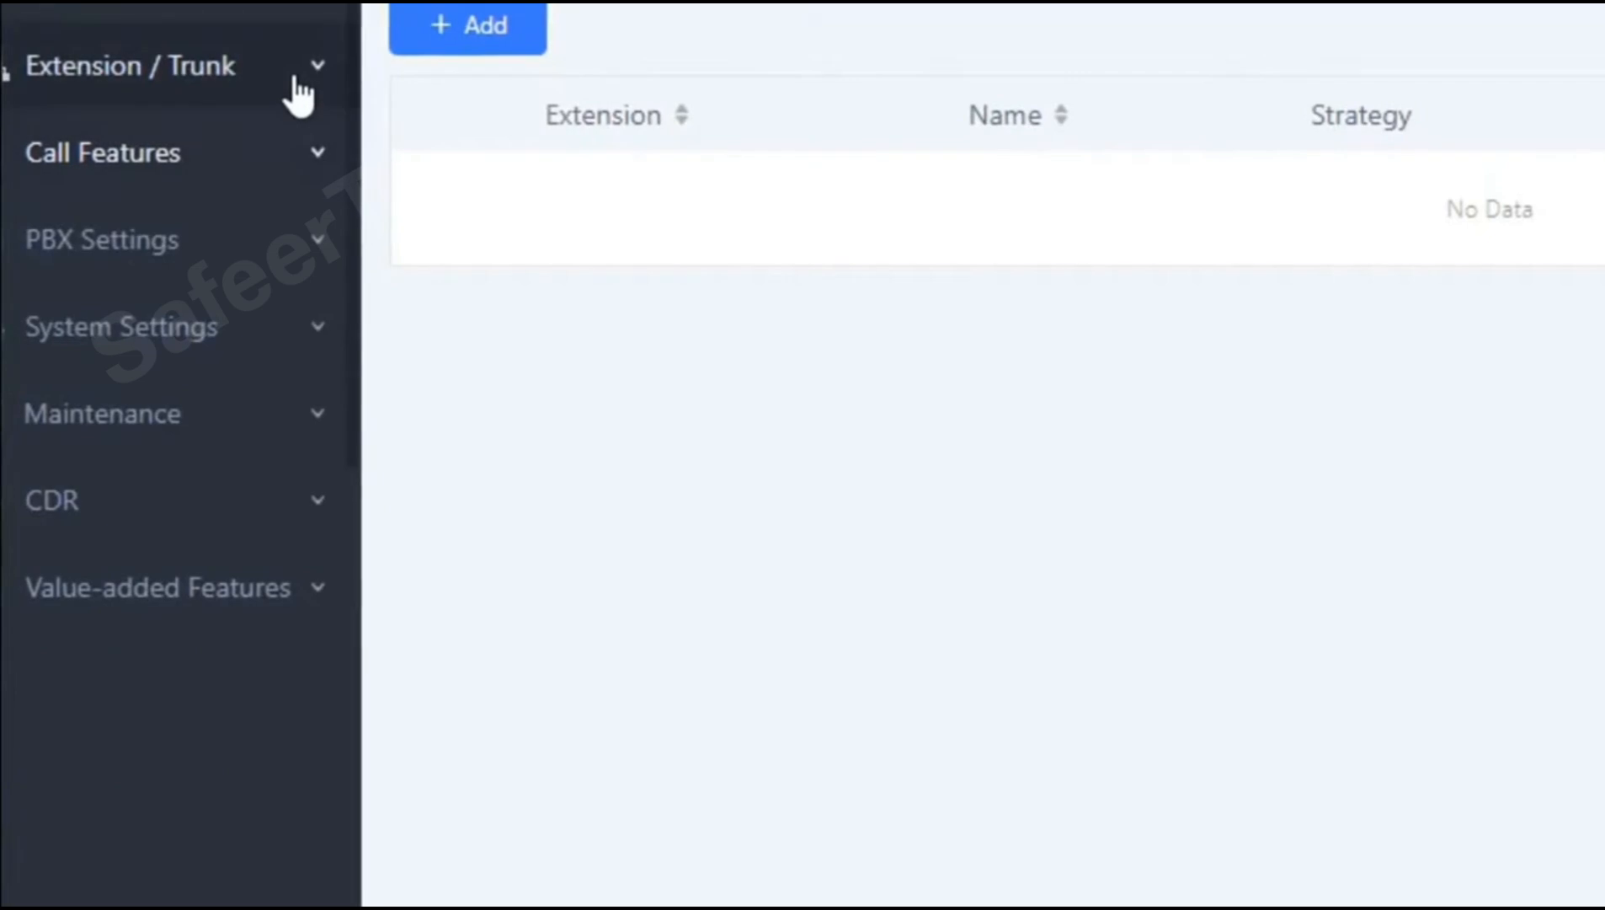
{"action": "left_click", "coordinate": [299, 84]}
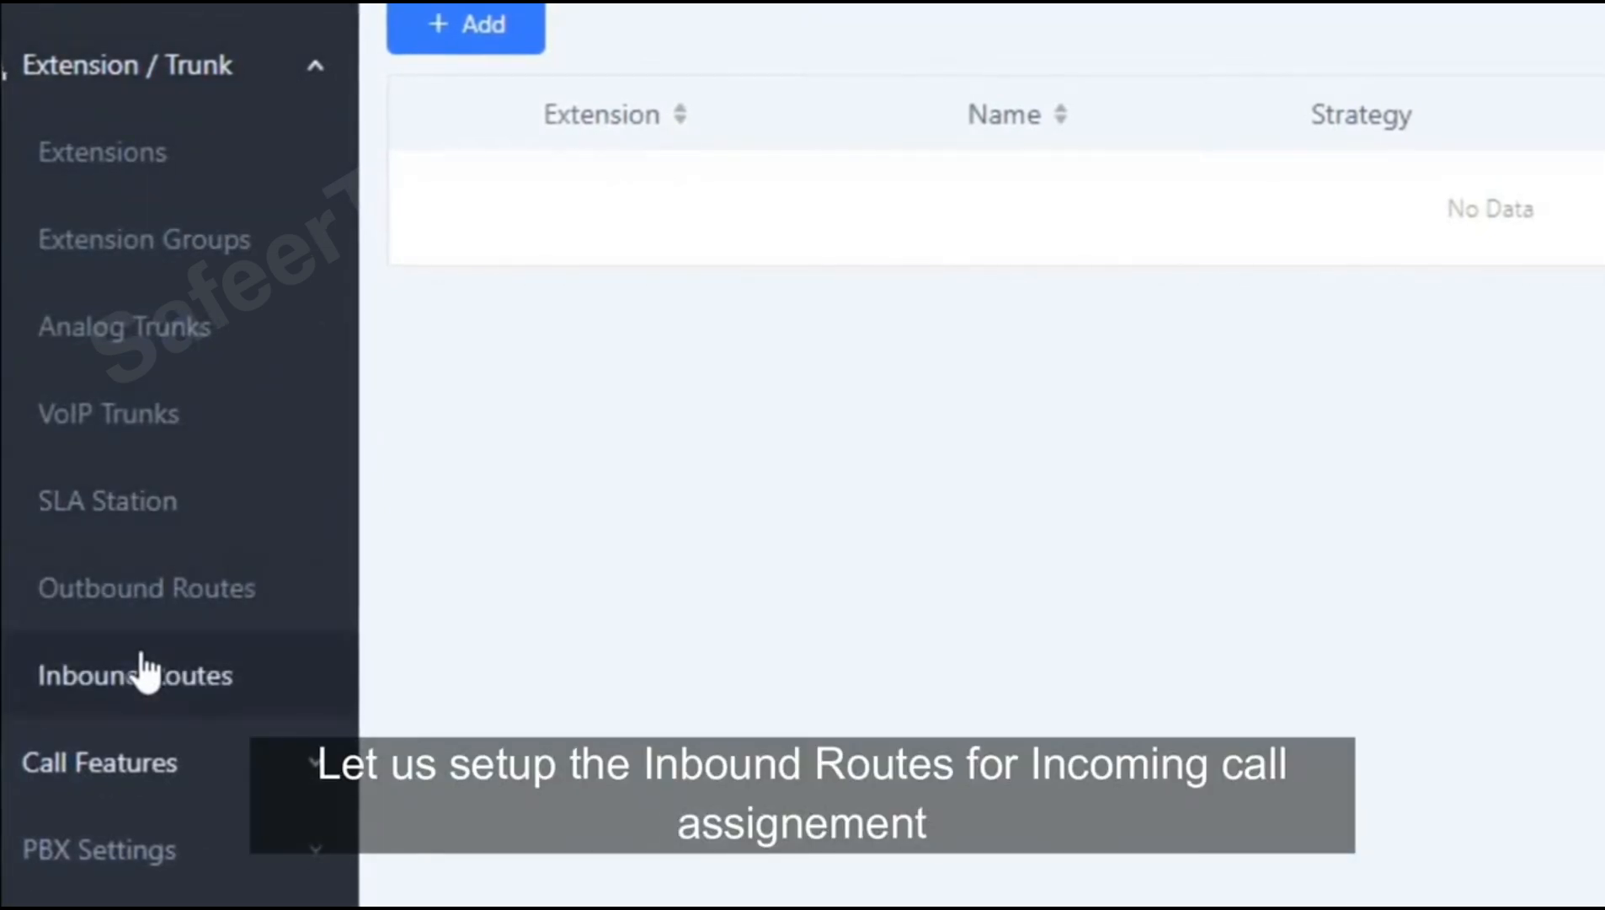
{"action": "left_click", "coordinate": [141, 665]}
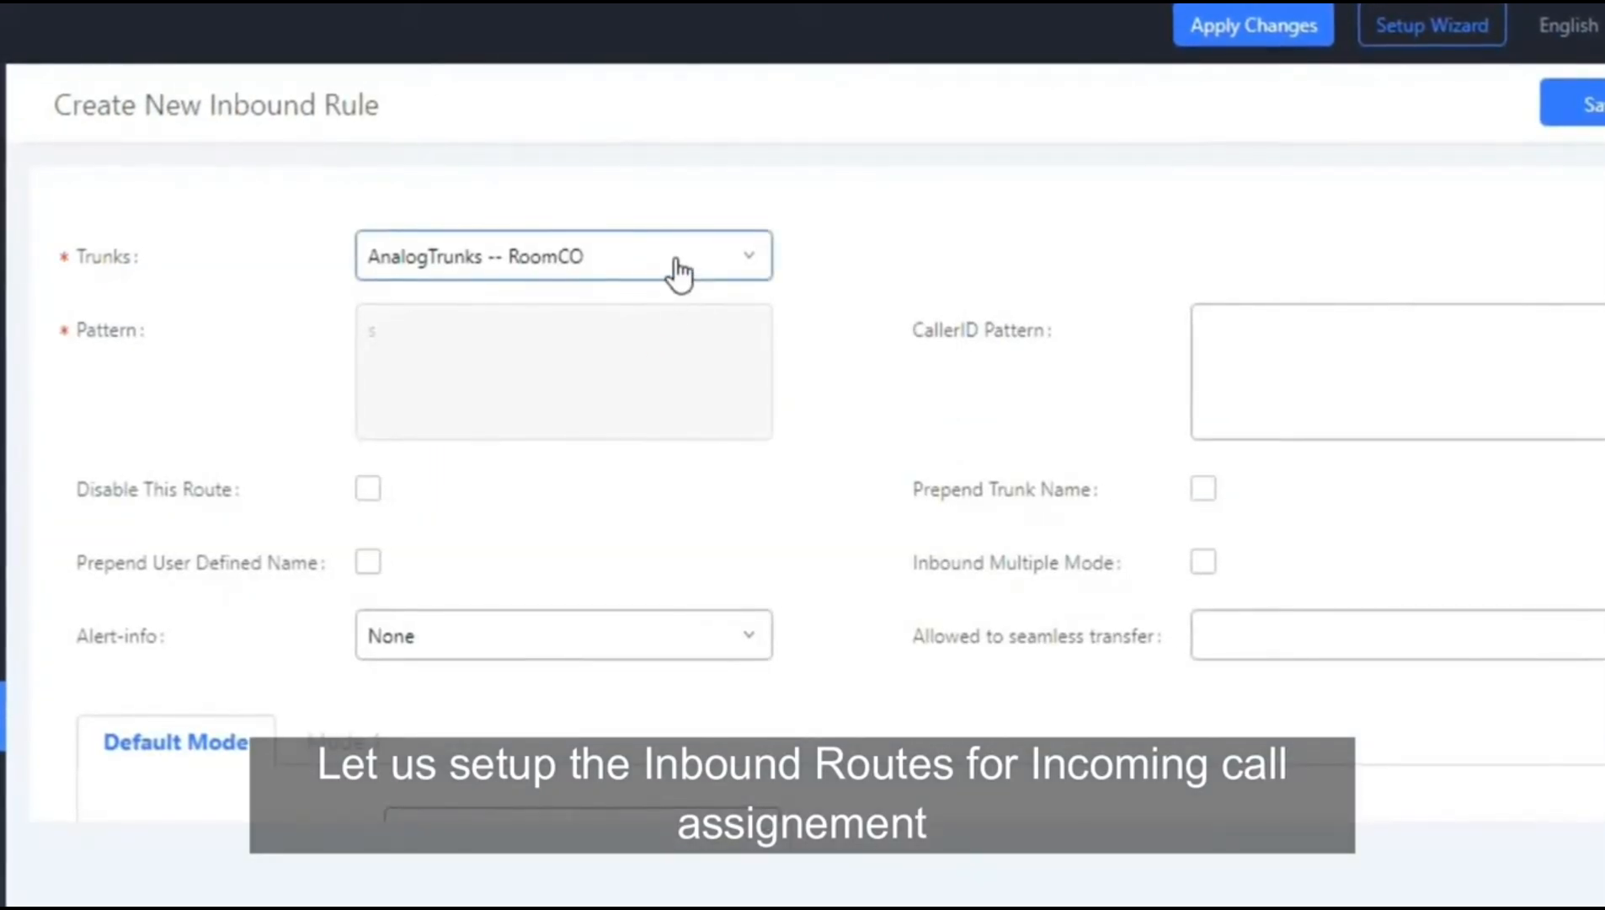
Step: Set Alert-info to Ring 1 and default destination to extension 1000, then save and apply changes
{"action": "left_click", "coordinate": [481, 647]}
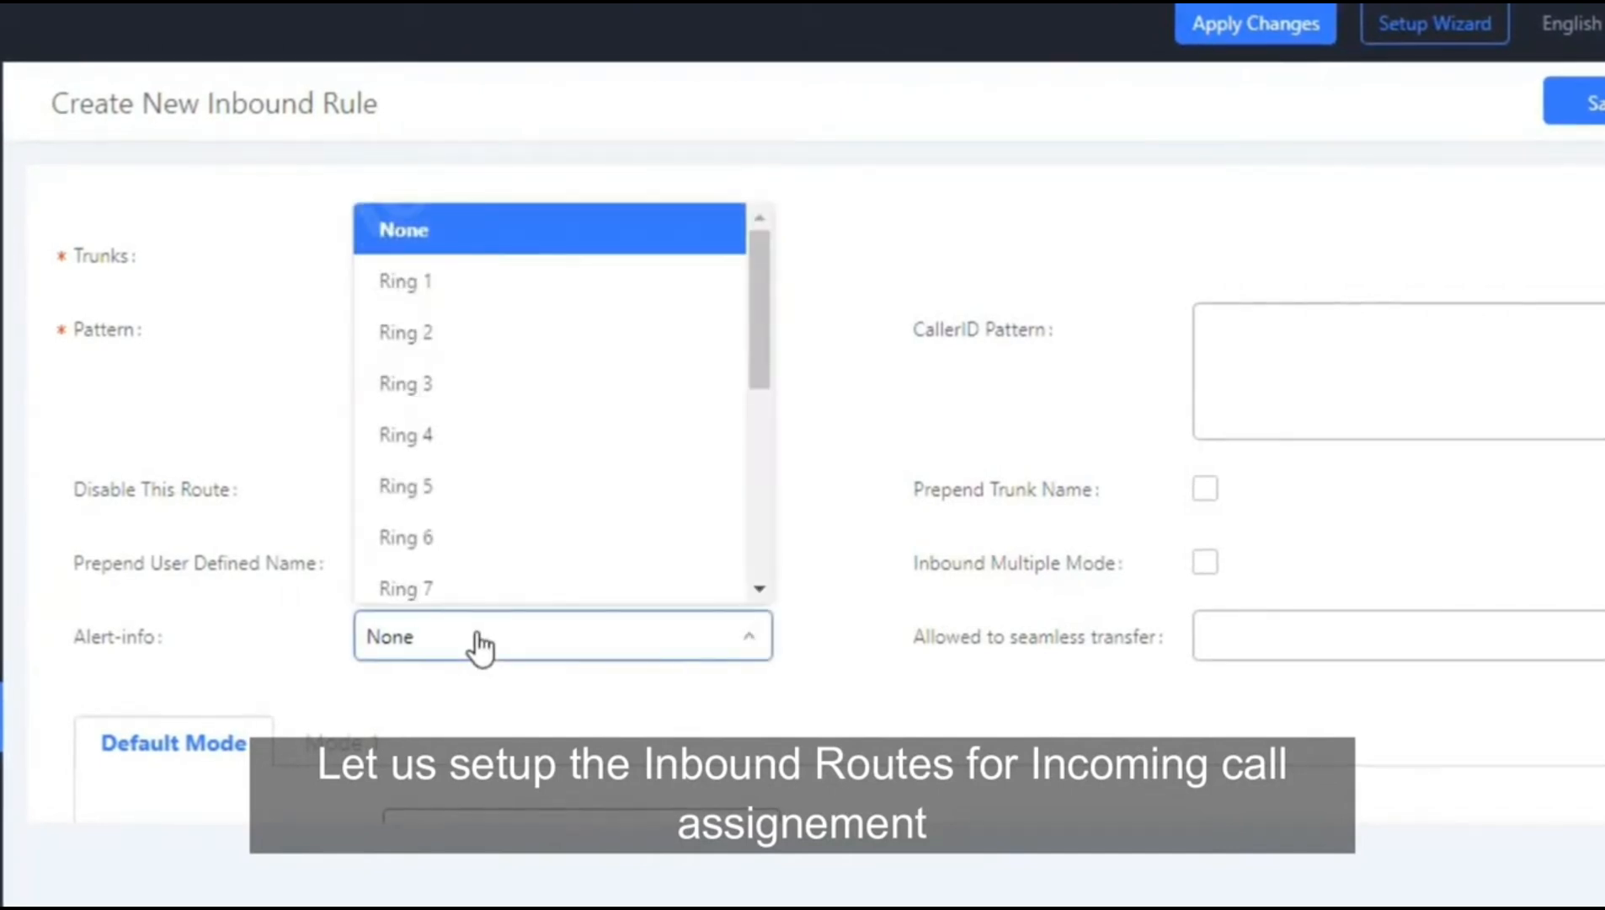
{"action": "left_click", "coordinate": [493, 287]}
{"action": "scroll", "coordinate": [655, 605], "scroll_direction": "down", "scroll_amount": 3}
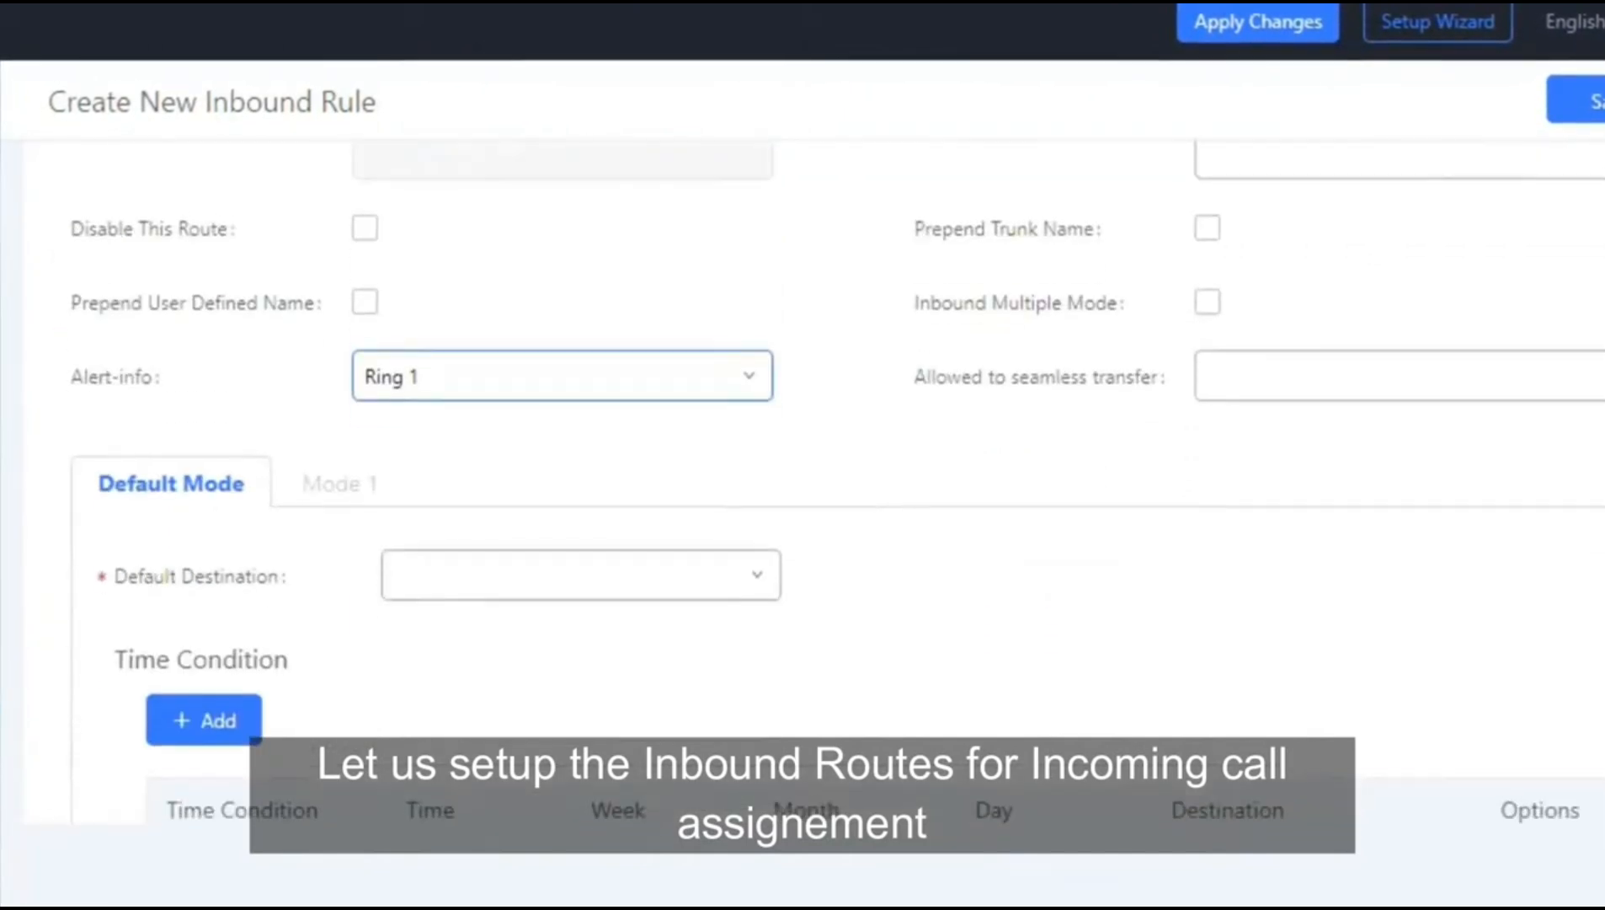
{"action": "left_click", "coordinate": [662, 585]}
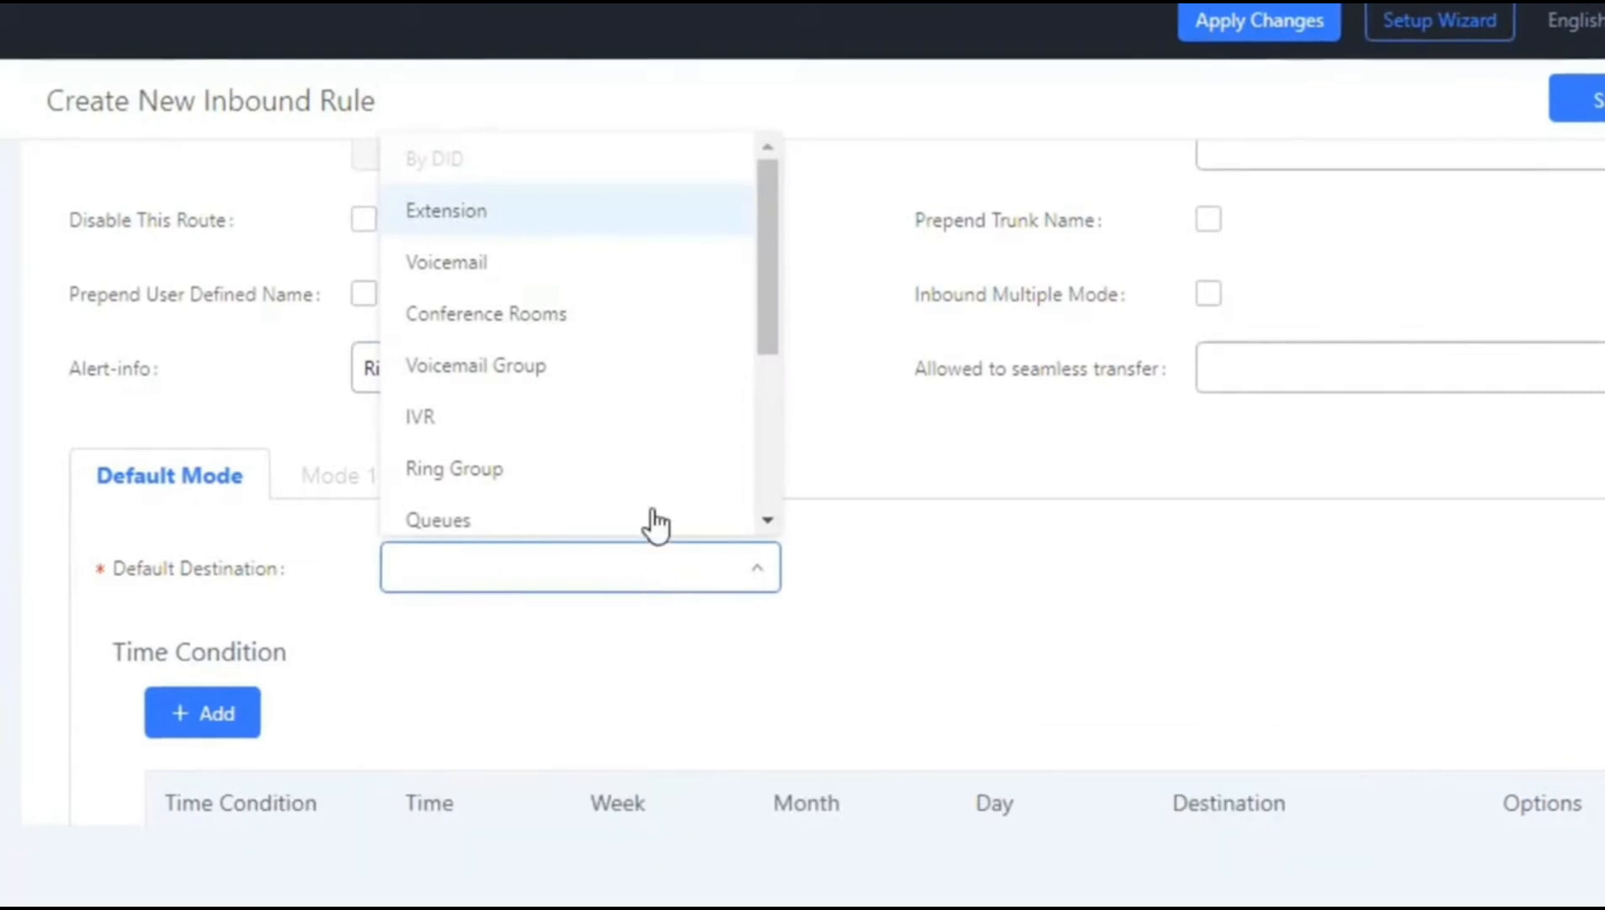
{"action": "left_click", "coordinate": [543, 216]}
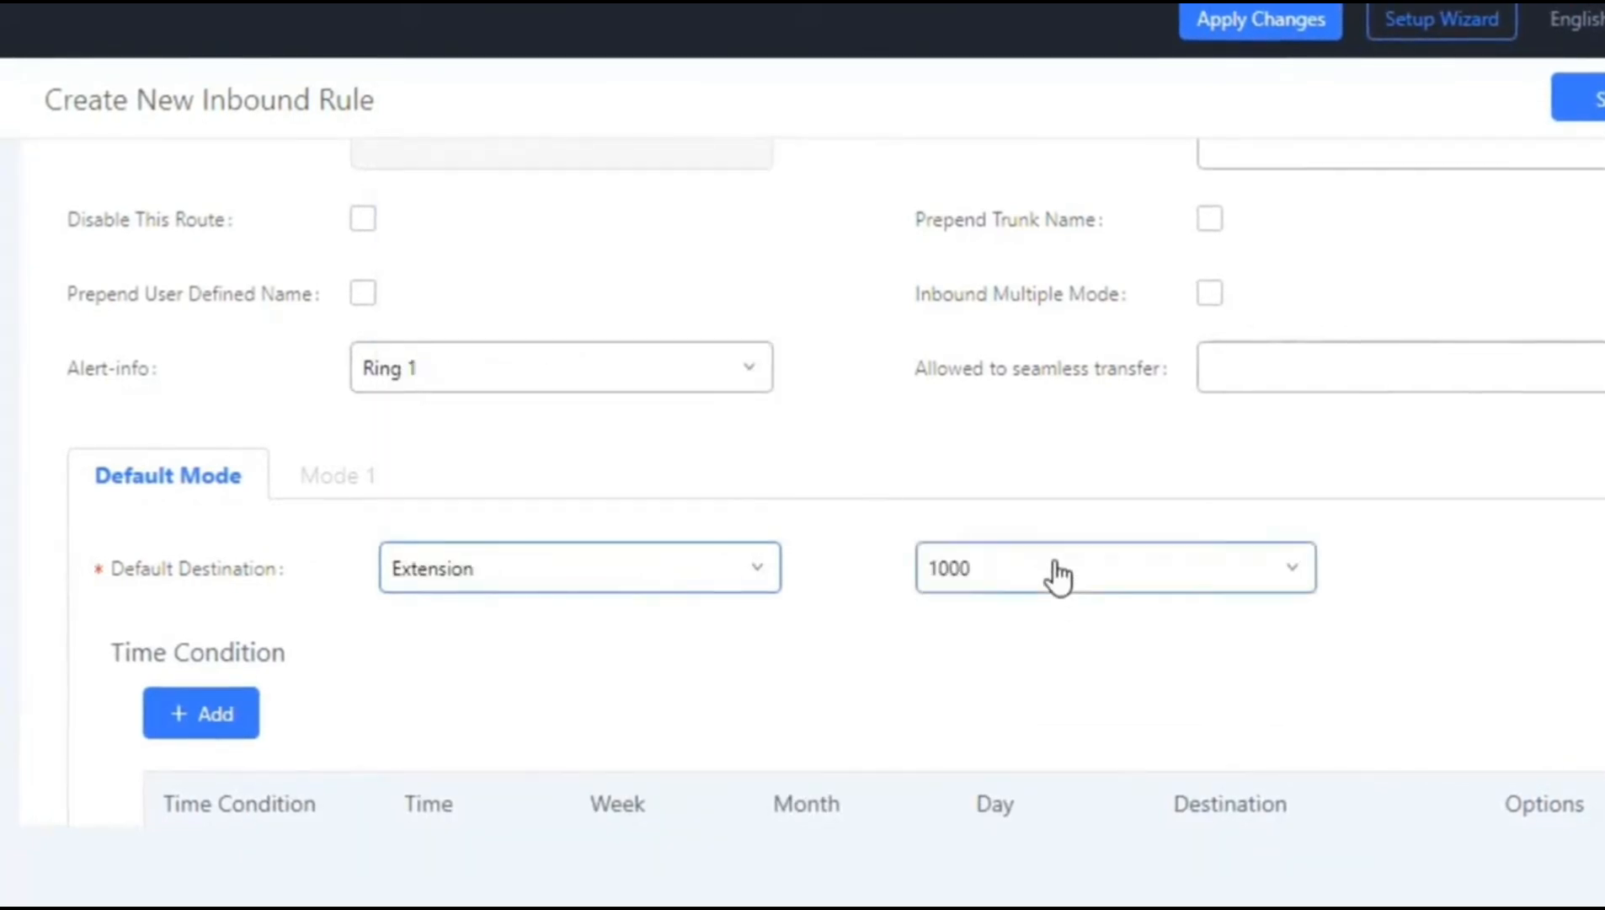
{"action": "left_click", "coordinate": [1059, 578]}
{"action": "left_click", "coordinate": [1031, 160]}
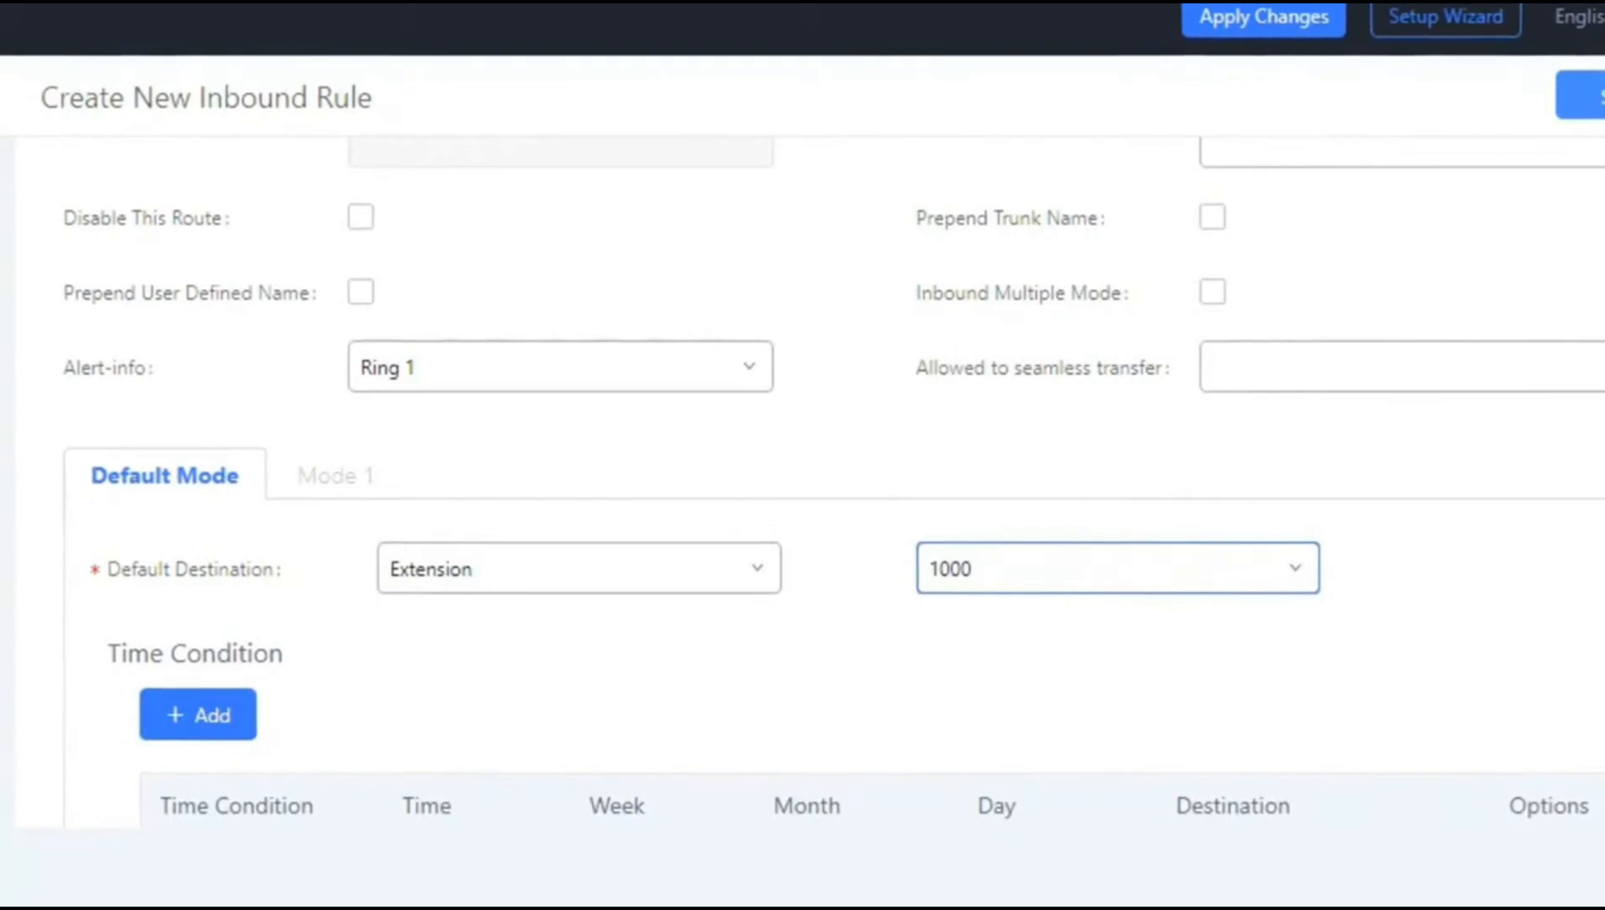
{"action": "left_click", "coordinate": [1592, 95]}
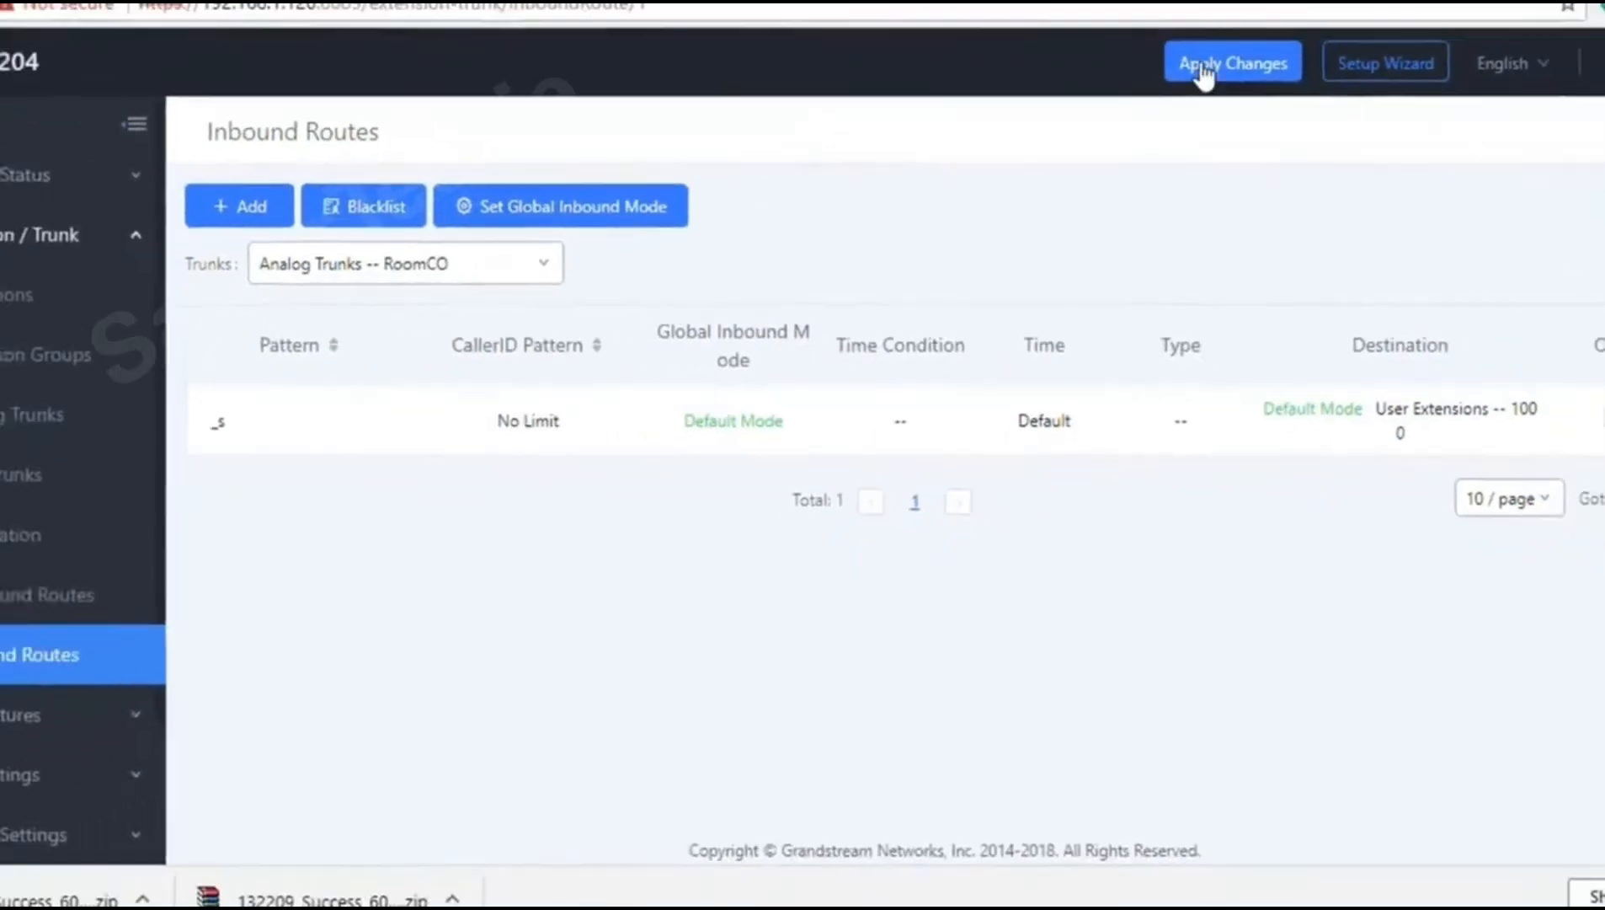
{"action": "left_click", "coordinate": [1204, 69]}
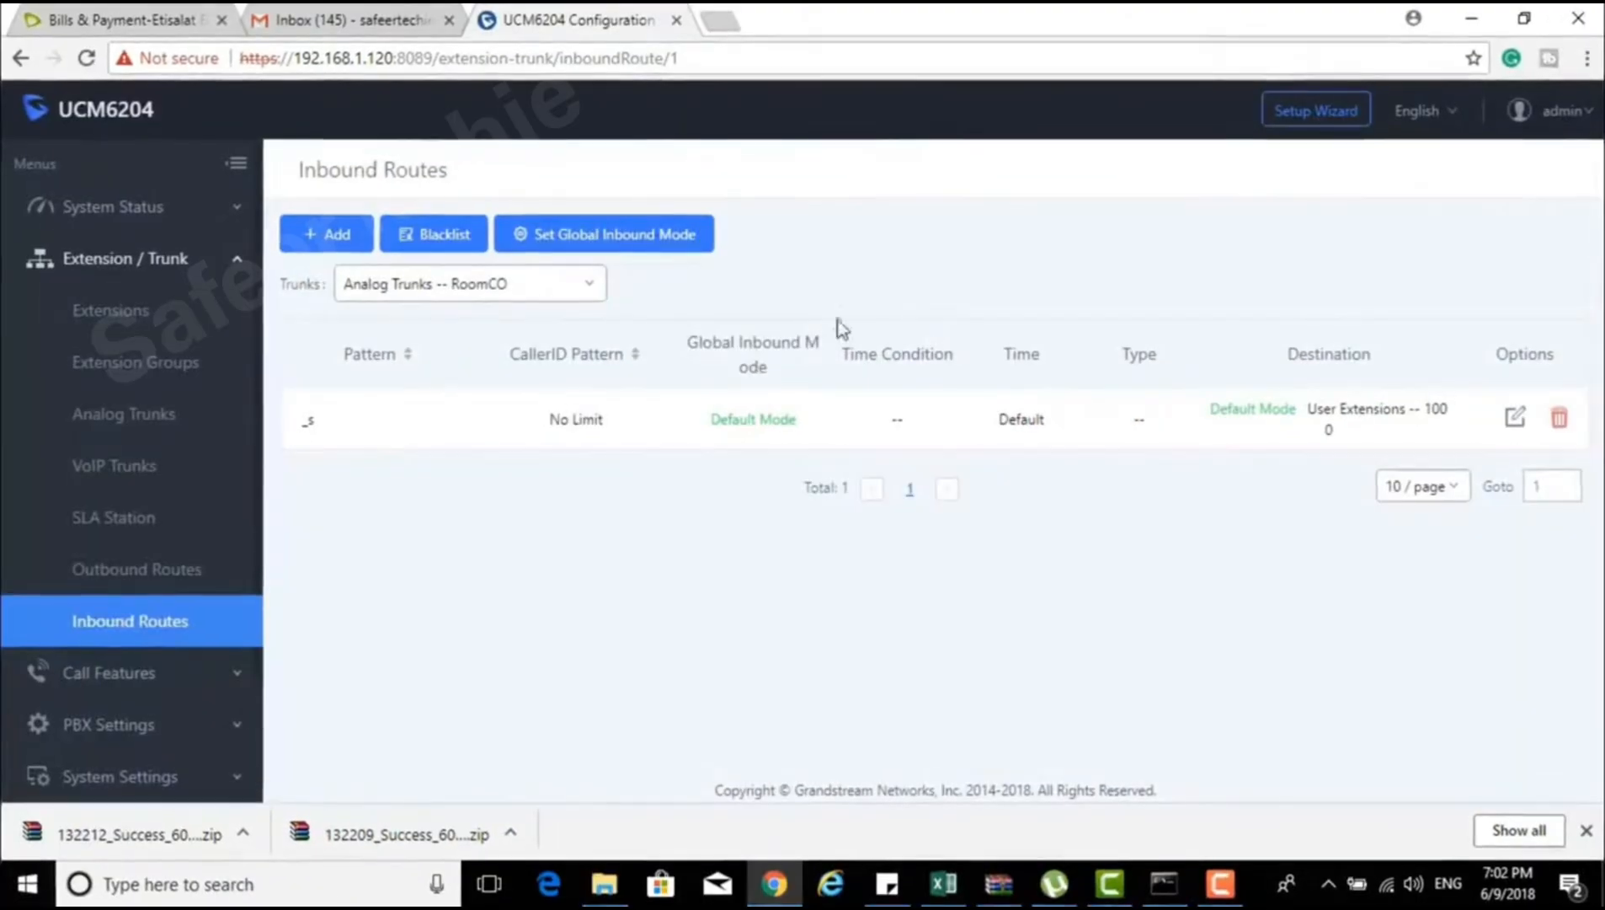
Step: Open Zero Config to find the GXP1625 phone listed at 192.168.1.121
{"action": "left_click", "coordinate": [237, 258]}
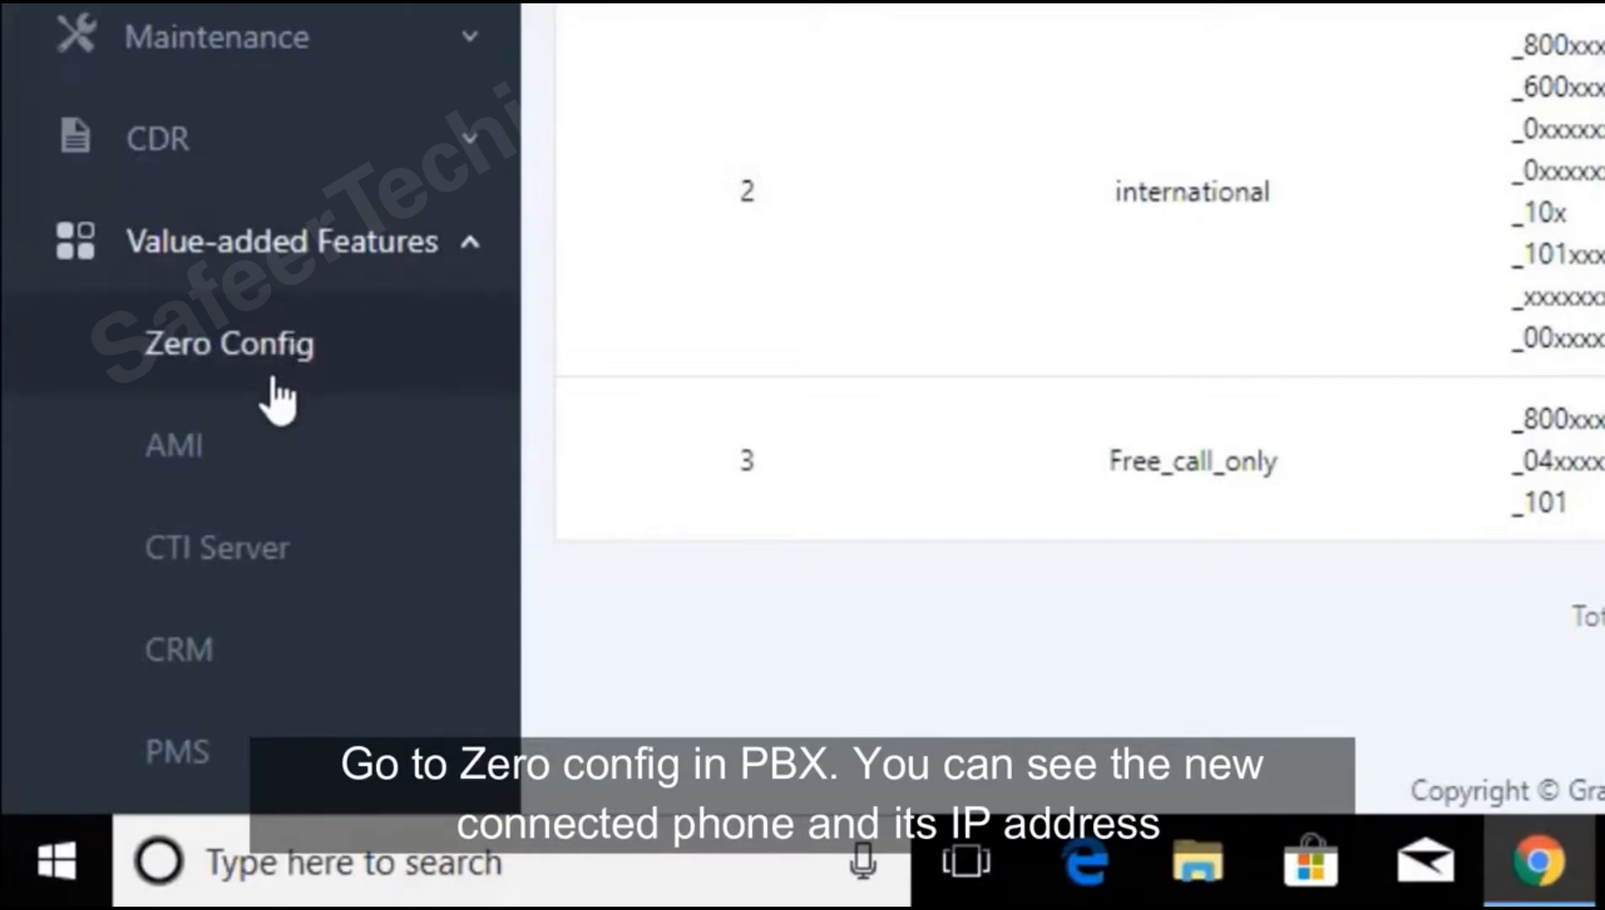
{"action": "left_click", "coordinate": [272, 381]}
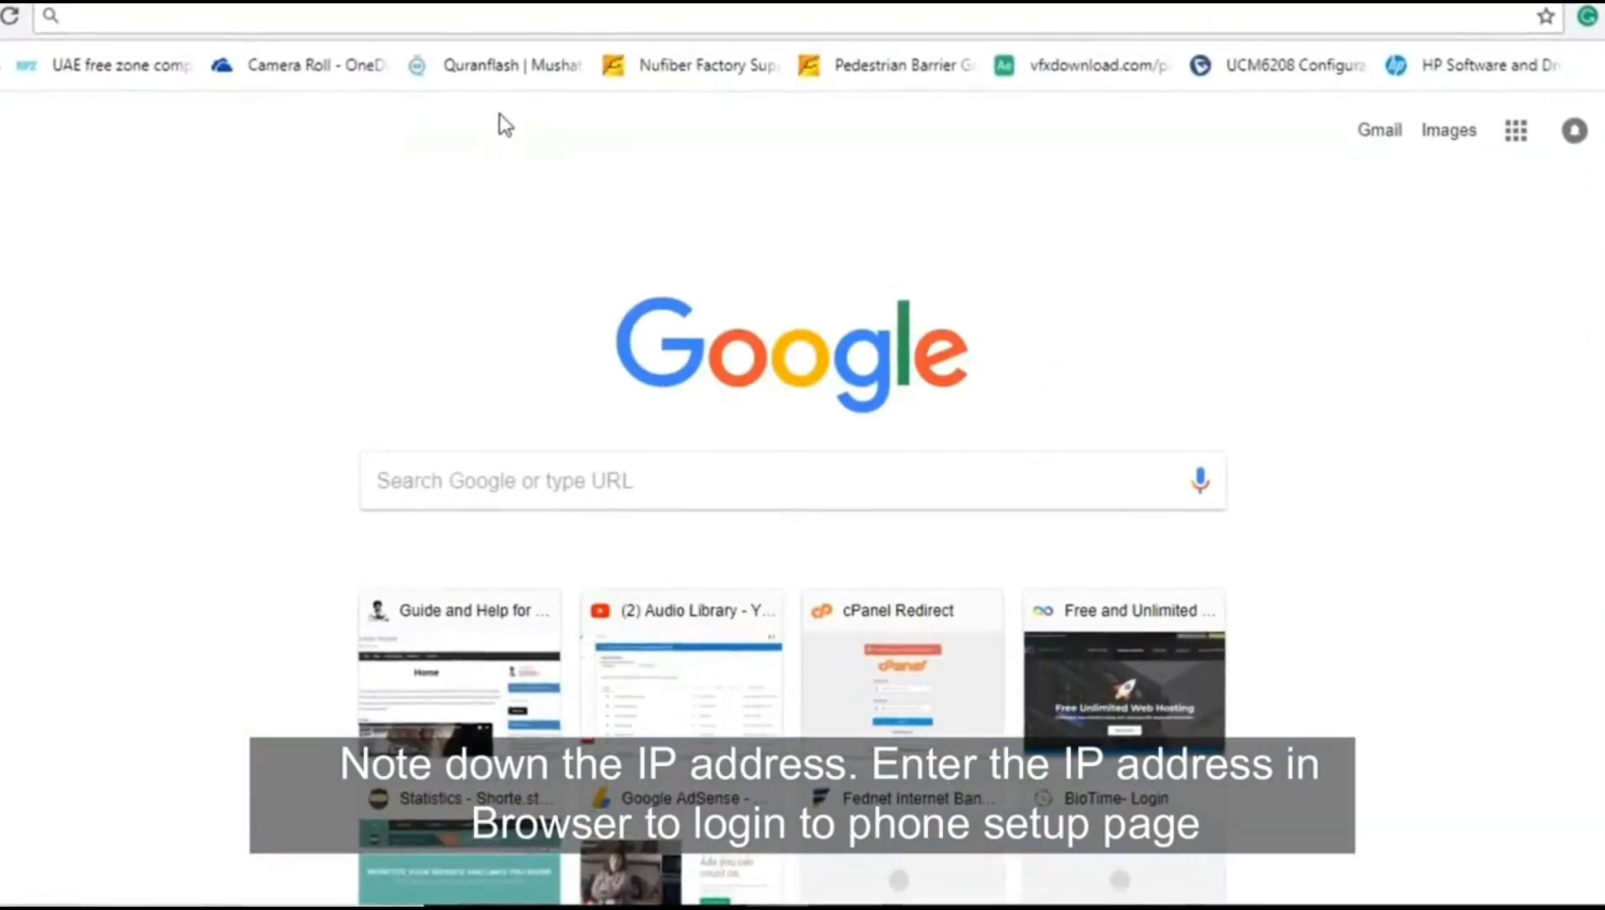
Step: Load the phone's web page at 192.168.1.121 in the new browser tab
{"action": "type", "text": "192."}
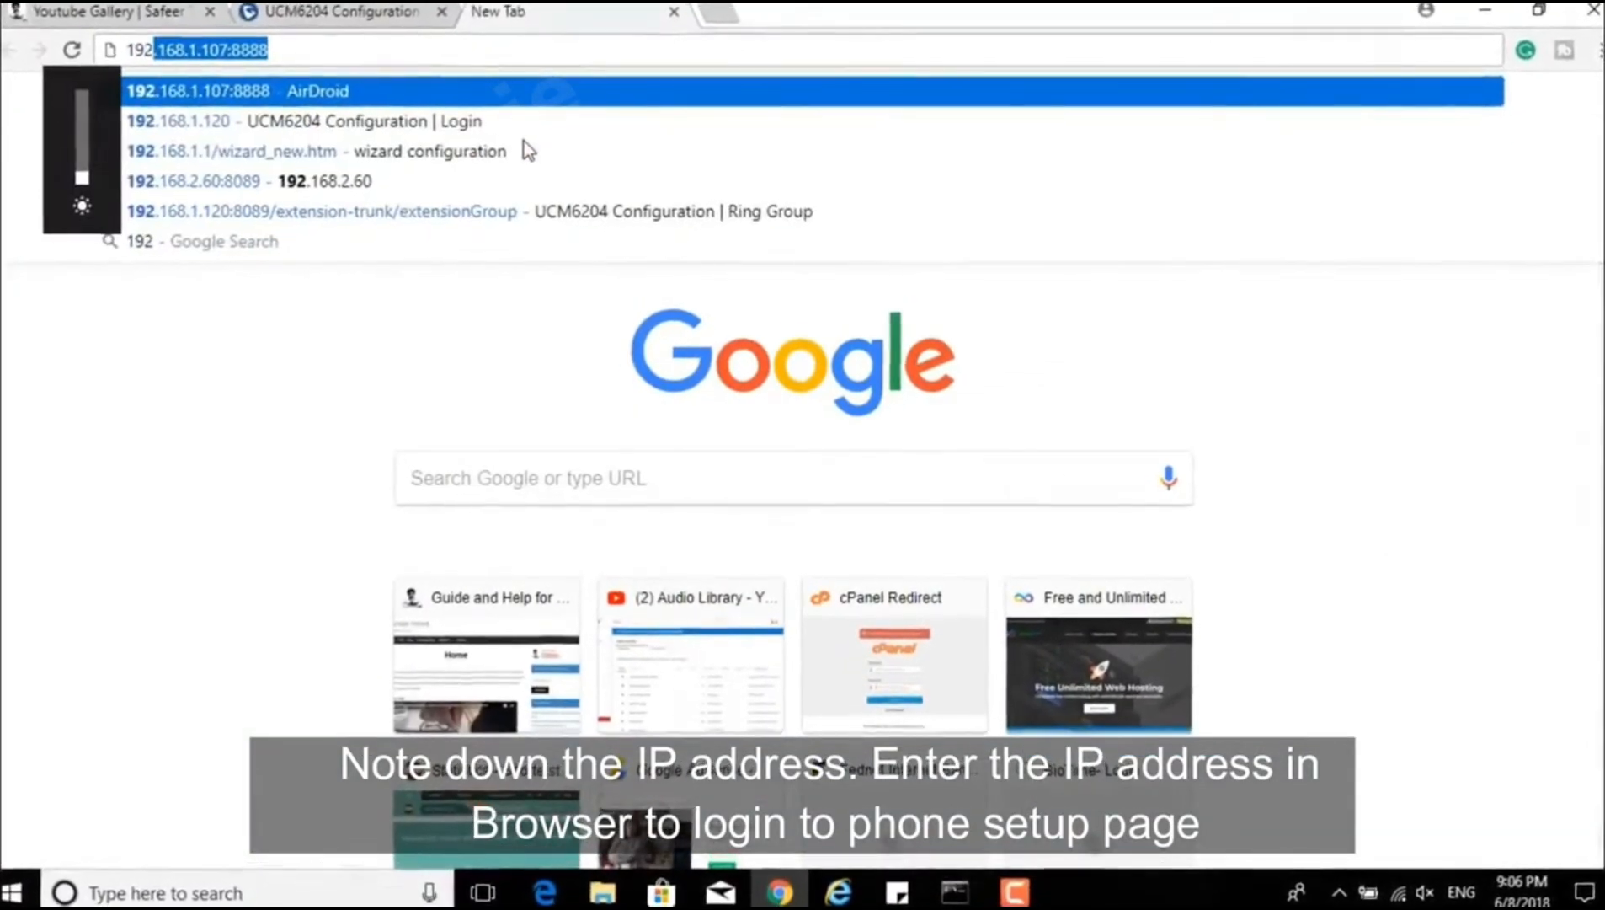
{"action": "type", "text": "168."}
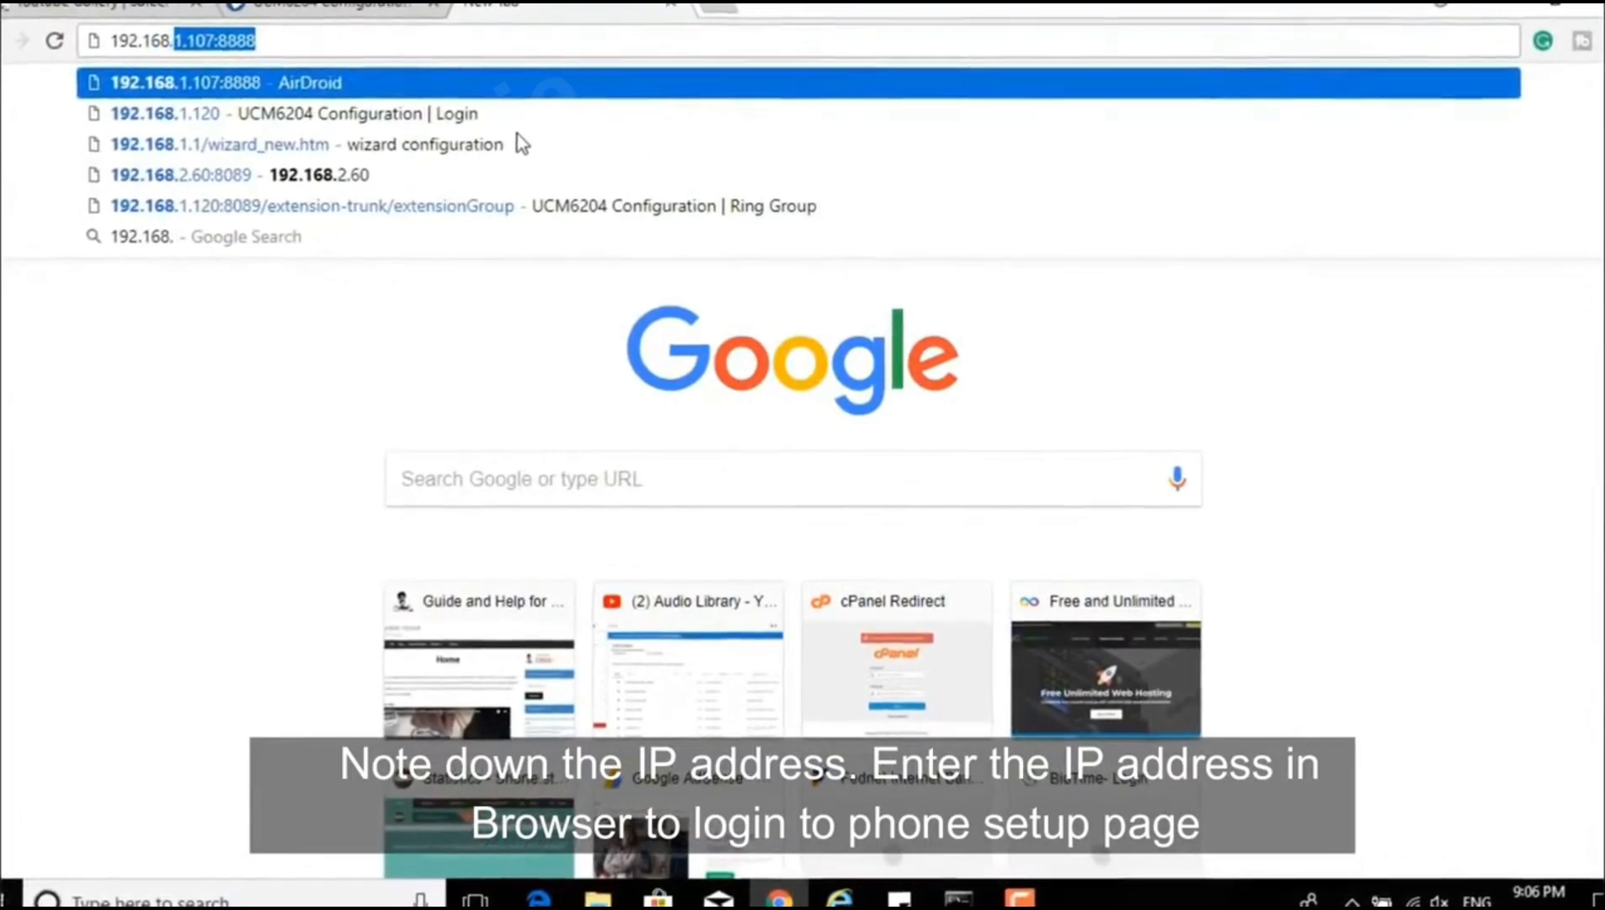
{"action": "type", "text": "1.12"}
{"action": "type", "text": "1"}
{"action": "key", "text": "Return"}
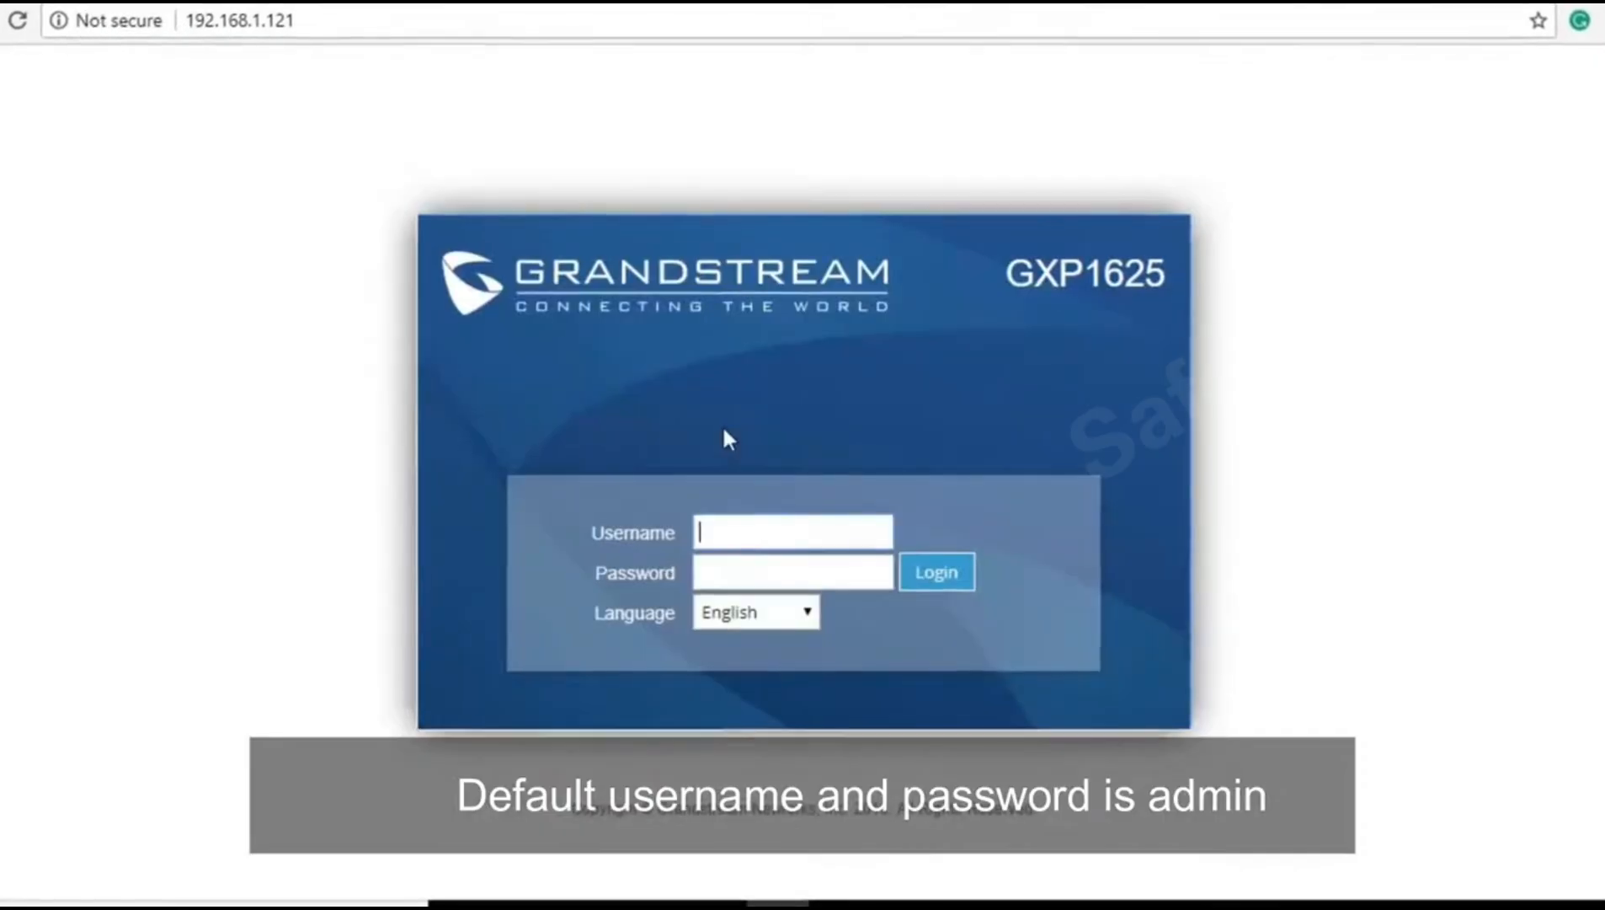
Step: Log in to the phone's web interface as admin and open Account 1 General Settings
{"action": "type", "text": "a"}
{"action": "type", "text": "dmin"}
{"action": "key", "text": "Tab"}
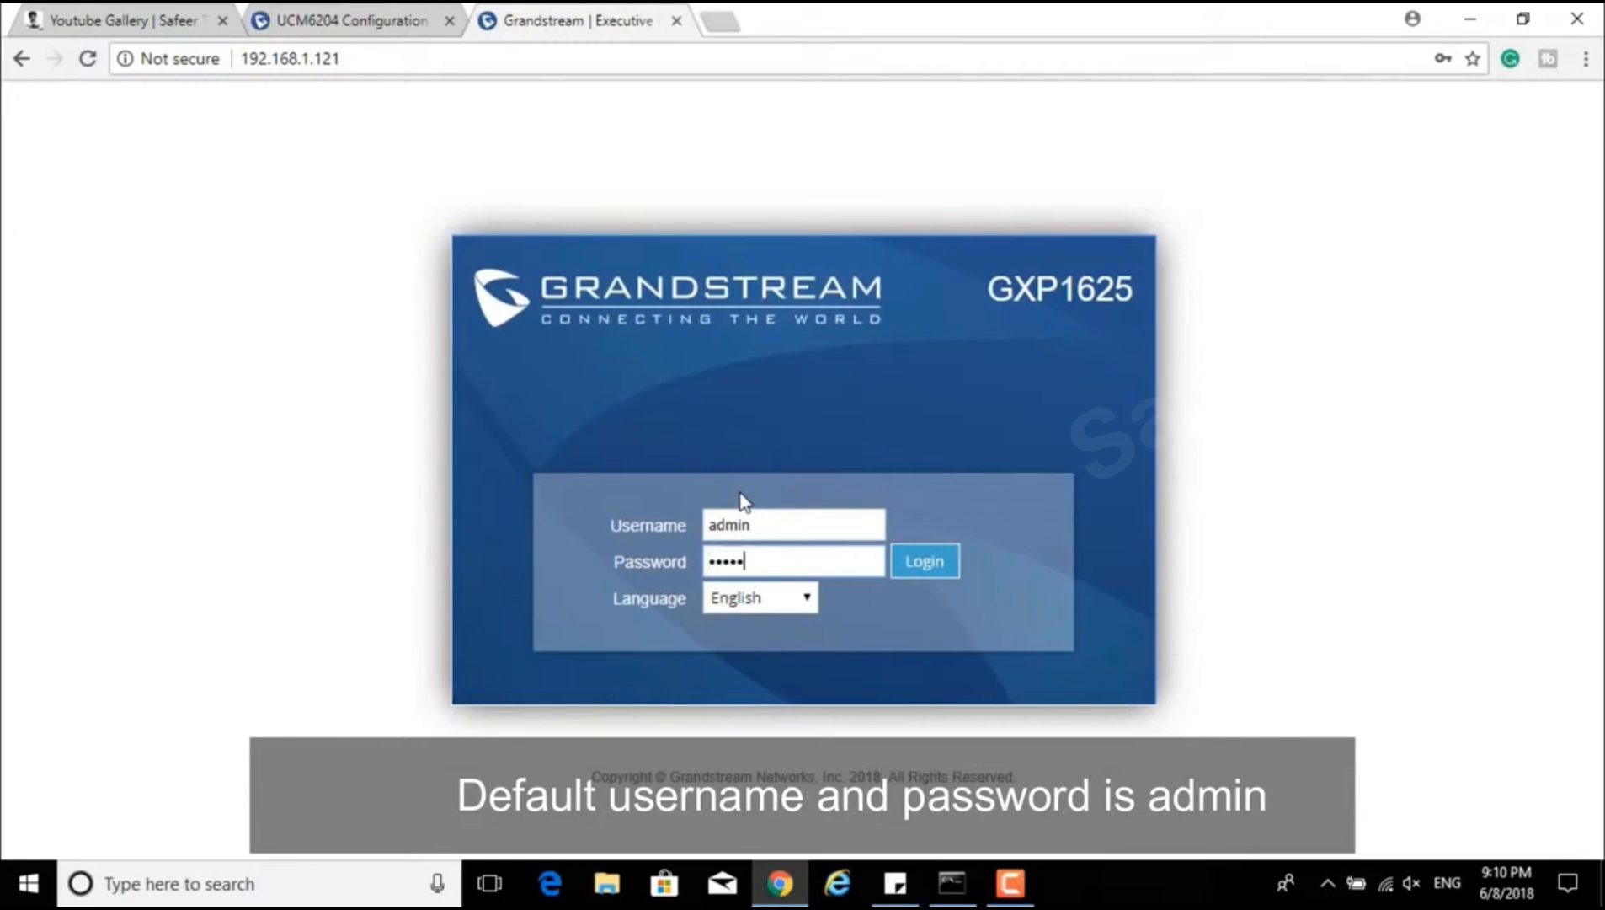
{"action": "key", "text": "Return"}
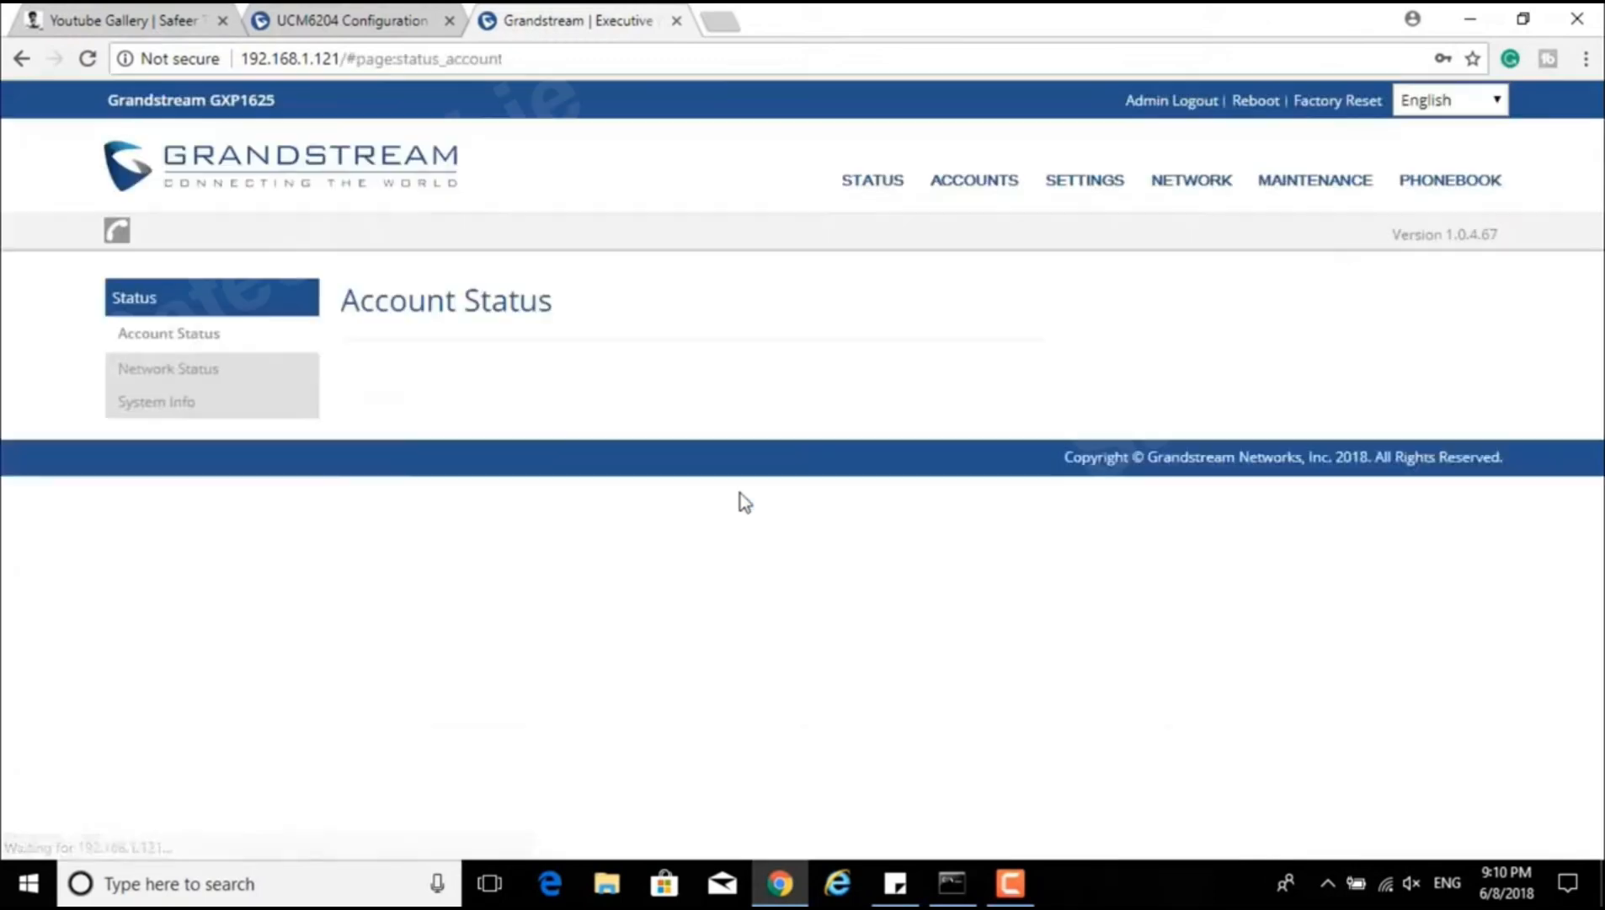
{"action": "left_click", "coordinate": [1045, 182]}
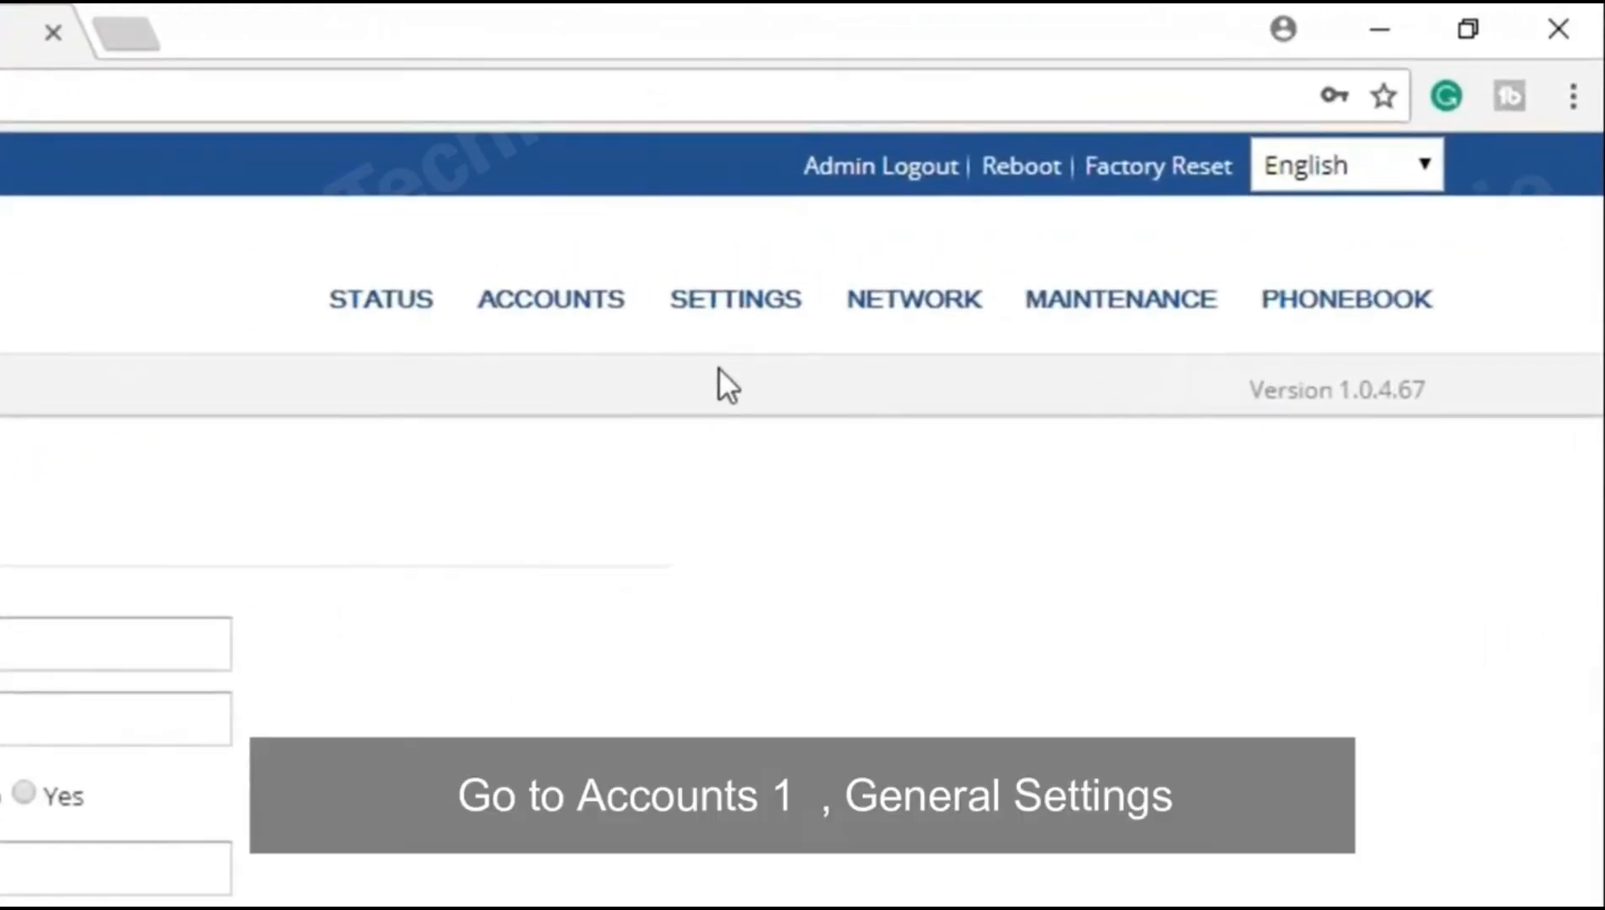
{"action": "mouse_move", "coordinate": [600, 318]}
{"action": "mouse_move", "coordinate": [598, 374]}
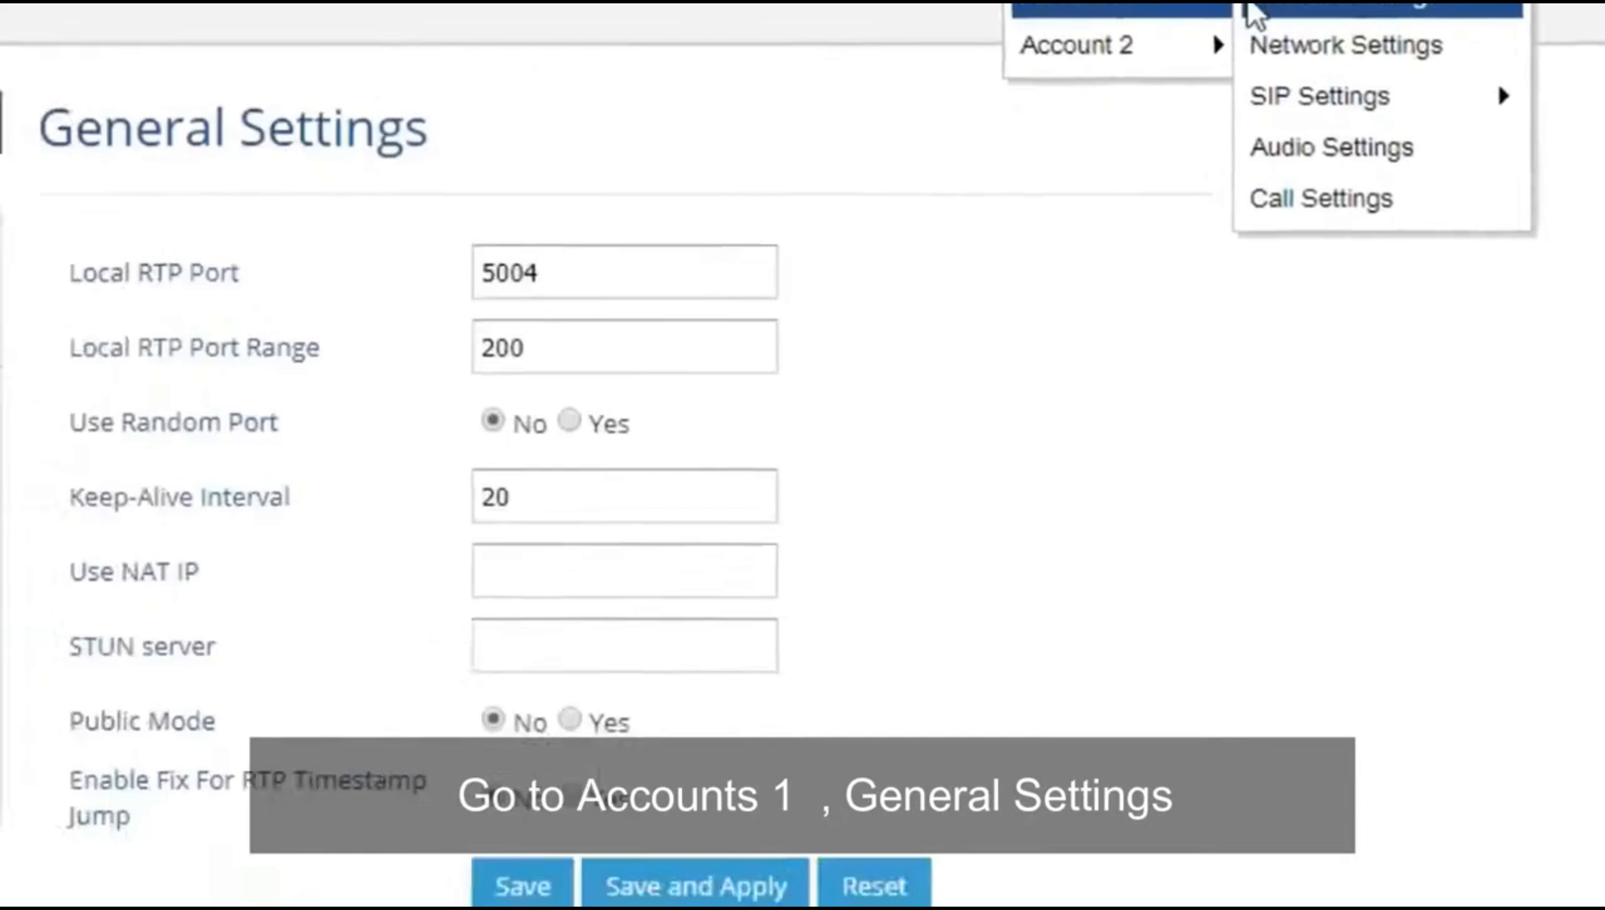
{"action": "left_click", "coordinate": [1250, 9]}
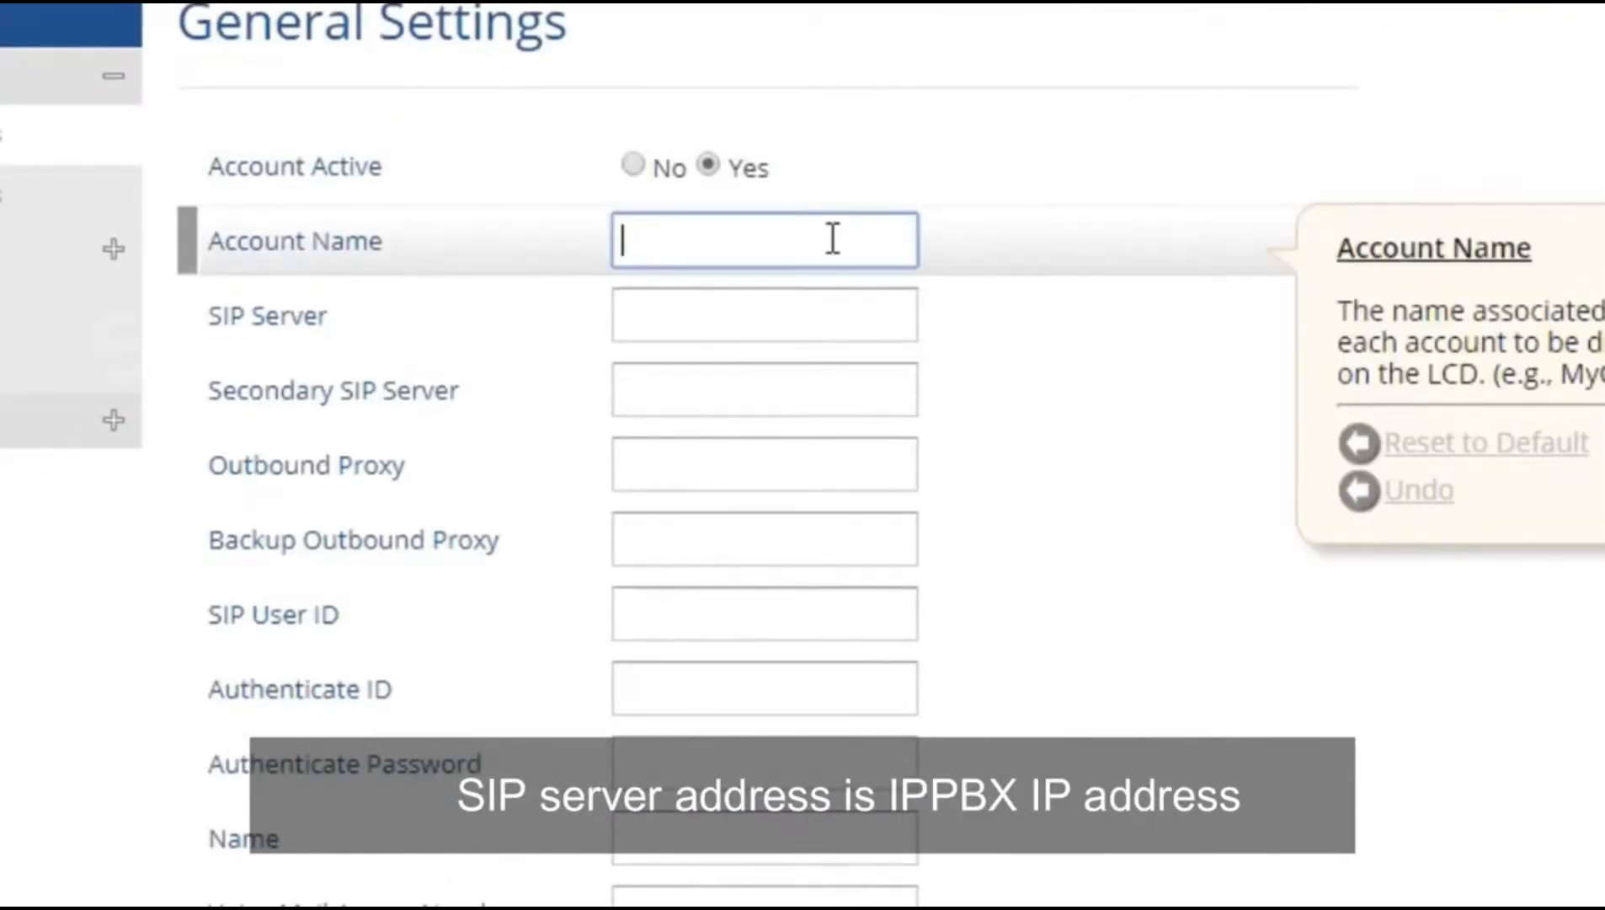
Step: Enter SIP server 192.168.1.120, user and auth ID 1000, the password, name Main; save and apply
{"action": "left_click", "coordinate": [807, 299]}
{"action": "type", "text": "192.16"}
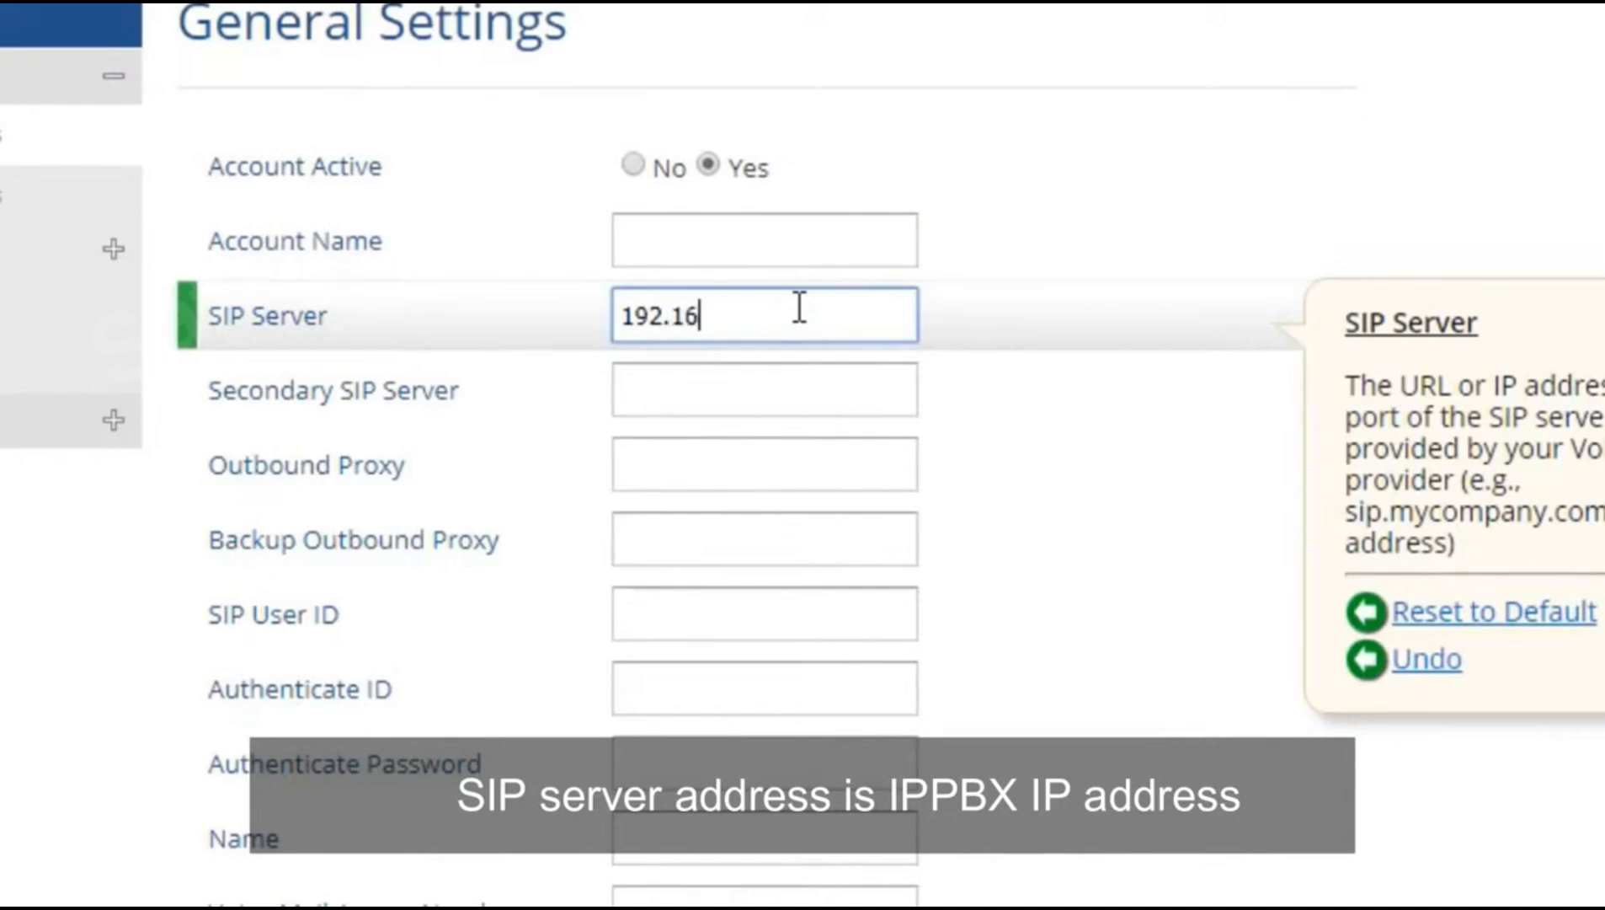
{"action": "type", "text": "8.1.120"}
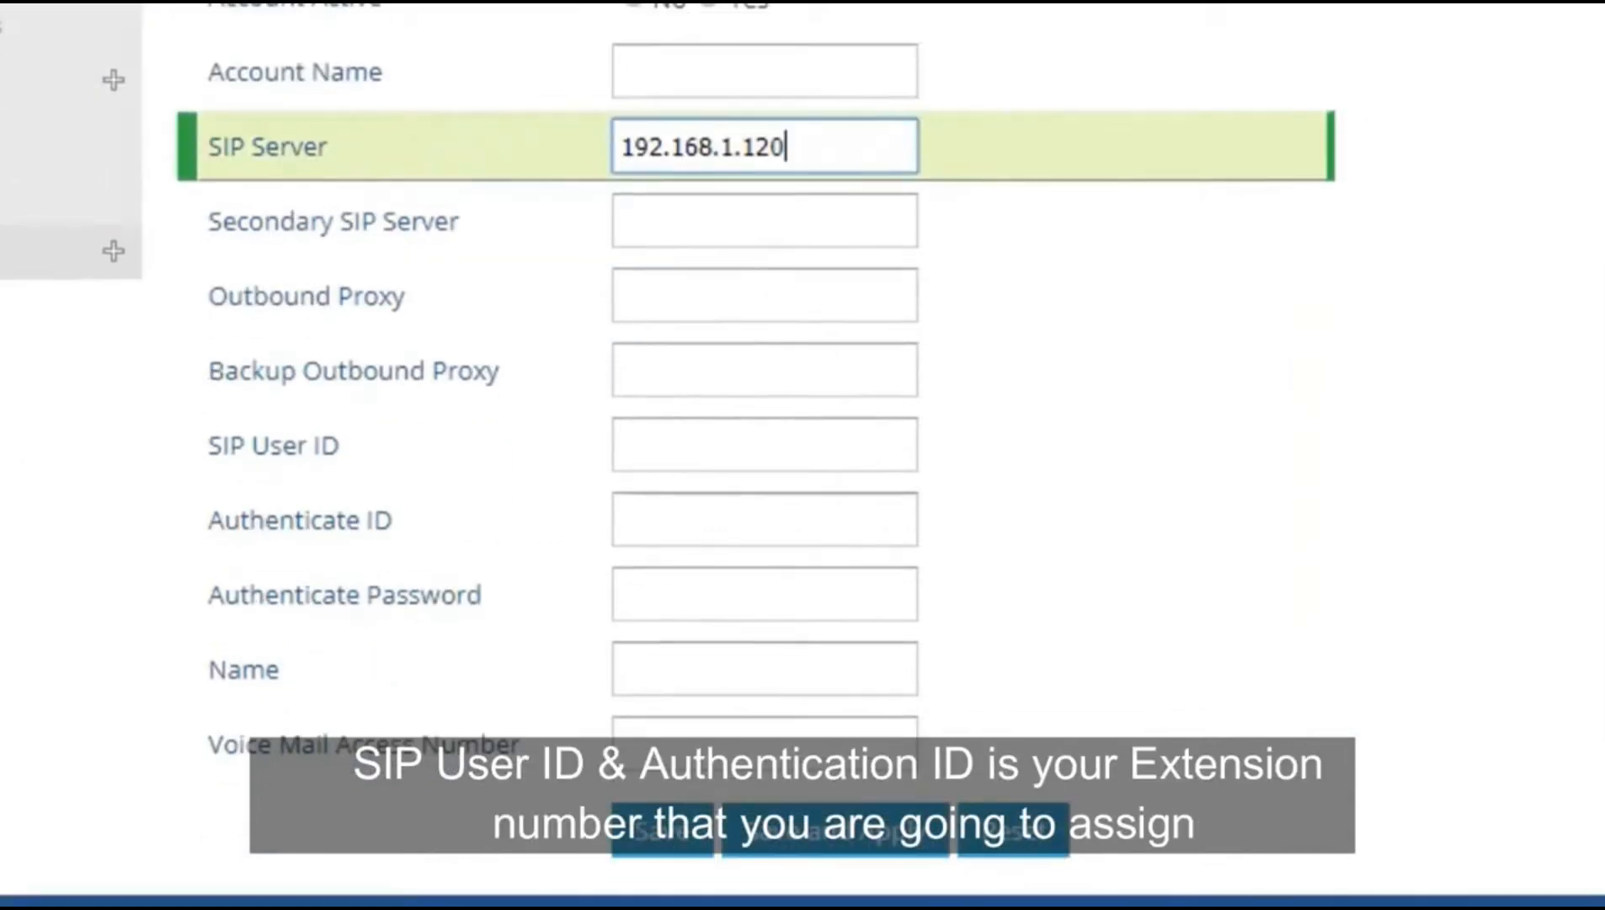
{"action": "left_click", "coordinate": [713, 614]}
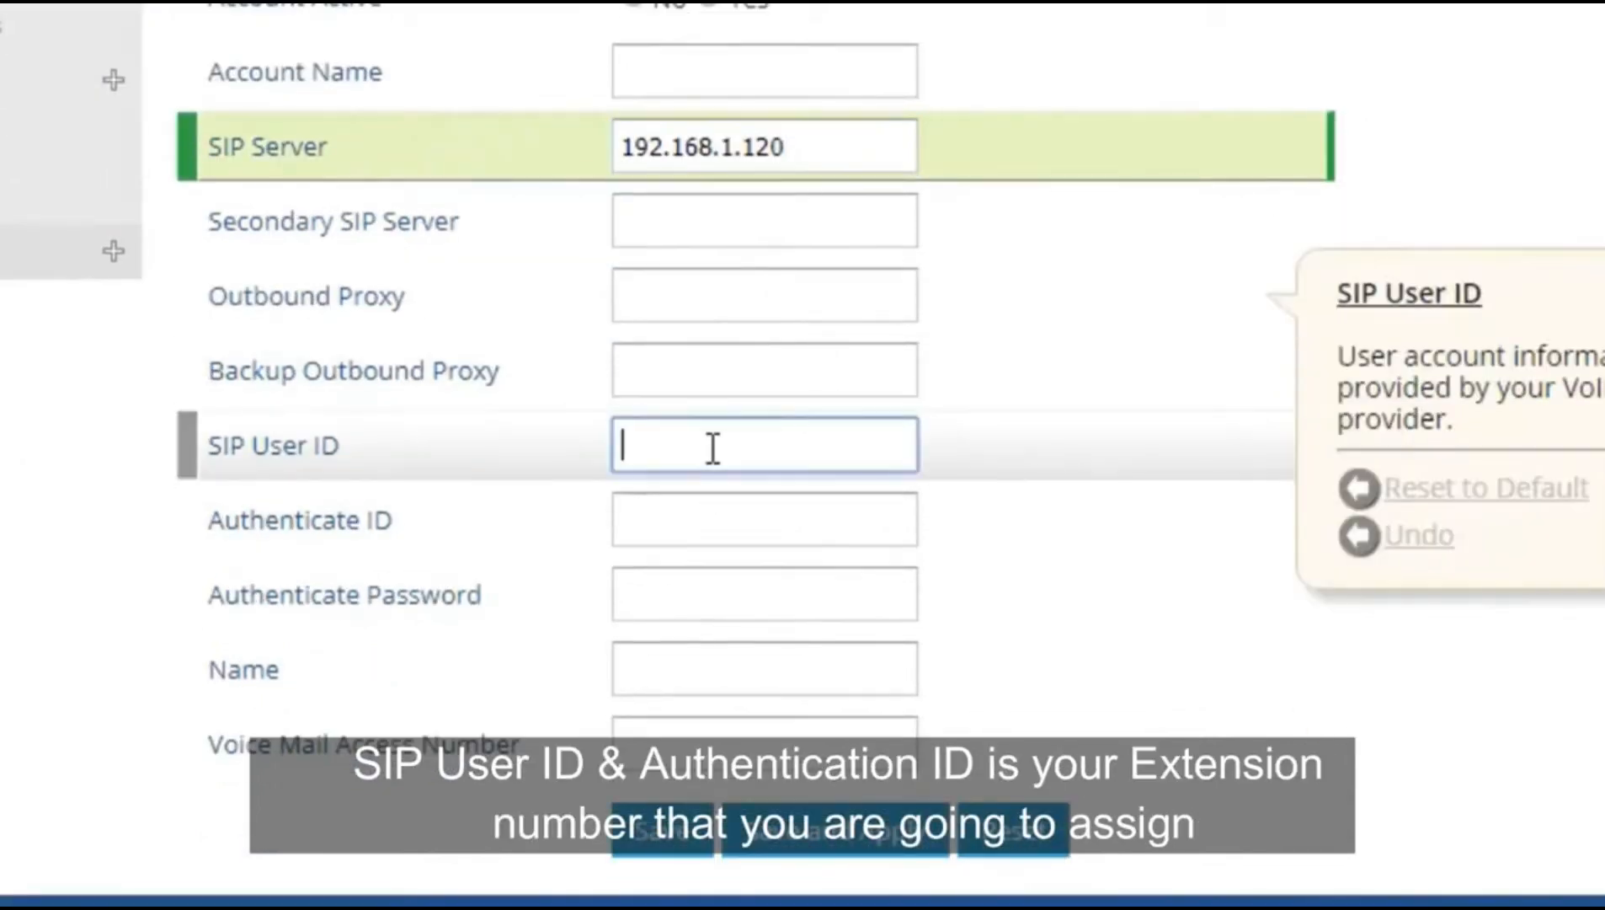
{"action": "type", "text": "10"}
{"action": "key", "text": "Tab"}
{"action": "type", "text": "1000"}
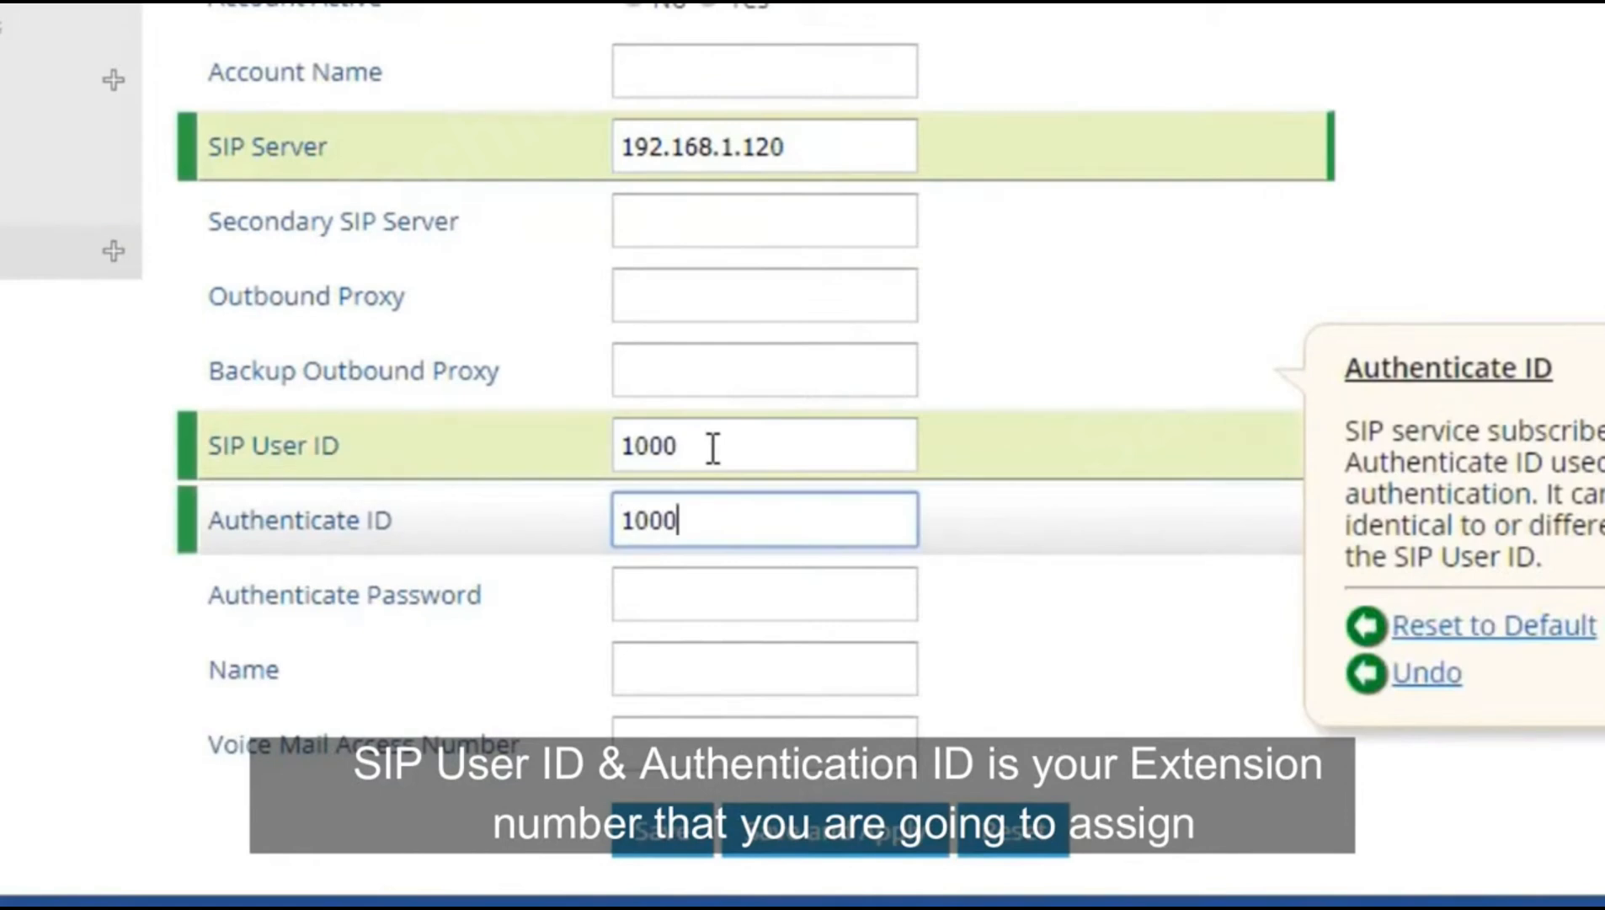
{"action": "key", "text": "Tab"}
{"action": "type", "text": "10"}
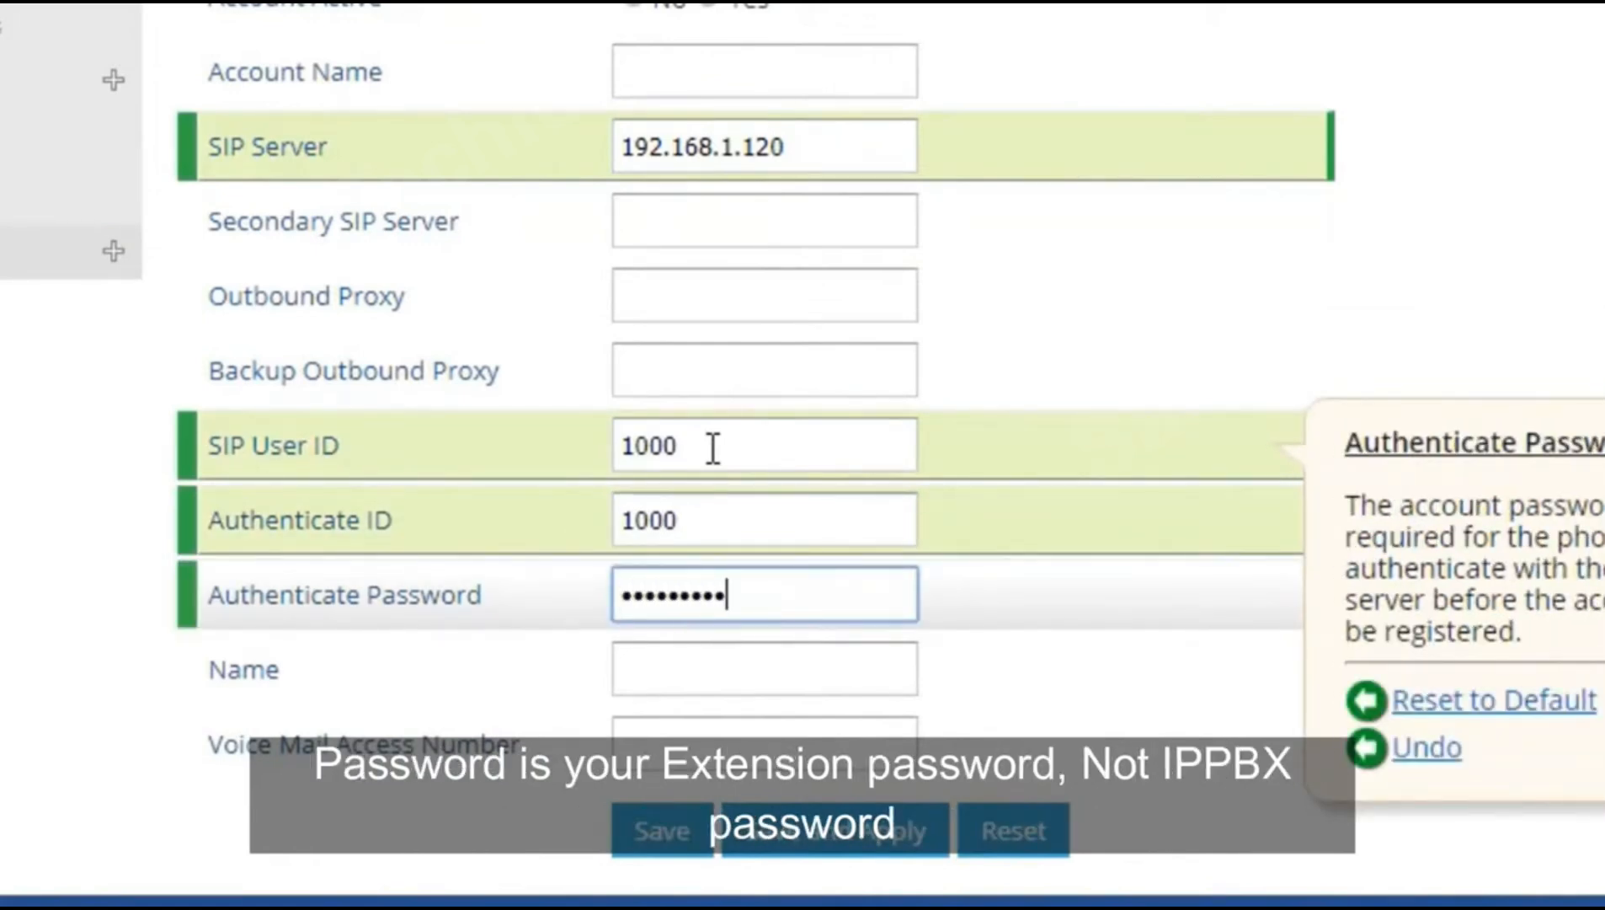
{"action": "key", "text": "Tab"}
{"action": "type", "text": "Main"}
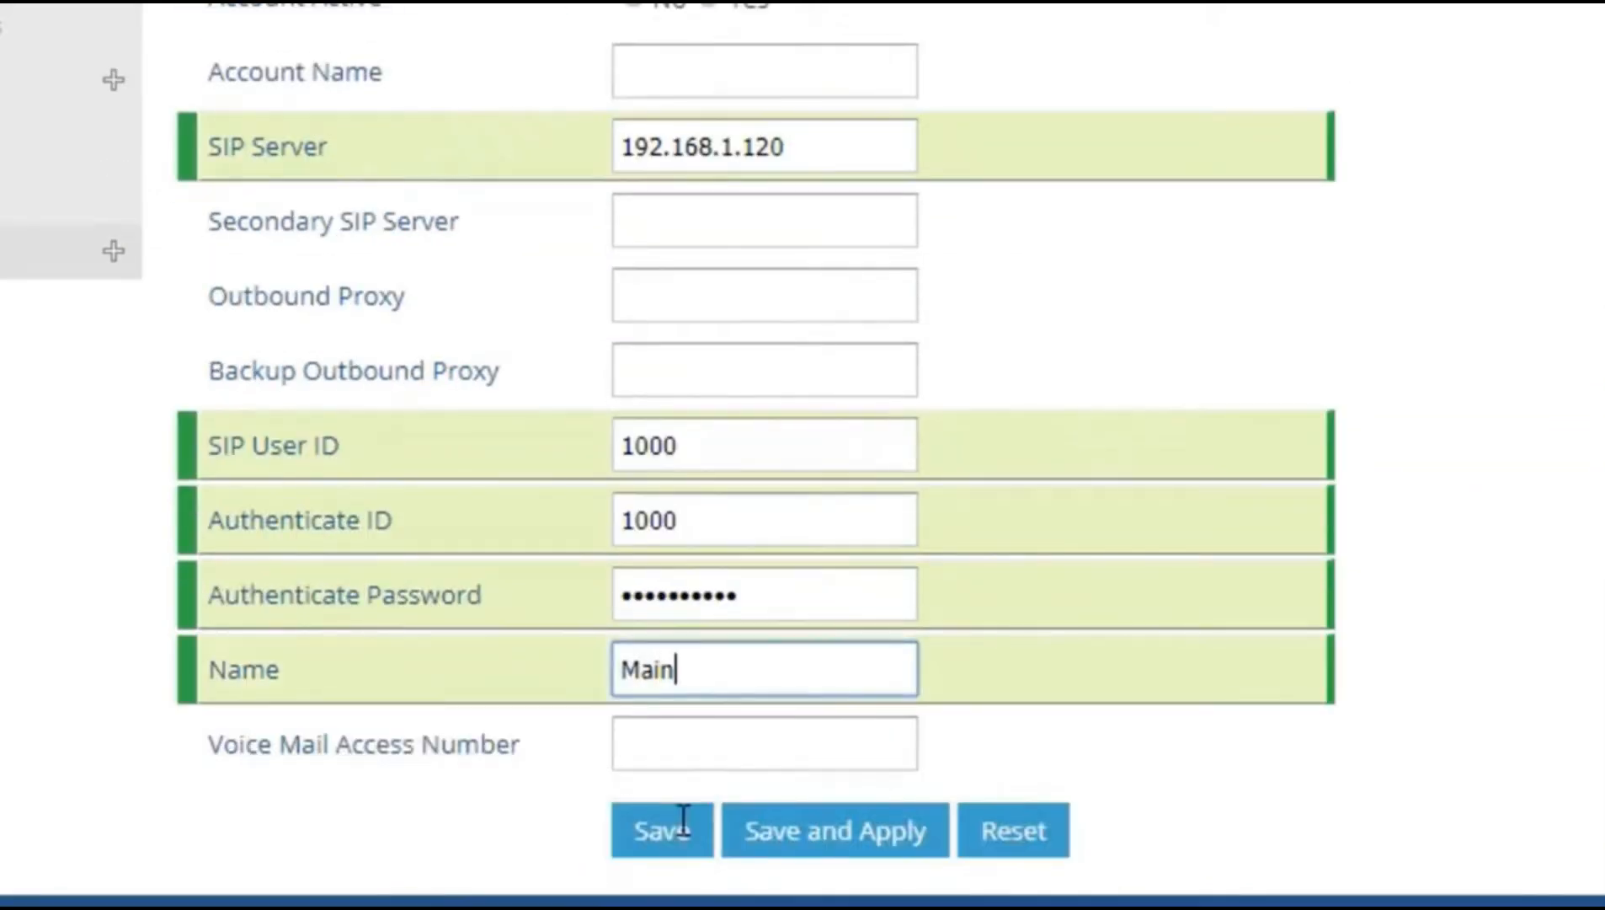
{"action": "left_click", "coordinate": [858, 836]}
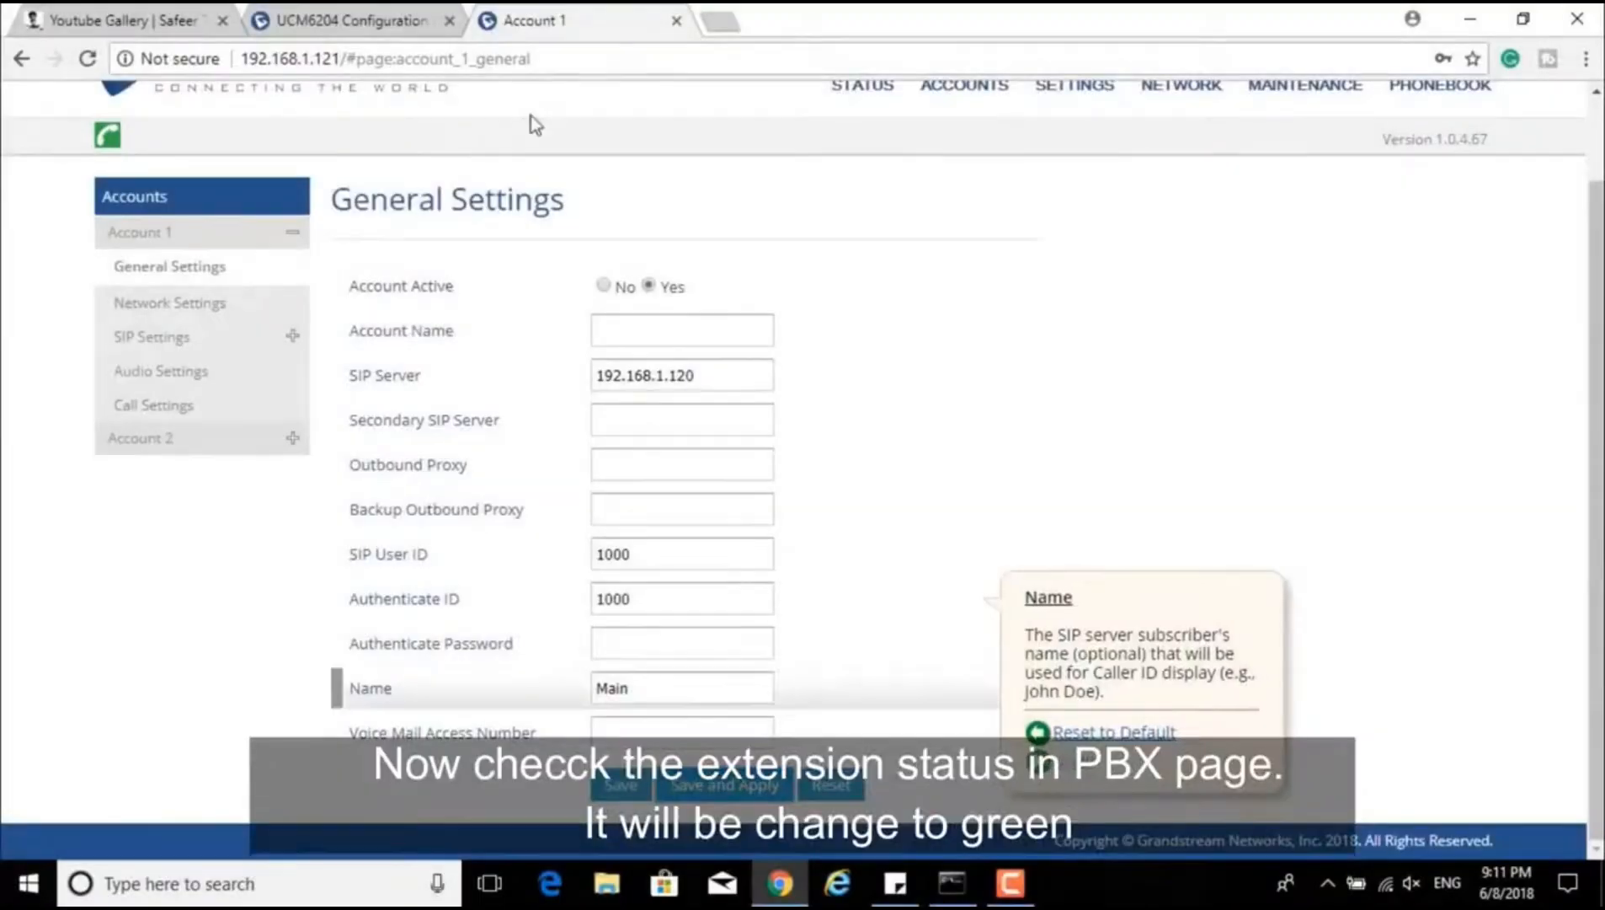
Step: In the UCM6204 tab, open Extension / Trunk > Extensions to confirm 1000 shows Idle
{"action": "left_click", "coordinate": [337, 17]}
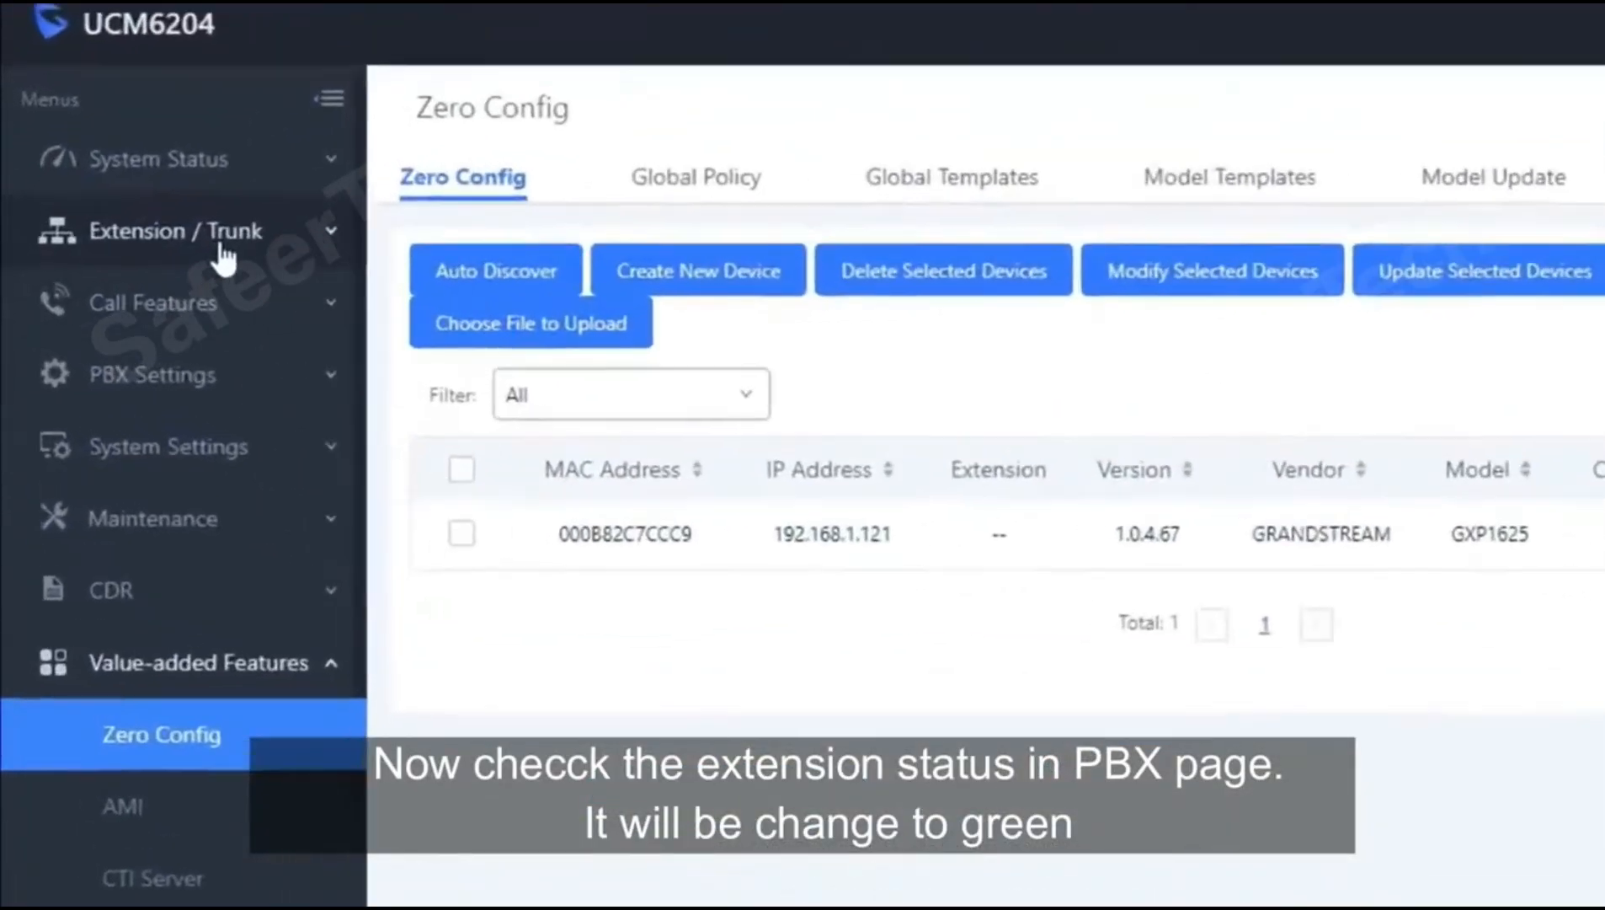
{"action": "left_click", "coordinate": [144, 261]}
{"action": "left_click", "coordinate": [190, 325]}
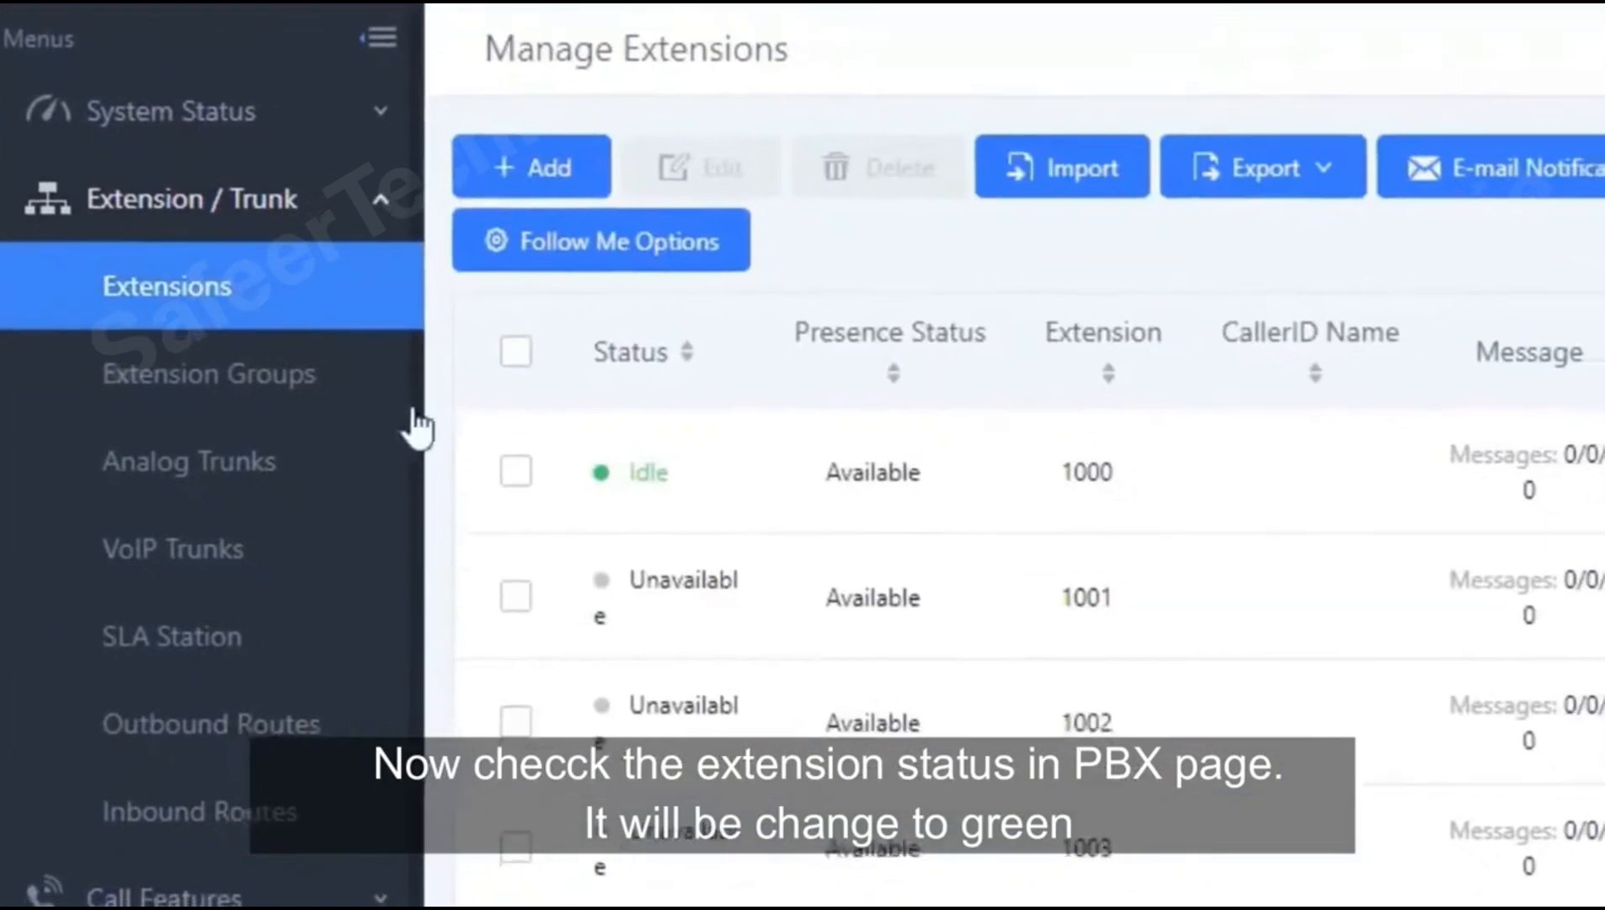